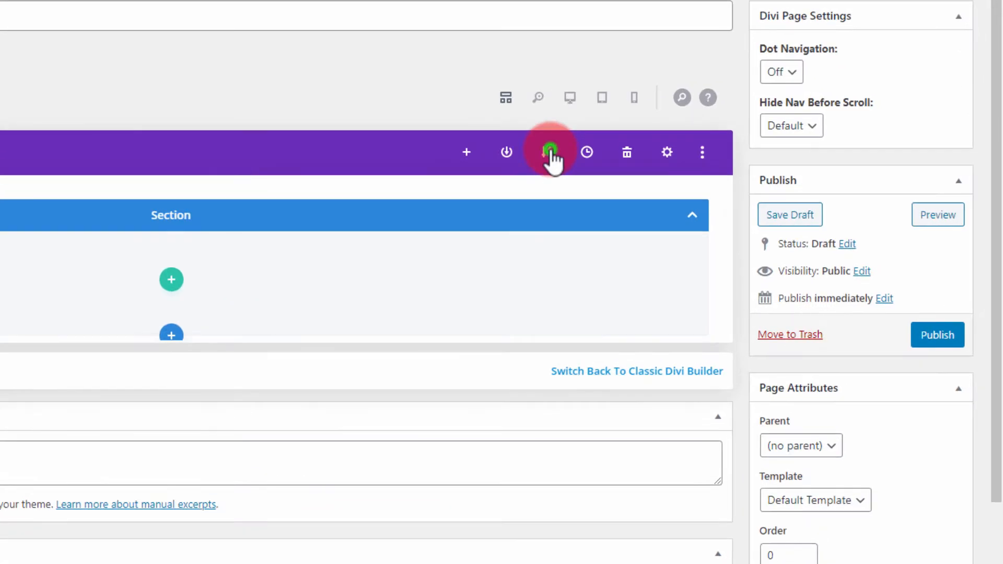
Import the DiviPlanet-Lander-19.json layout into the page, replacing the existing content, and publish the page.
{"action": "left_click", "coordinate": [617, 177]}
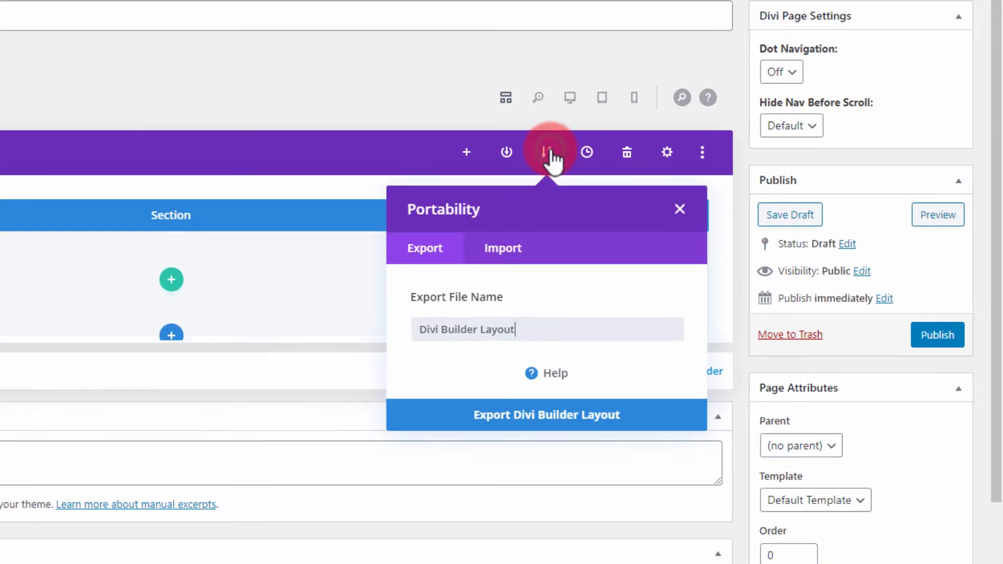
{"action": "left_click", "coordinate": [485, 253]}
{"action": "left_click", "coordinate": [514, 335]}
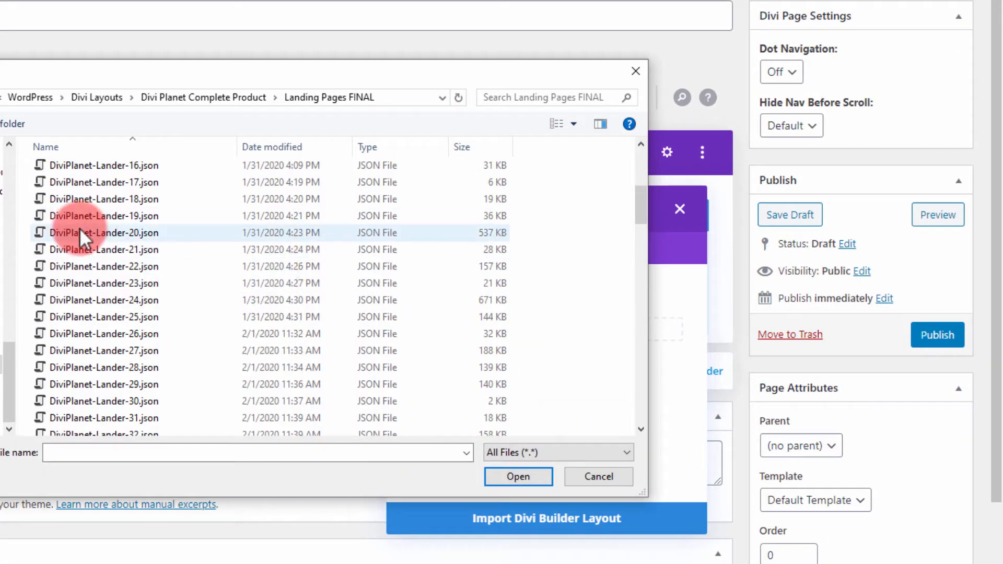
{"action": "left_click", "coordinate": [82, 218]}
{"action": "left_click", "coordinate": [520, 473]}
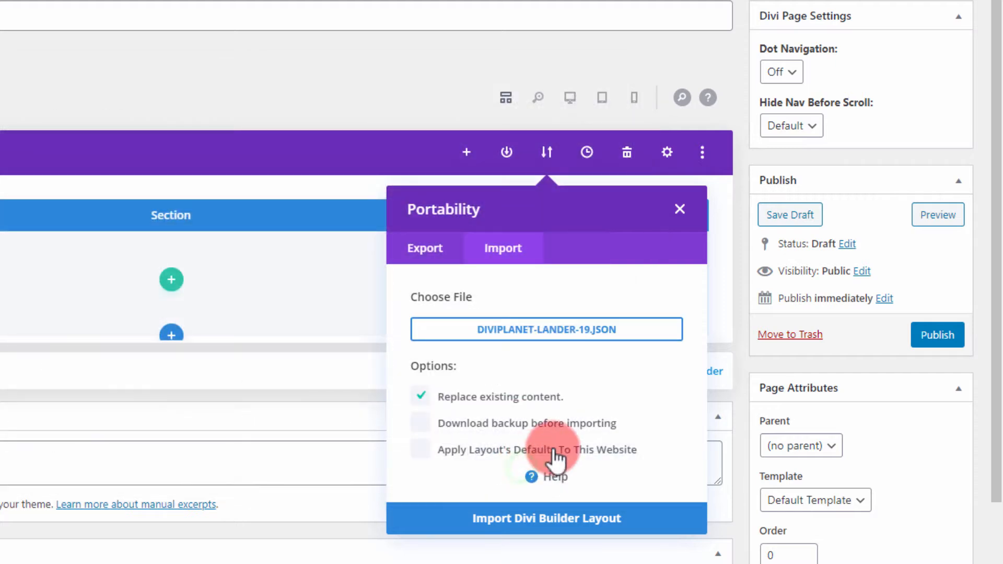
{"action": "left_click", "coordinate": [629, 520]}
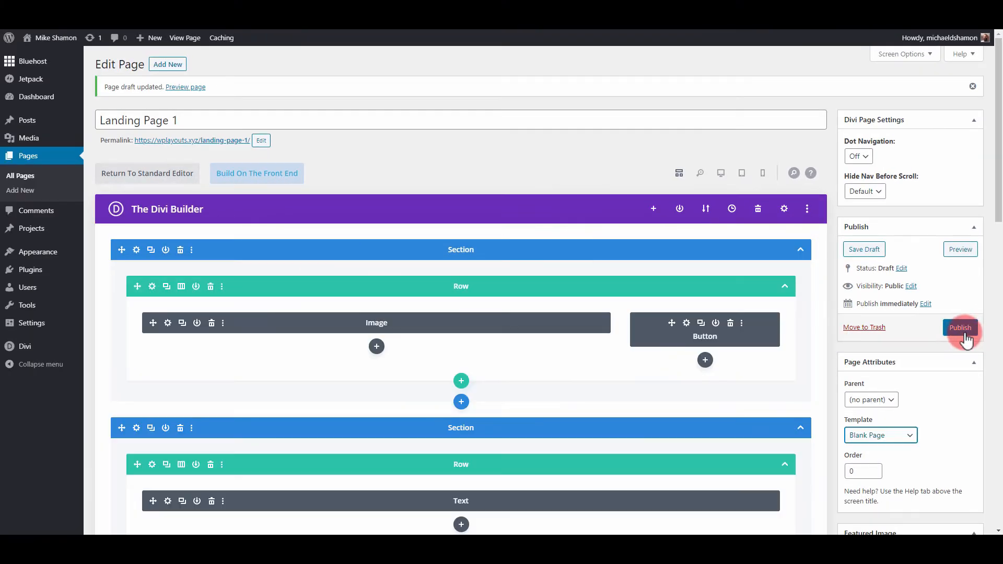
{"action": "left_click", "coordinate": [960, 328]}
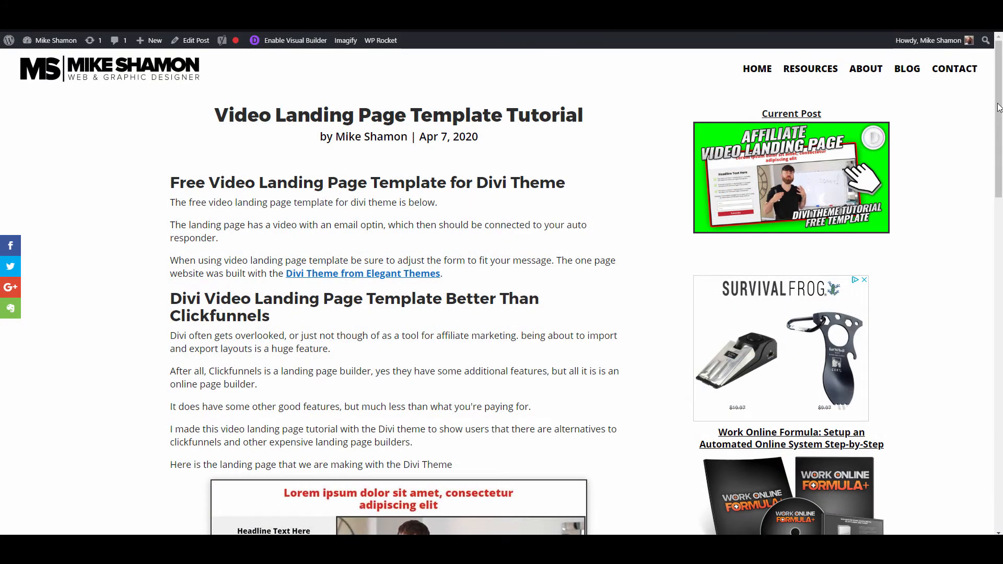
{"action": "left_click_drag", "start_coordinate": [998, 107], "coordinate": [993, 86]}
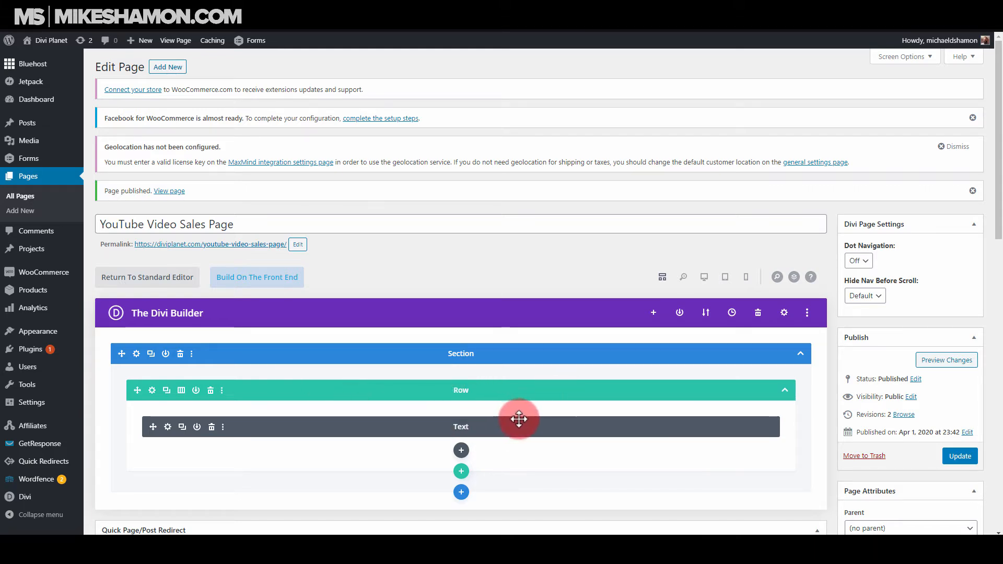
Set the YouTube Video Sales Page's template to Blank Page.
{"action": "scroll", "coordinate": [916, 450], "scroll_direction": "down", "scroll_amount": 2}
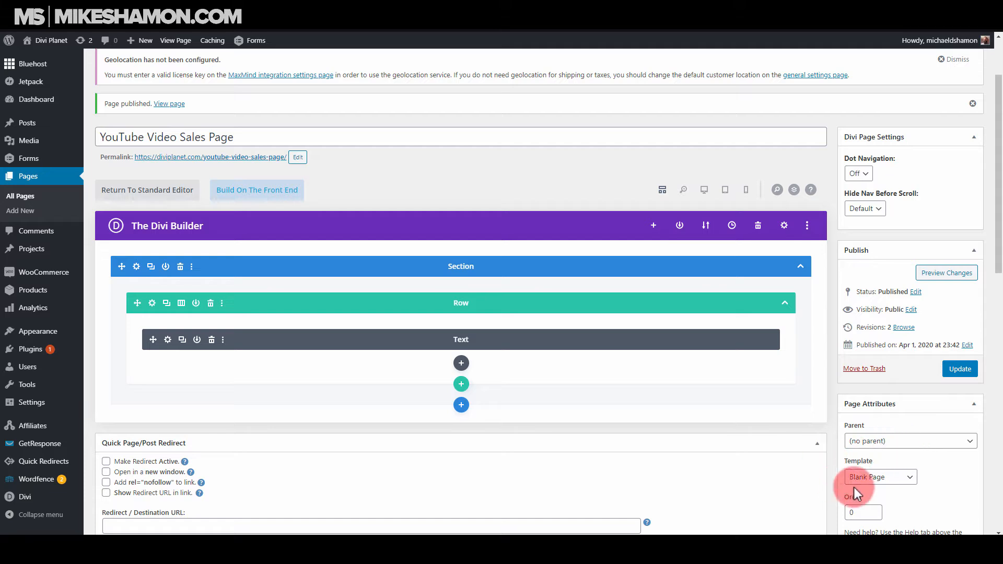
{"action": "left_click", "coordinate": [878, 479]}
{"action": "left_click", "coordinate": [872, 502]}
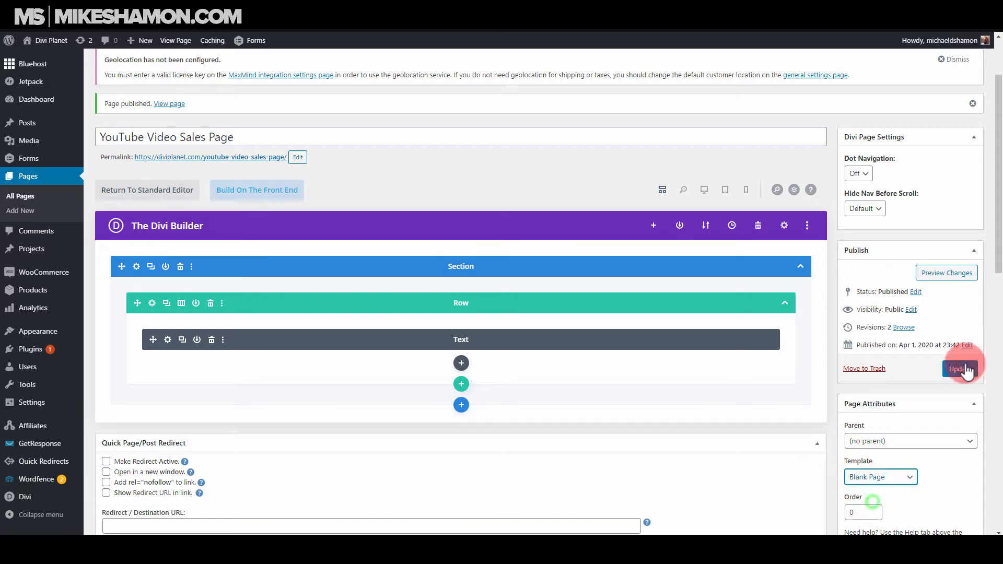
View the YouTube Video Sales Page on the front end and enable the Visual Builder.
{"action": "scroll", "coordinate": [857, 393], "scroll_direction": "up", "scroll_amount": 2}
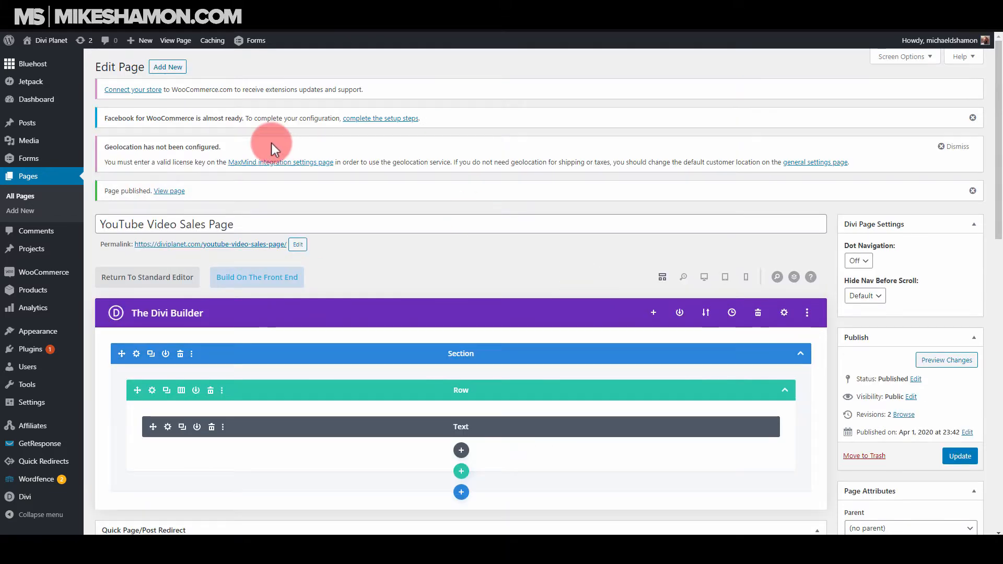
{"action": "left_click", "coordinate": [176, 41]}
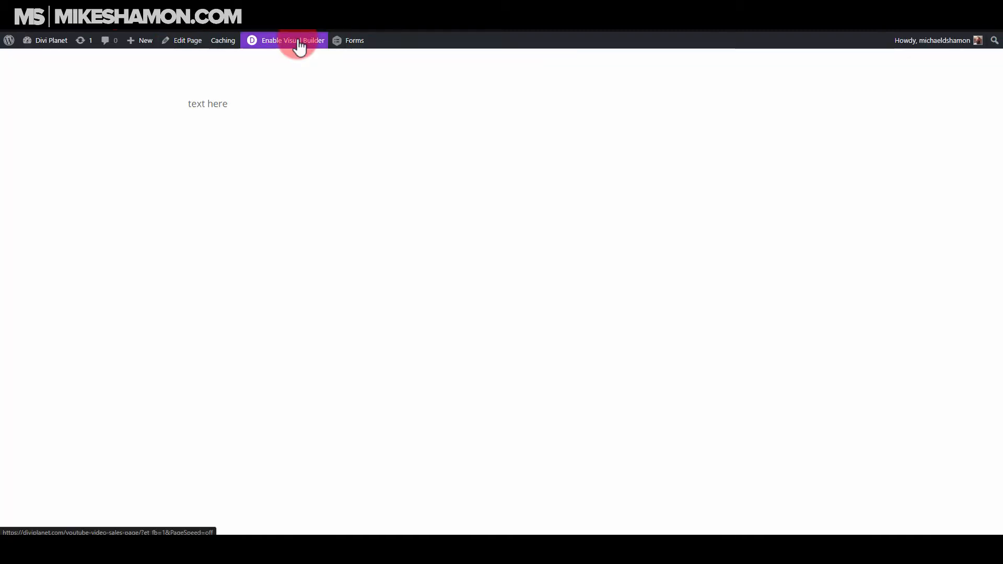
{"action": "left_click", "coordinate": [298, 46]}
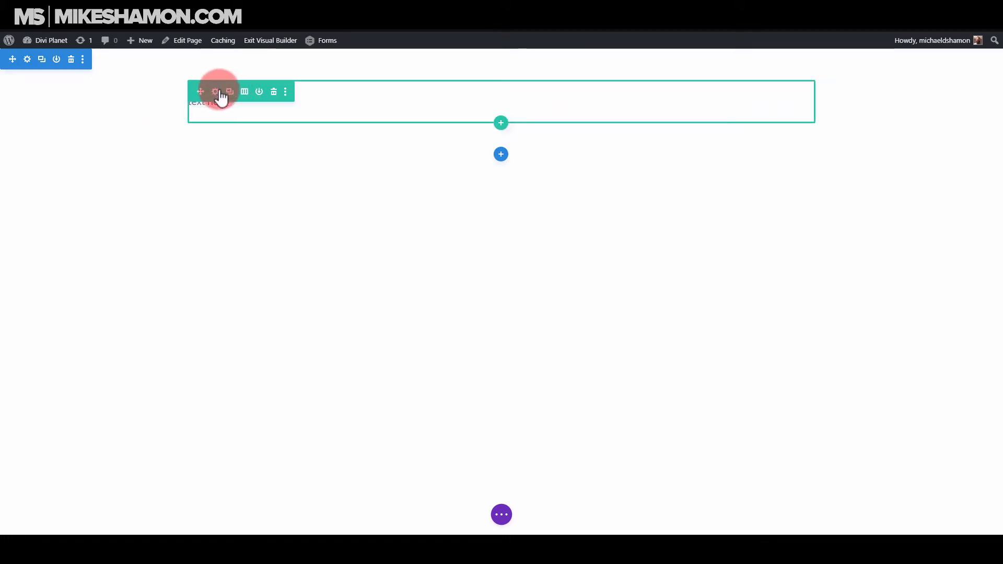
Style the existing text module's body text with Ultra Bold weight, red color and a 52px text size.
{"action": "left_click", "coordinate": [482, 122]}
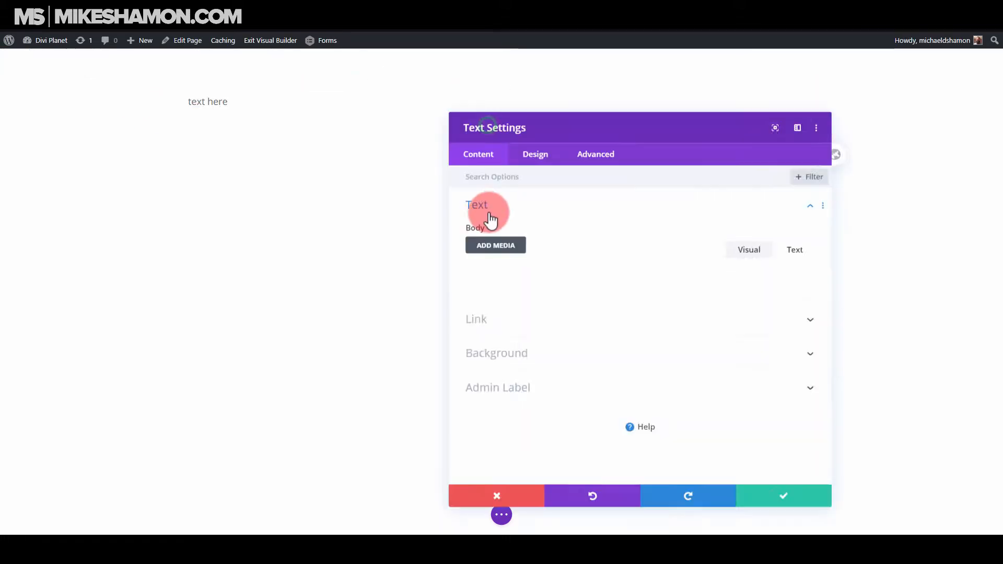
{"action": "left_click", "coordinate": [542, 166]}
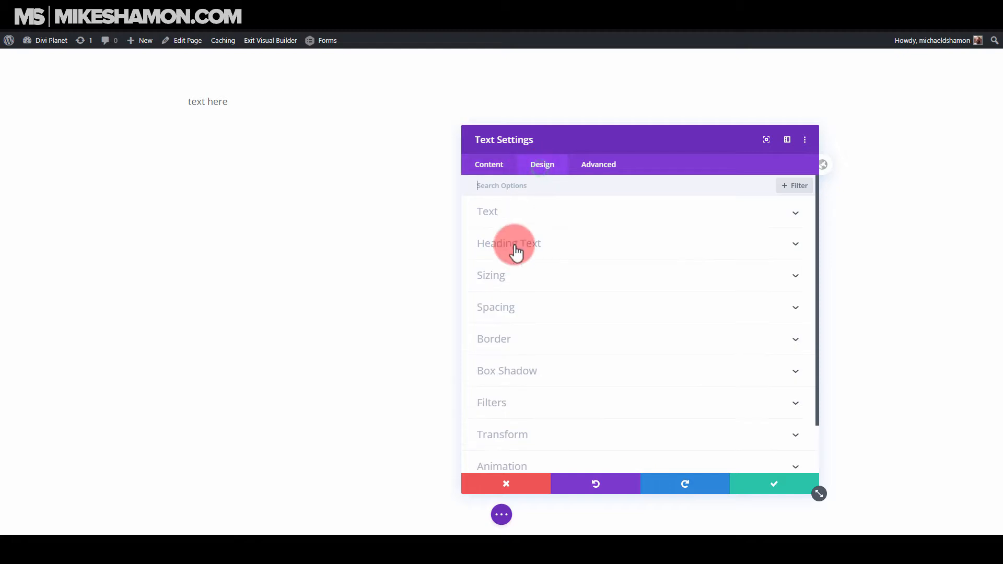
{"action": "left_click", "coordinate": [526, 216]}
{"action": "left_click_drag", "start_coordinate": [616, 152], "coordinate": [735, 107]}
{"action": "left_click", "coordinate": [631, 283]}
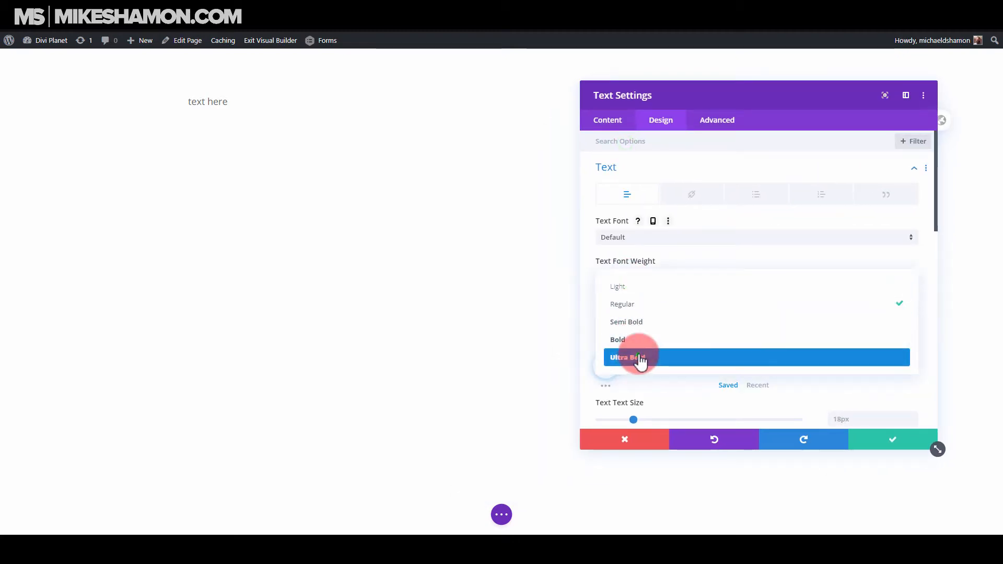
{"action": "left_click", "coordinate": [634, 358]}
{"action": "left_click", "coordinate": [664, 367]}
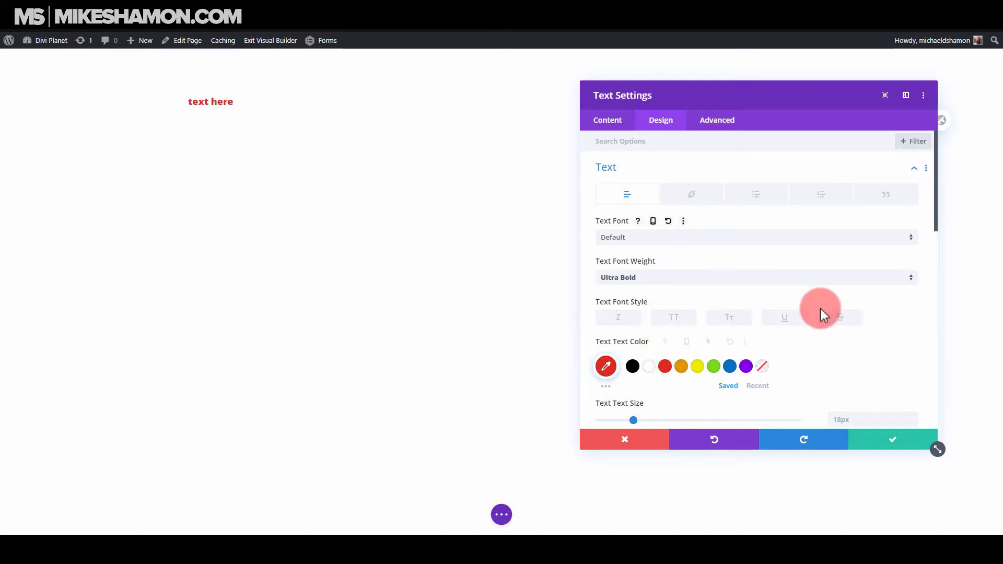
{"action": "scroll", "coordinate": [757, 324], "scroll_direction": "down", "scroll_amount": 2}
{"action": "left_click_drag", "start_coordinate": [634, 333], "coordinate": [701, 332]}
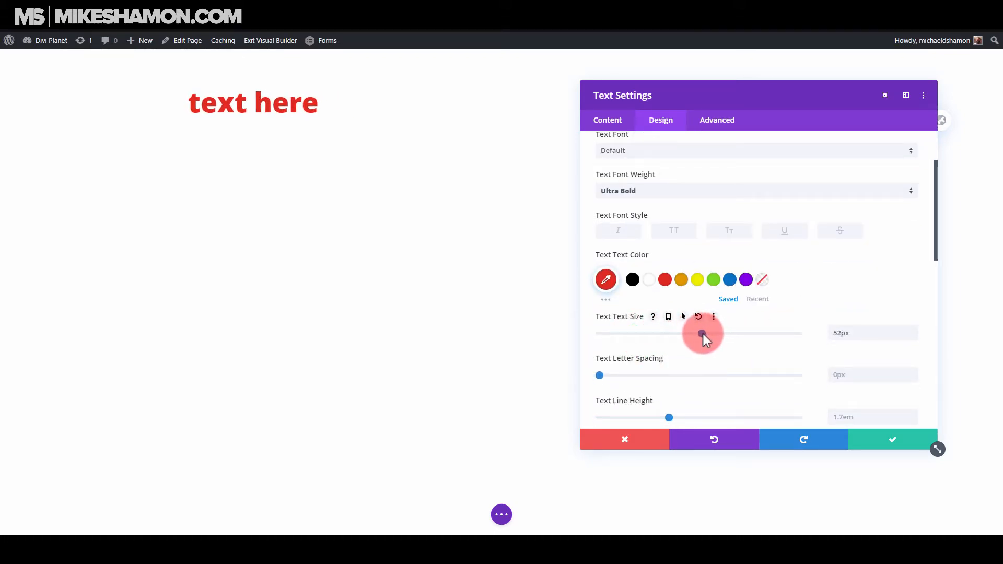
Replace the text module's body with "Lorem ipsum dolor sit amet, consectetur adipiscing elit".
{"action": "left_click", "coordinate": [618, 119]}
{"action": "left_click", "coordinate": [616, 178]}
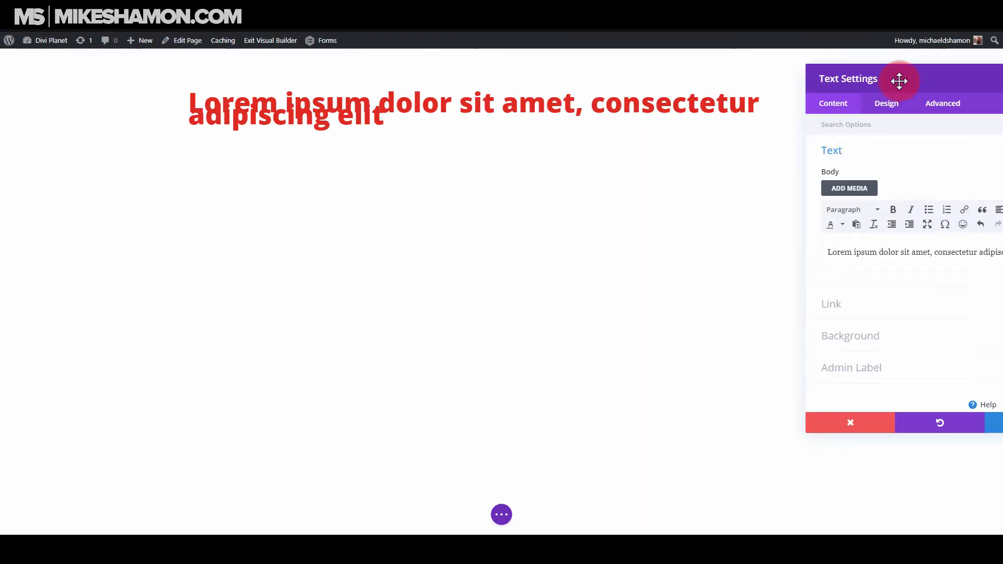
{"action": "left_click_drag", "start_coordinate": [898, 80], "coordinate": [739, 156]}
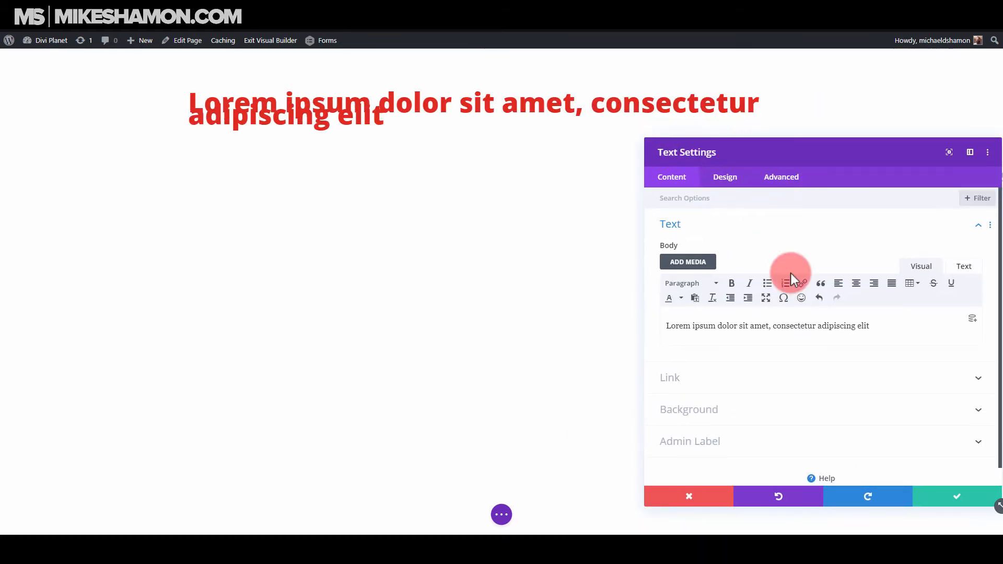
Set the headline's text line height to 1.1em and its text size to 56px.
{"action": "left_click", "coordinate": [730, 186]}
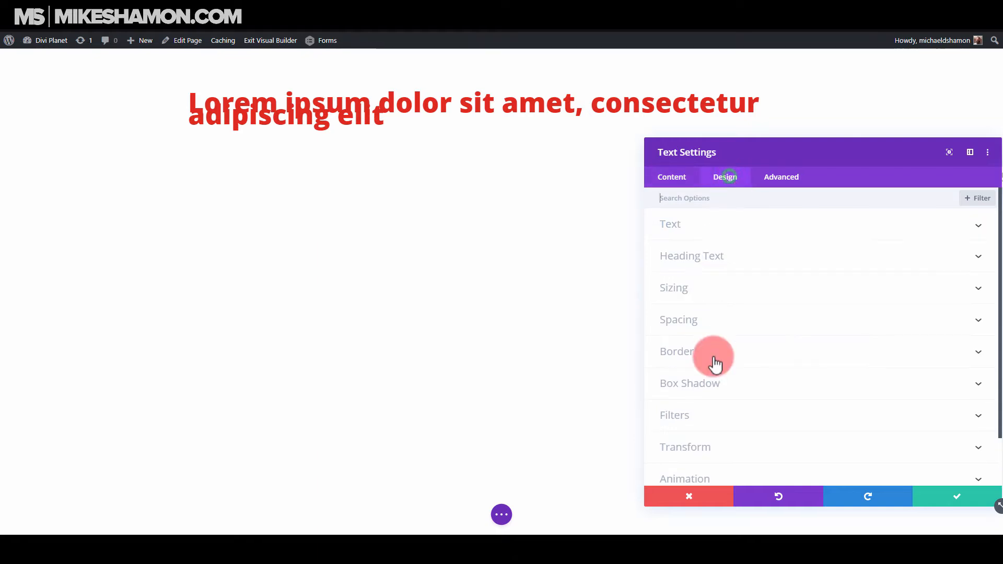
{"action": "left_click", "coordinate": [692, 225]}
{"action": "scroll", "coordinate": [850, 304], "scroll_direction": "down", "scroll_amount": 5}
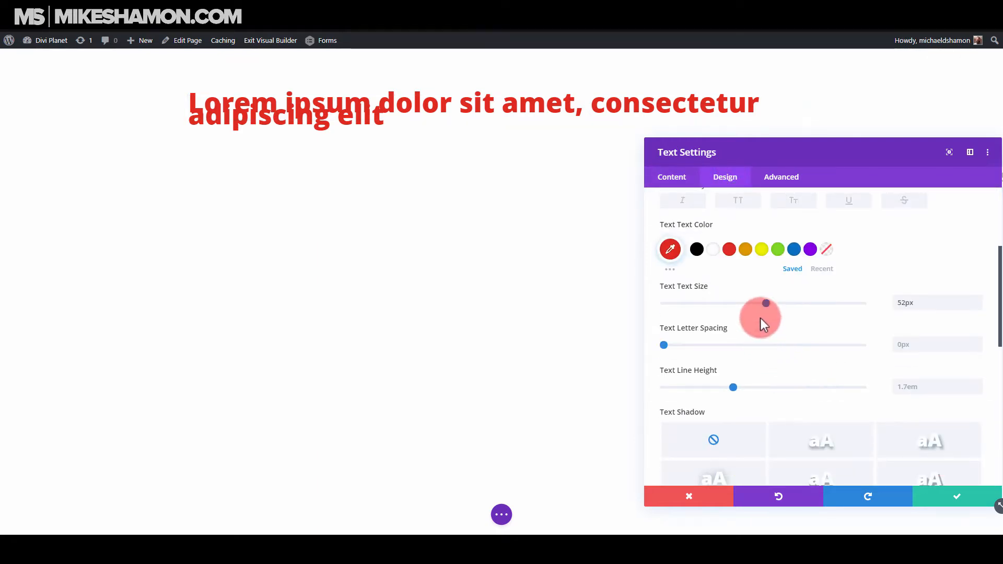
{"action": "left_click_drag", "start_coordinate": [748, 383], "coordinate": [674, 389]}
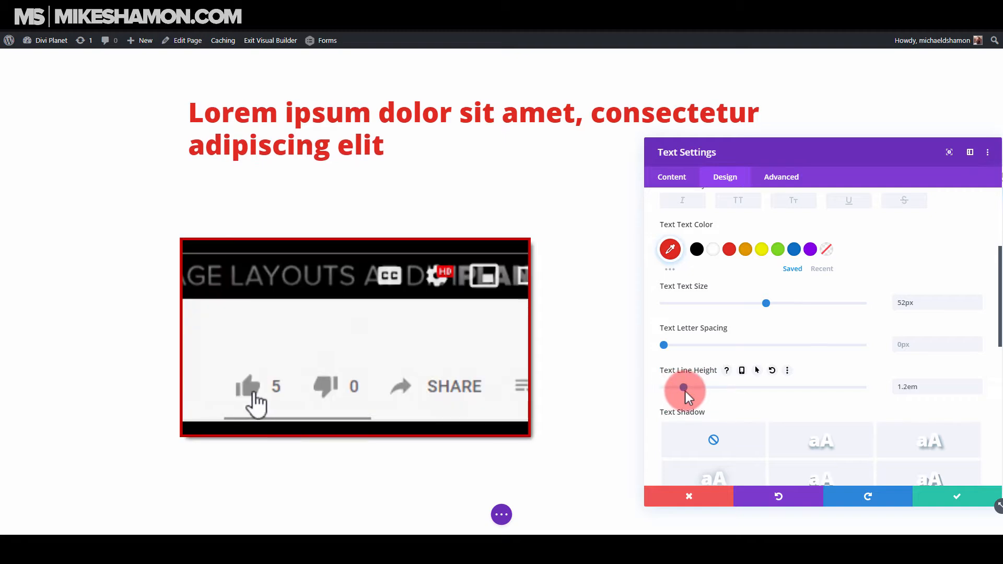
{"action": "left_click", "coordinate": [767, 302]}
{"action": "left_click_drag", "start_coordinate": [766, 302], "coordinate": [773, 302]}
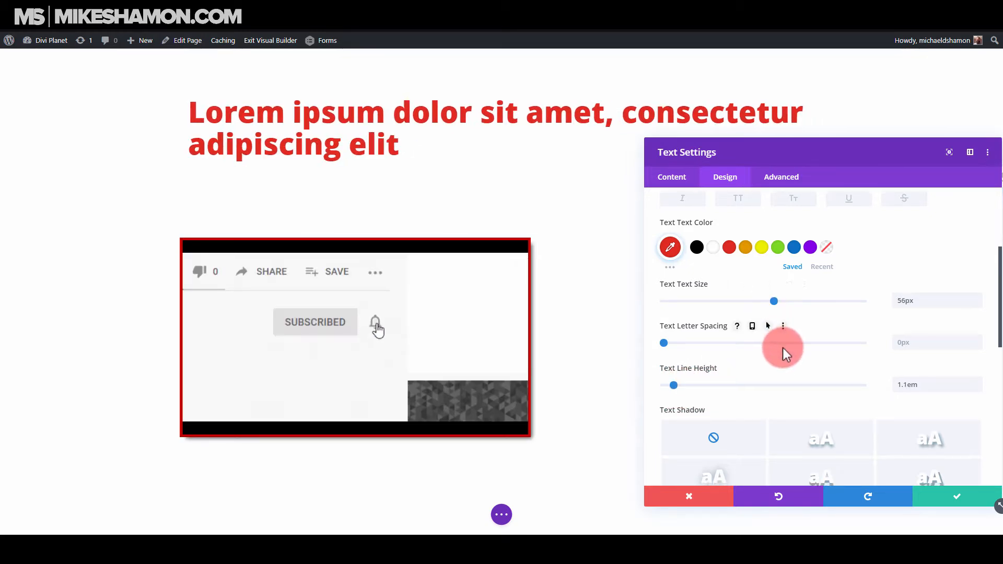
Center-align the headline text and save the text module's settings.
{"action": "scroll", "coordinate": [782, 355], "scroll_direction": "down", "scroll_amount": 3}
{"action": "left_click", "coordinate": [786, 450]}
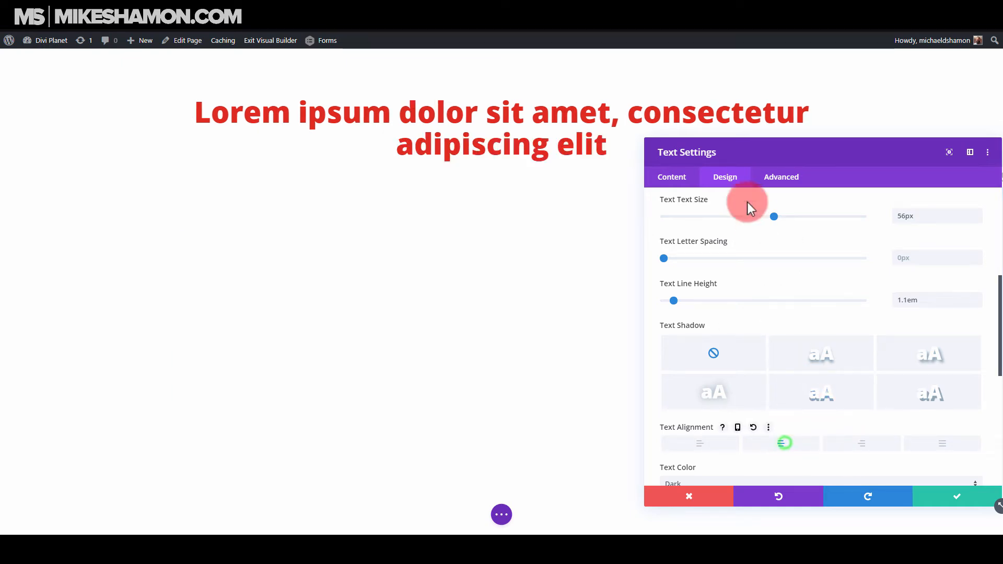
{"action": "left_click", "coordinate": [679, 178]}
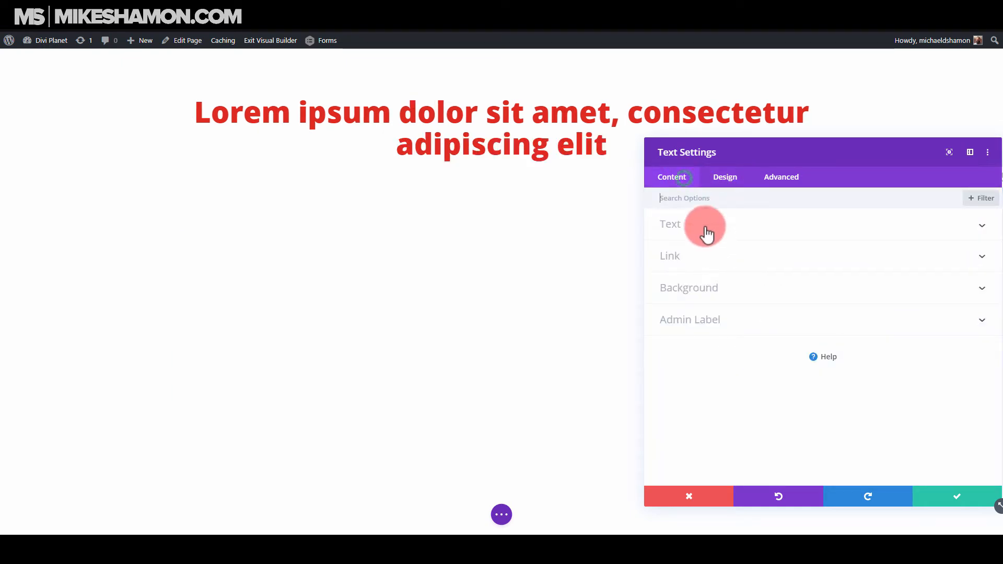
{"action": "left_click", "coordinate": [948, 497]}
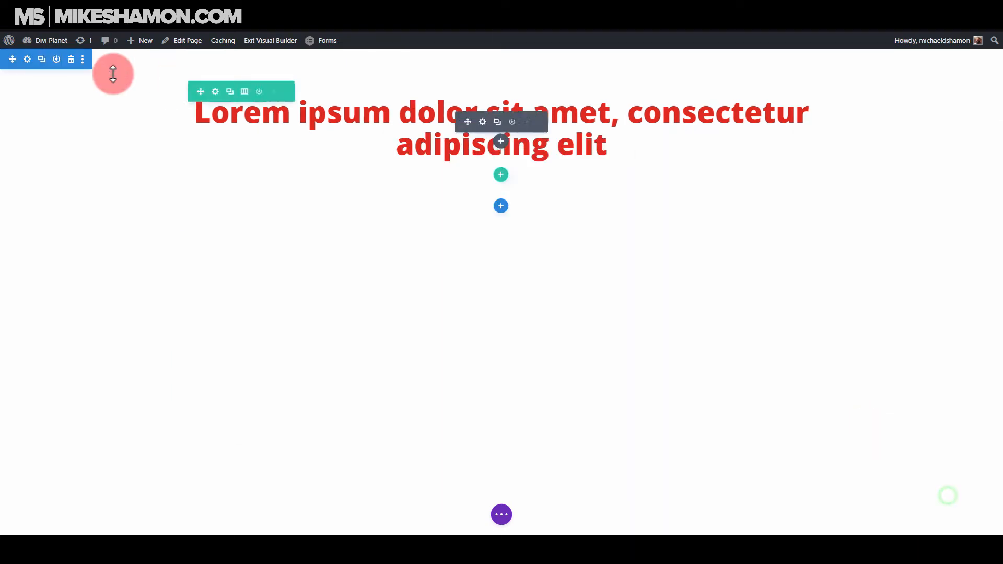
Set the headline section's top and bottom margin and padding to 0px and save the section settings.
{"action": "left_click", "coordinate": [27, 59]}
{"action": "left_click", "coordinate": [733, 181]}
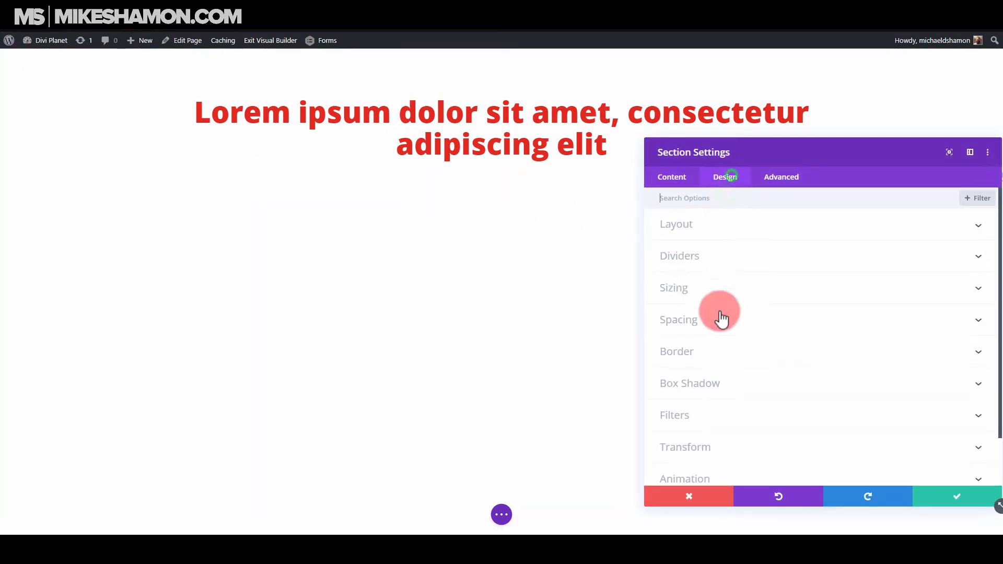
{"action": "left_click", "coordinate": [708, 320]}
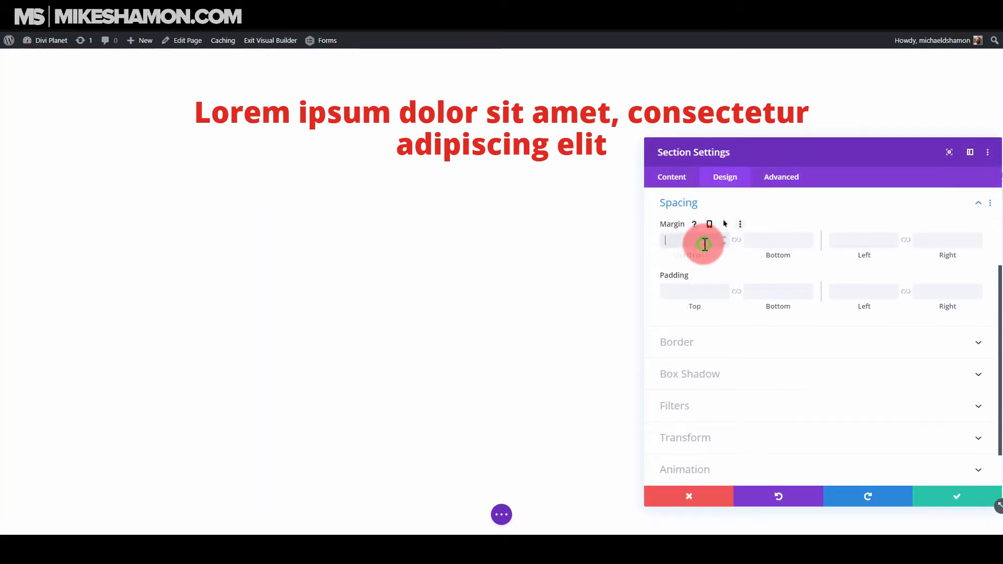
{"action": "type", "text": "0px"}
{"action": "left_click", "coordinate": [737, 239]}
{"action": "left_click", "coordinate": [698, 292]}
{"action": "type", "text": "0px"}
{"action": "left_click", "coordinate": [737, 292]}
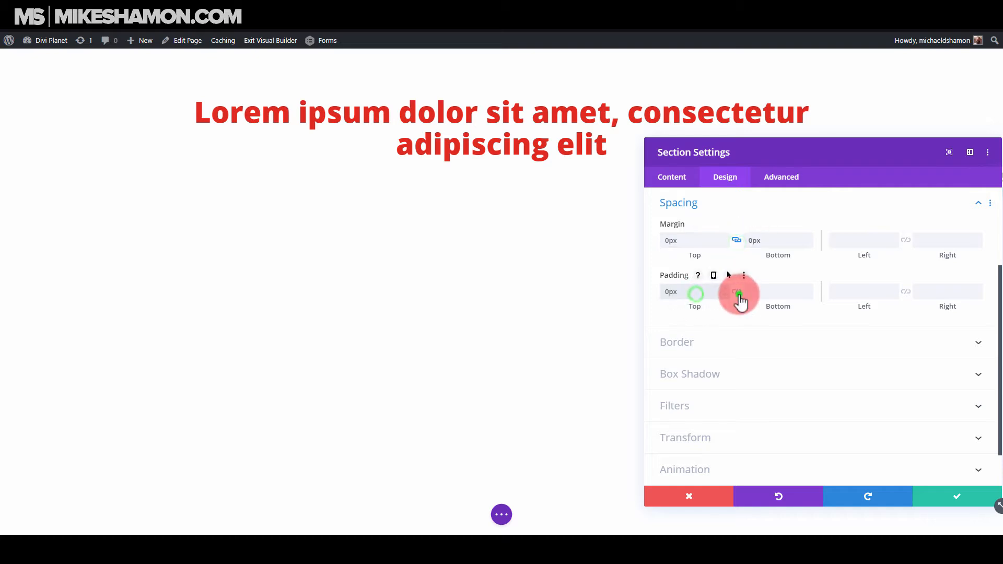
{"action": "left_click", "coordinate": [957, 502]}
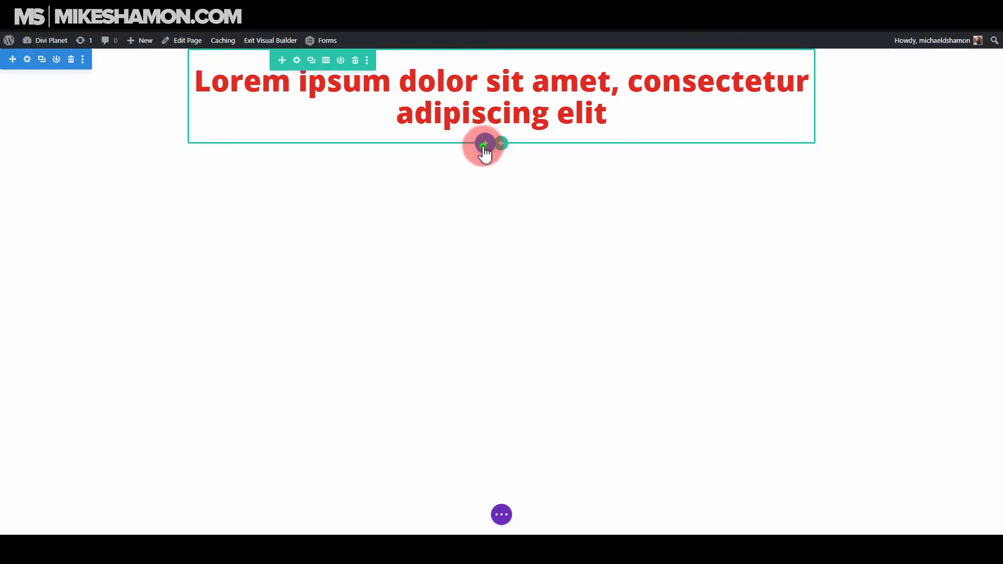
Add a new section below the headline with a row split into one-third and two-thirds columns.
{"action": "left_click", "coordinate": [485, 144]}
{"action": "left_click", "coordinate": [416, 230]}
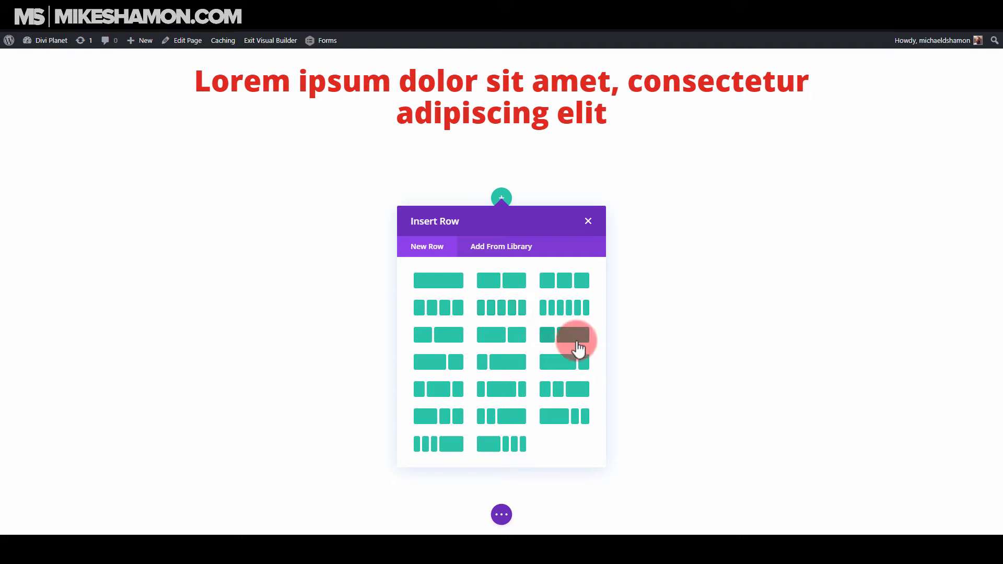
{"action": "left_click", "coordinate": [562, 342]}
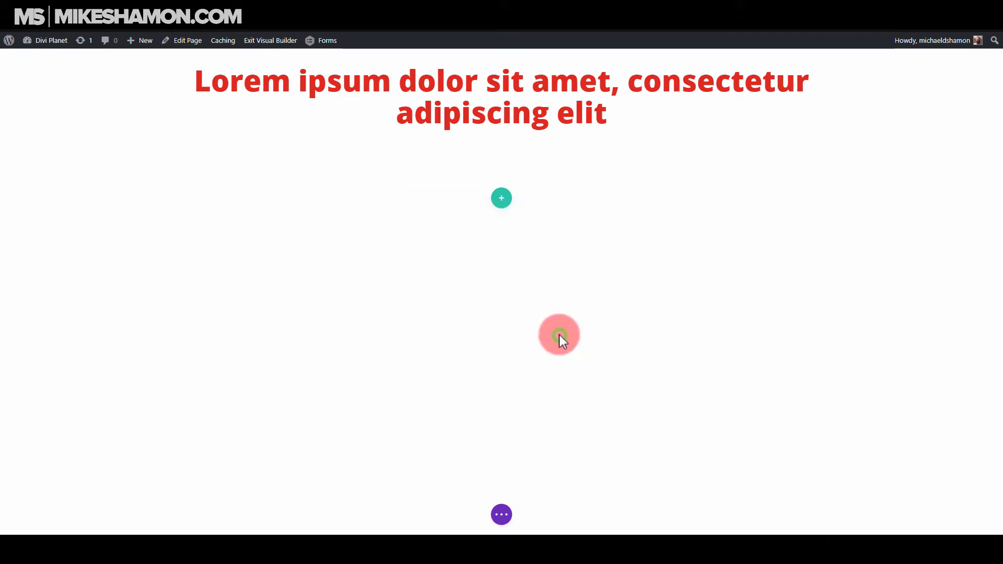
Add a Text module to the new row's narrow column and replace its body text with "Headline Text Here".
{"action": "left_click", "coordinate": [313, 264]}
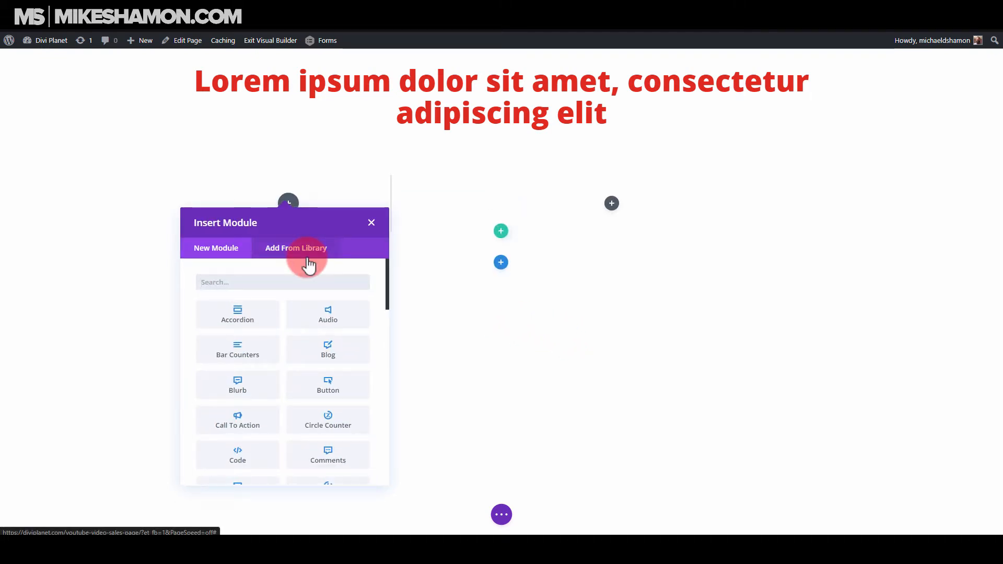
{"action": "left_click", "coordinate": [246, 288]}
{"action": "left_click", "coordinate": [251, 283]}
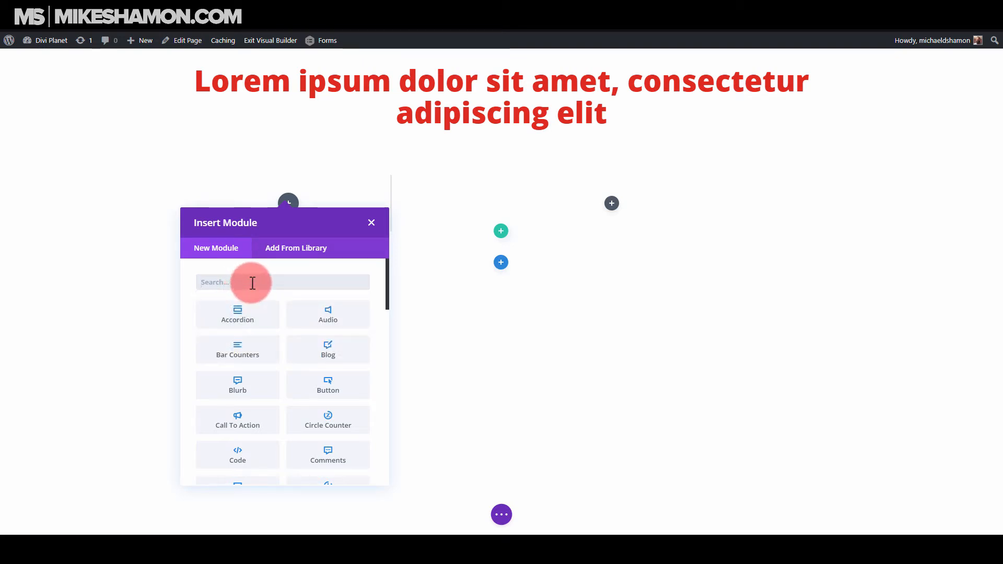
{"action": "type", "text": "text"}
{"action": "left_click", "coordinate": [248, 307]}
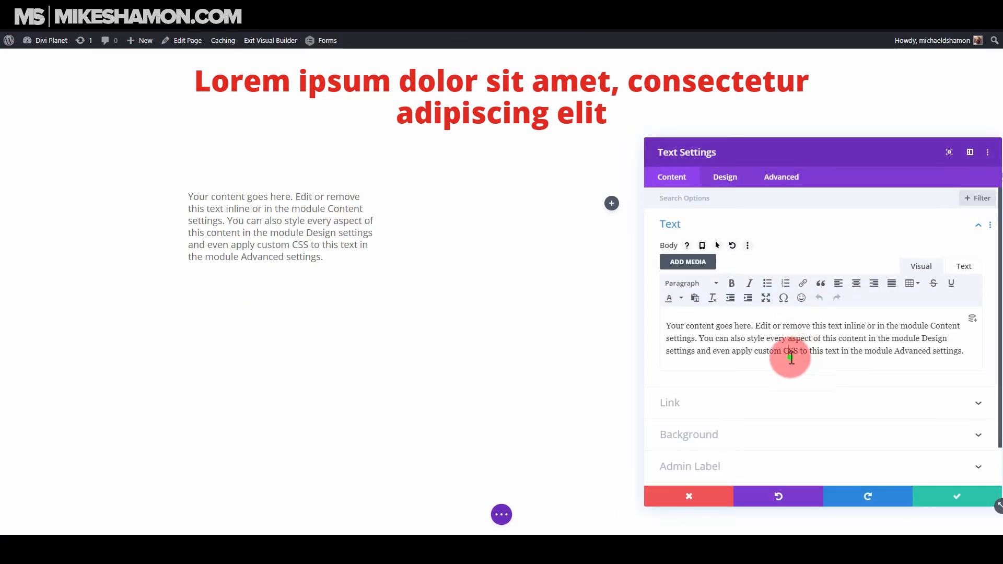
{"action": "triple_click", "coordinate": [807, 349]}
{"action": "type", "text": "Headline Text Here"}
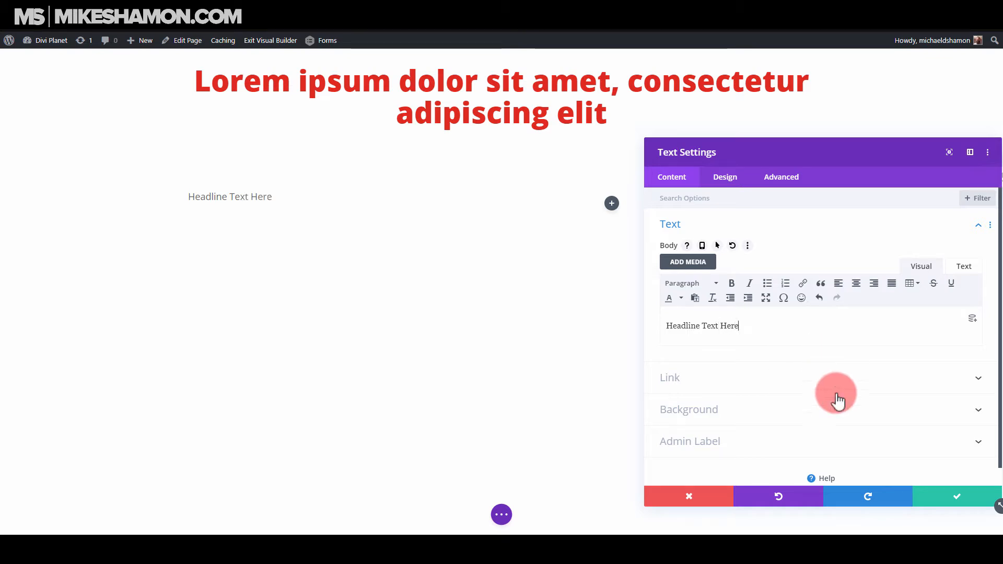
Save the narrow column's text module and add a Blurb module with its default content directly below it.
{"action": "left_click", "coordinate": [941, 494]}
{"action": "left_click", "coordinate": [279, 216]}
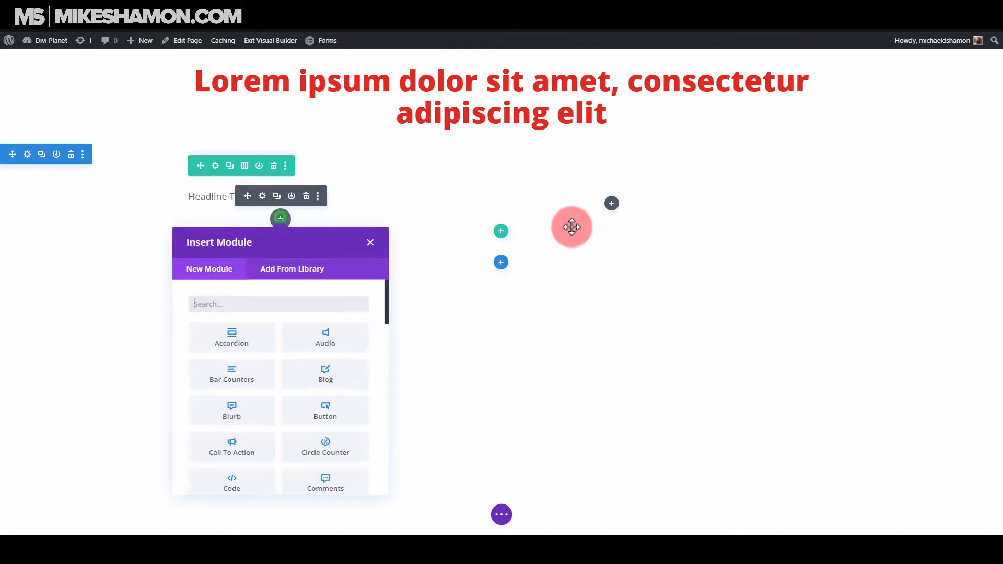
{"action": "left_click", "coordinate": [269, 301]}
{"action": "type", "text": "blurb"}
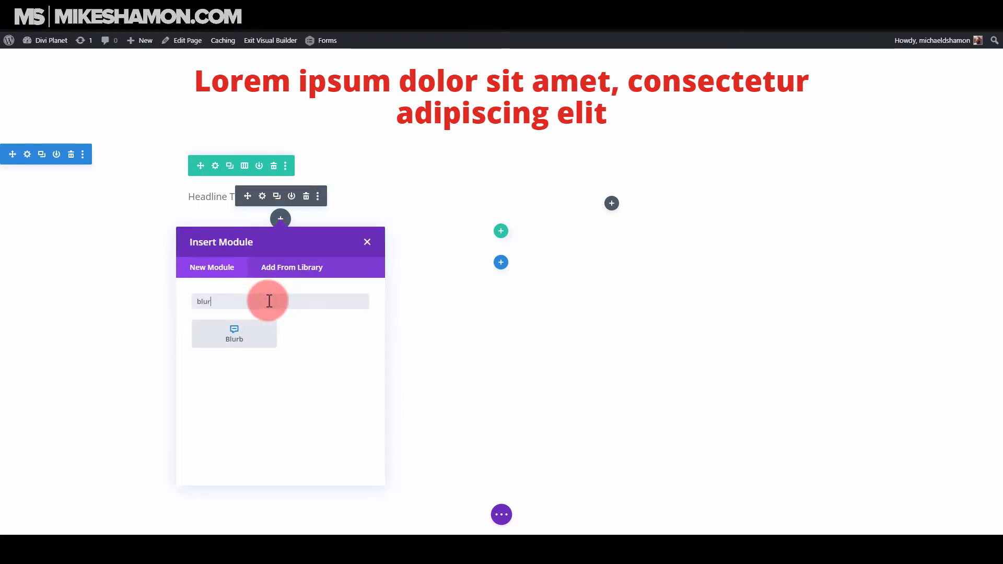
{"action": "left_click", "coordinate": [214, 337]}
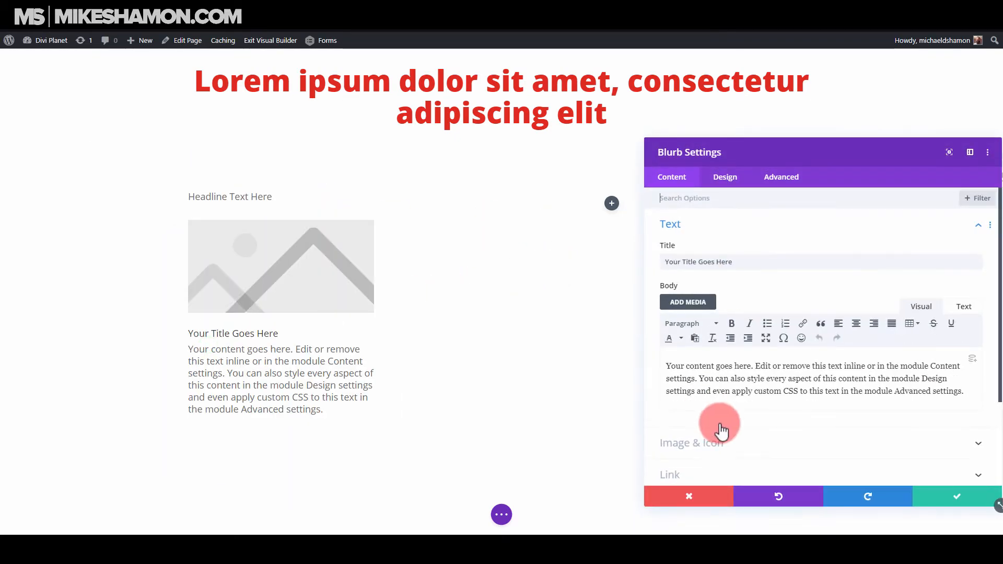
{"action": "left_click", "coordinate": [941, 493]}
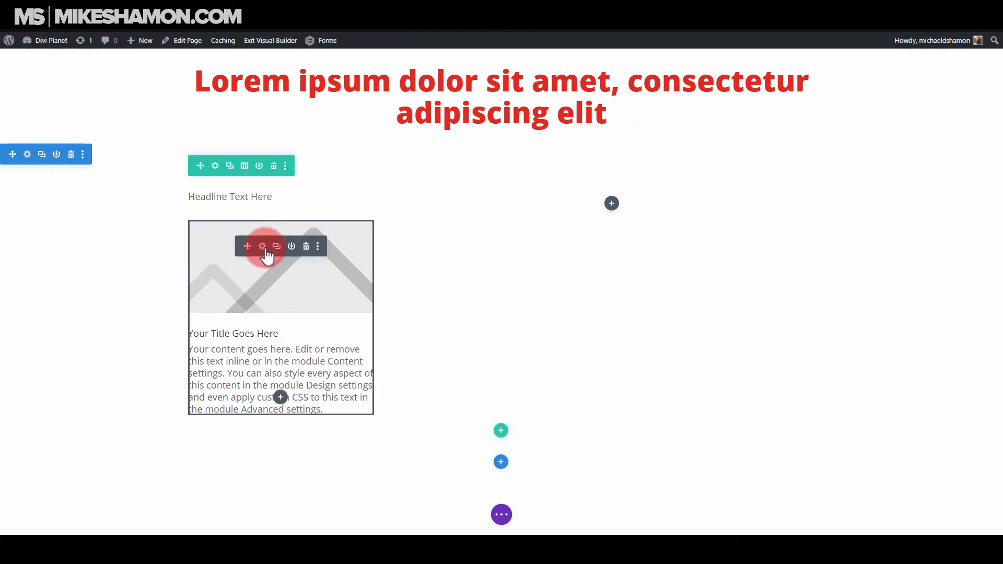
Add an Email Optin module beneath the blurb in the narrow column.
{"action": "left_click", "coordinate": [280, 397]}
{"action": "left_click", "coordinate": [278, 137]}
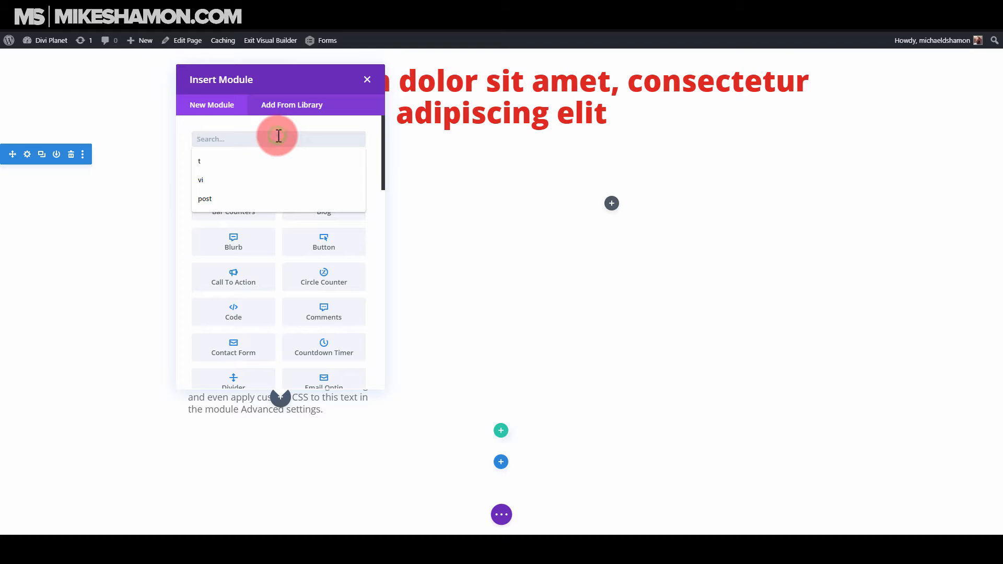
{"action": "type", "text": "optin"}
{"action": "left_click", "coordinate": [256, 166]}
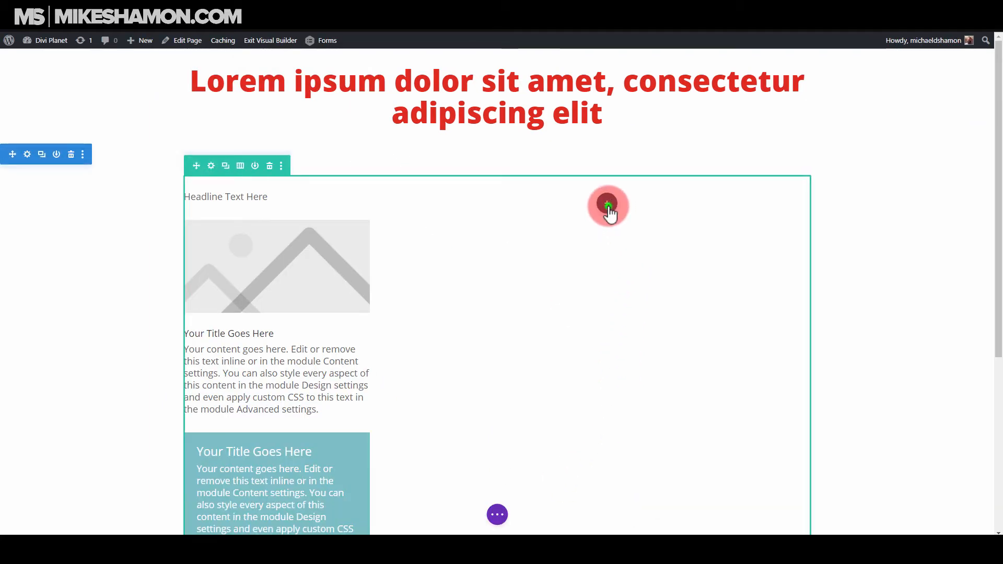
Add an Image module to the wide column using 2019-03-27-New-videos.png from the media library.
{"action": "left_click", "coordinate": [608, 206]}
{"action": "left_click", "coordinate": [597, 290]}
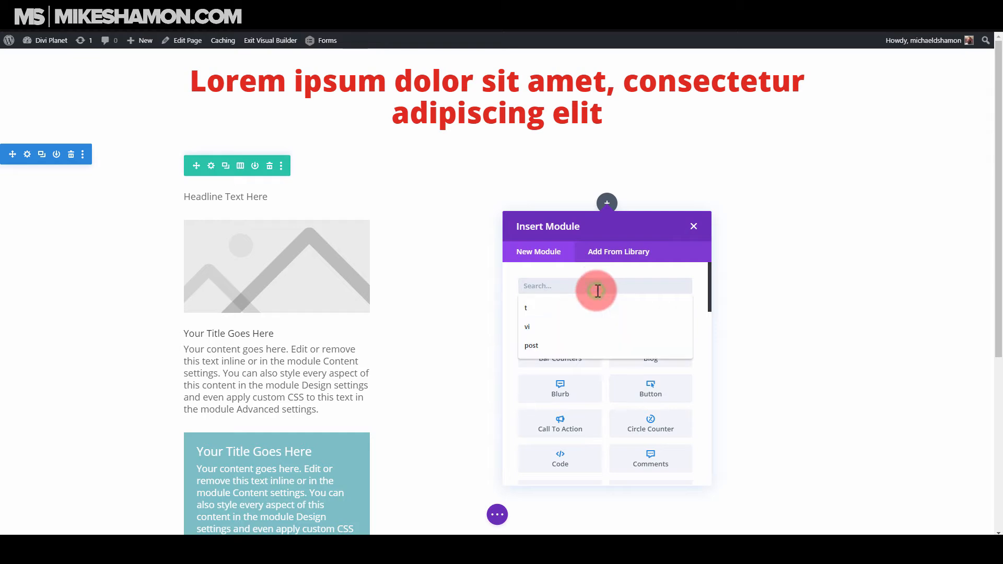
{"action": "type", "text": "ima"}
{"action": "left_click", "coordinate": [588, 326]}
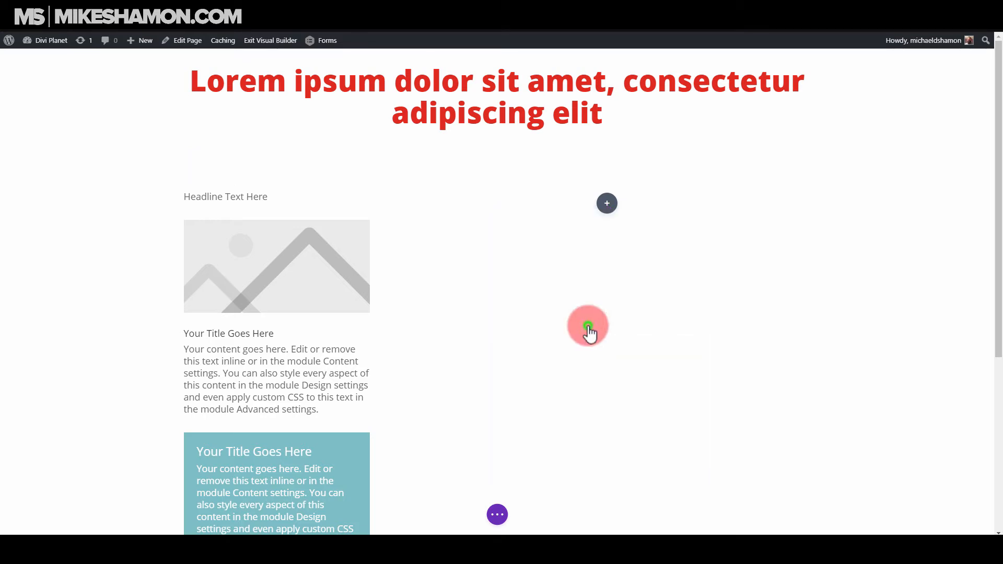
{"action": "left_click", "coordinate": [799, 291]}
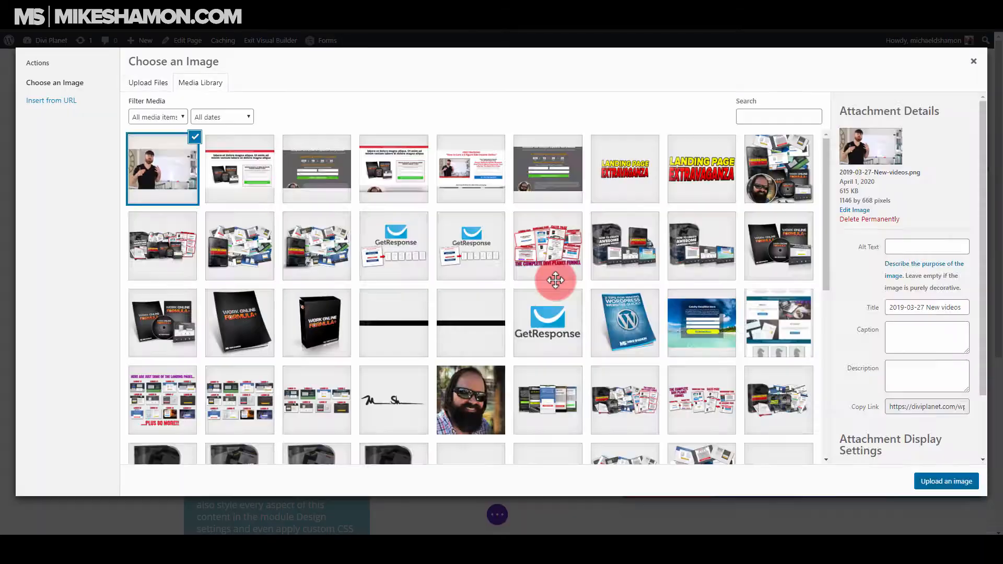
{"action": "left_click", "coordinate": [929, 483]}
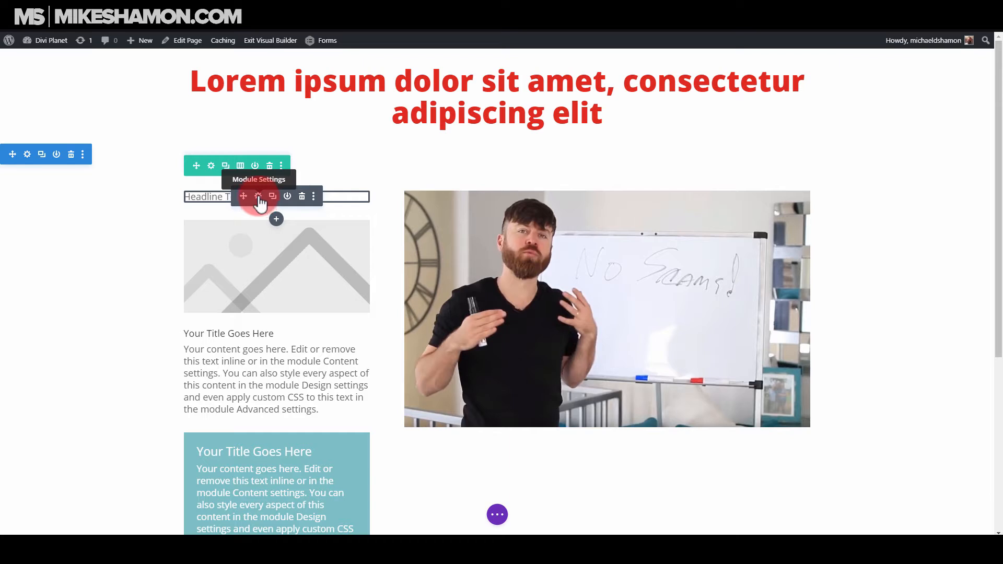
Style the "Headline Text Here" text in black at 26px with the Ultra Bold font weight.
{"action": "left_click", "coordinate": [258, 197]}
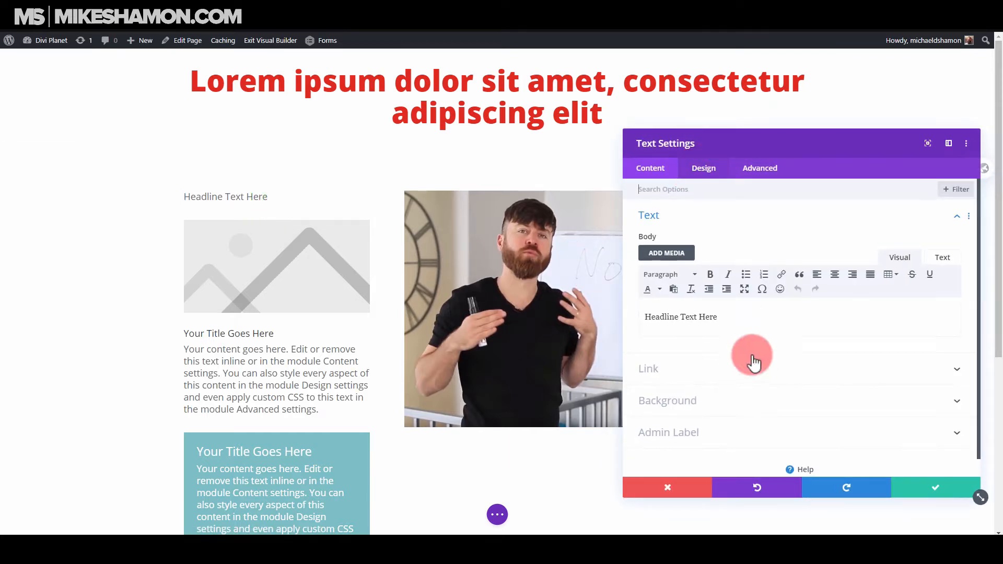
{"action": "left_click", "coordinate": [704, 168]}
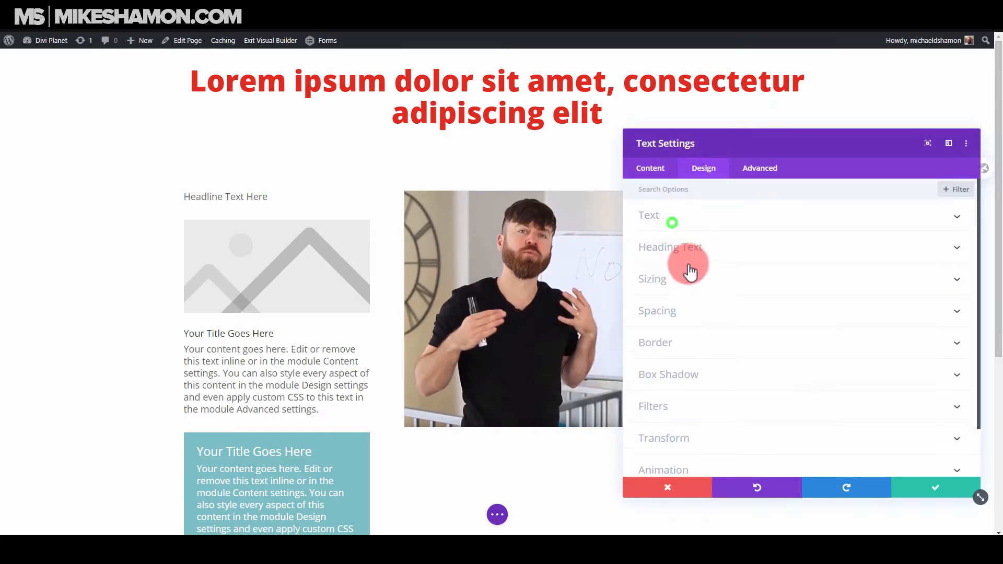
{"action": "left_click", "coordinate": [672, 223]}
{"action": "scroll", "coordinate": [679, 397], "scroll_direction": "down", "scroll_amount": 2}
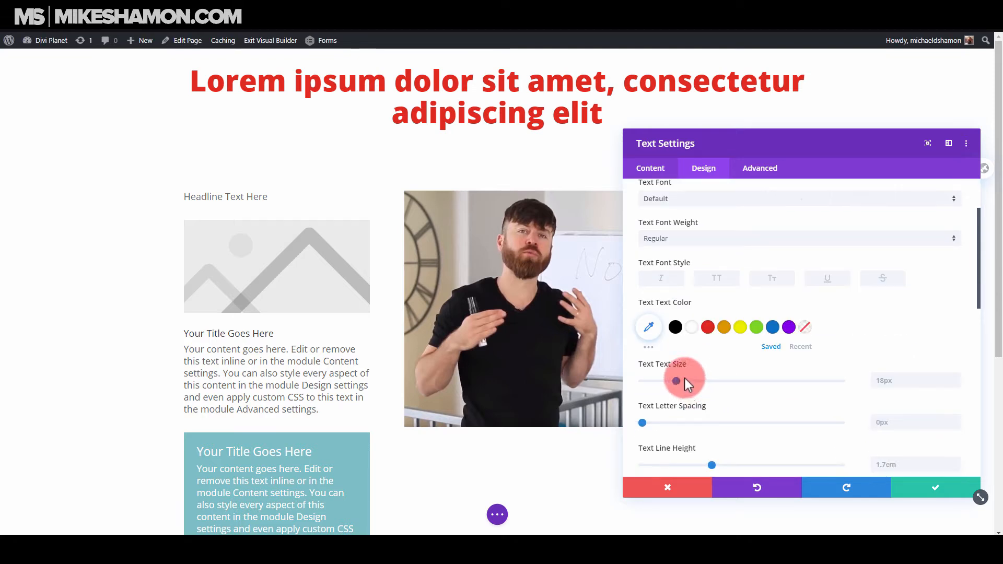
{"action": "left_click", "coordinate": [677, 327]}
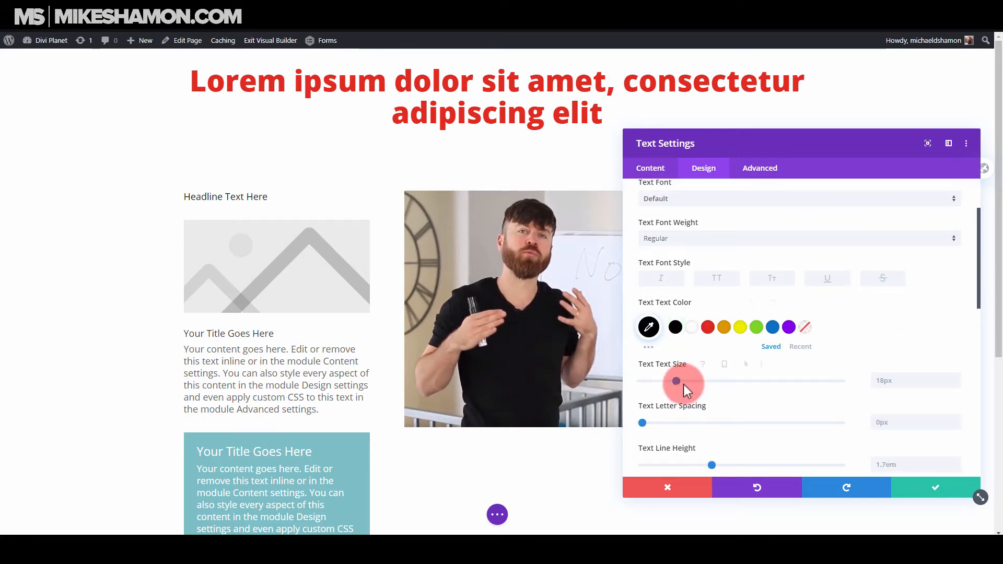
{"action": "left_click_drag", "start_coordinate": [683, 384], "coordinate": [692, 381]}
{"action": "left_click", "coordinate": [673, 238]}
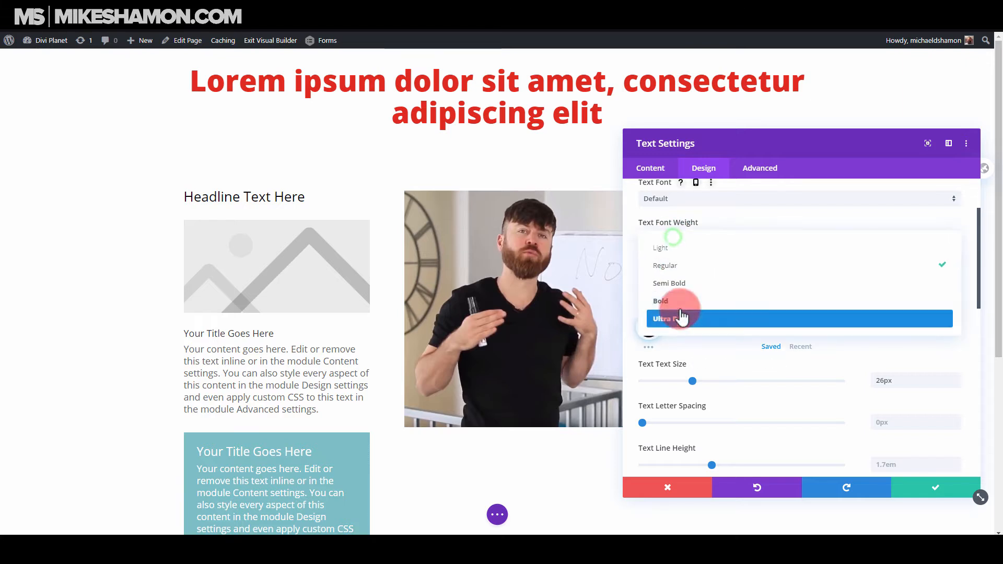
{"action": "left_click", "coordinate": [682, 317]}
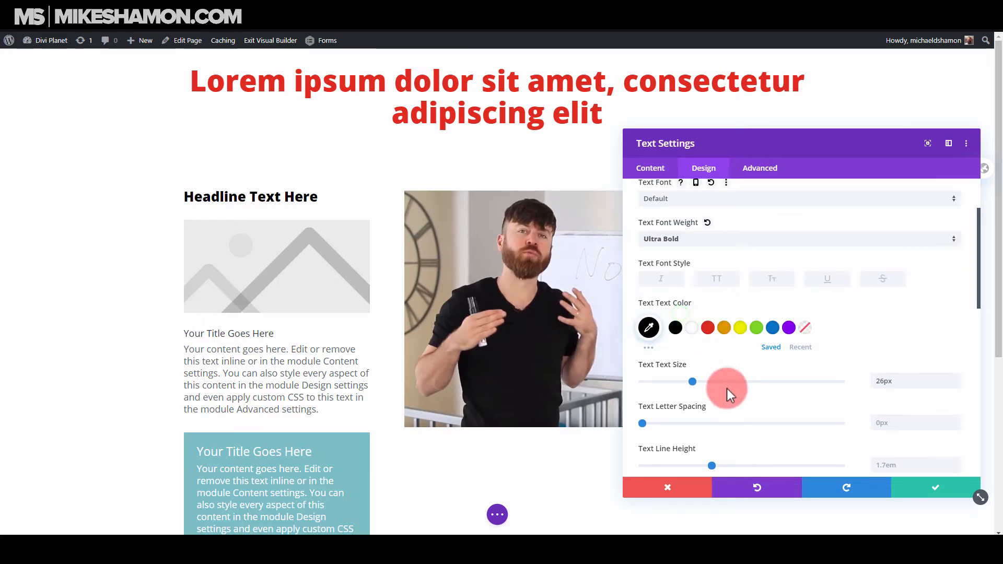
Enlarge the "Headline Text Here" text to 28px and, after trying Bold, set its weight to Ultra Bold.
{"action": "left_click", "coordinate": [700, 241]}
{"action": "left_click", "coordinate": [689, 302]}
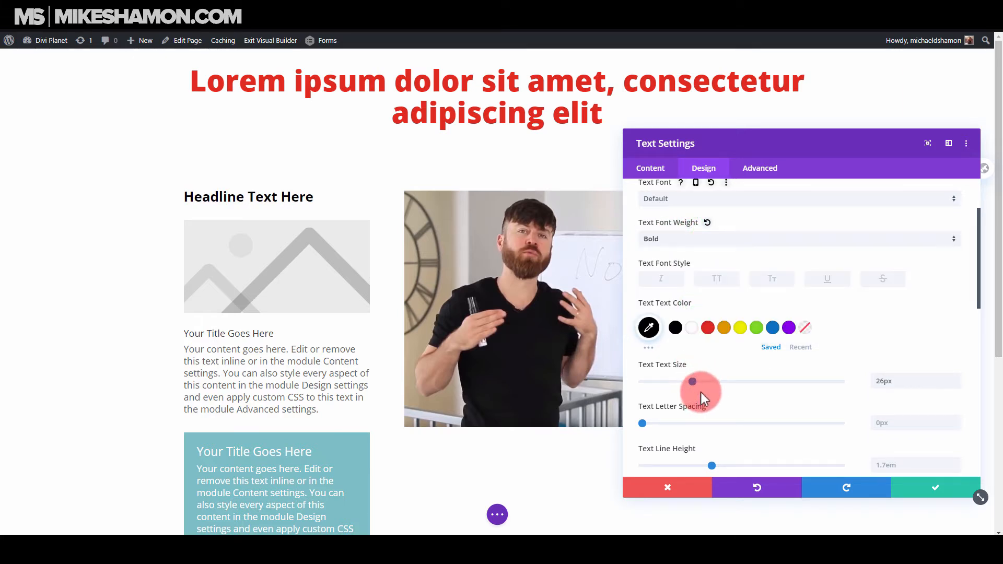
{"action": "left_click_drag", "start_coordinate": [695, 380], "coordinate": [699, 381]}
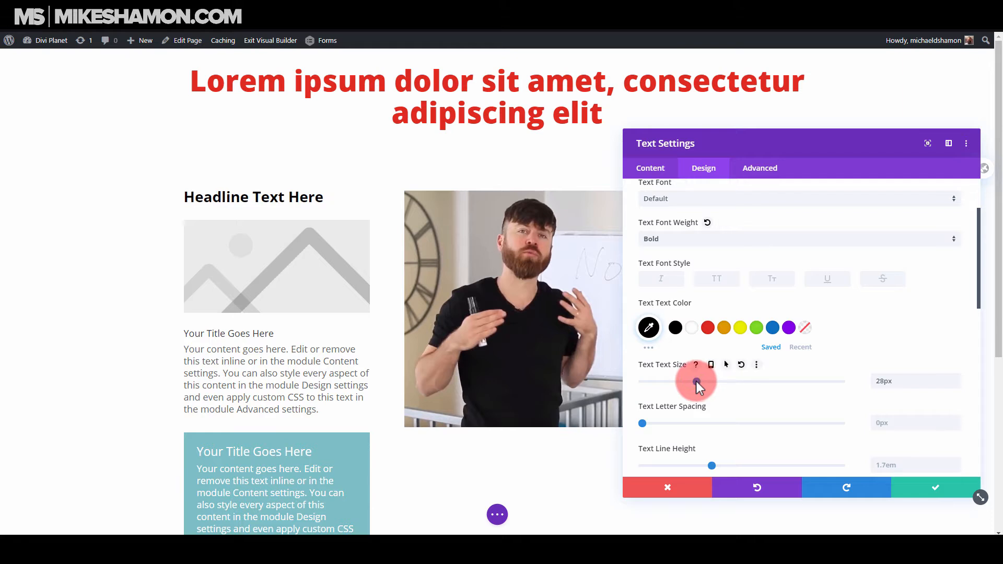
{"action": "left_click", "coordinate": [697, 381]}
{"action": "left_click", "coordinate": [667, 238]}
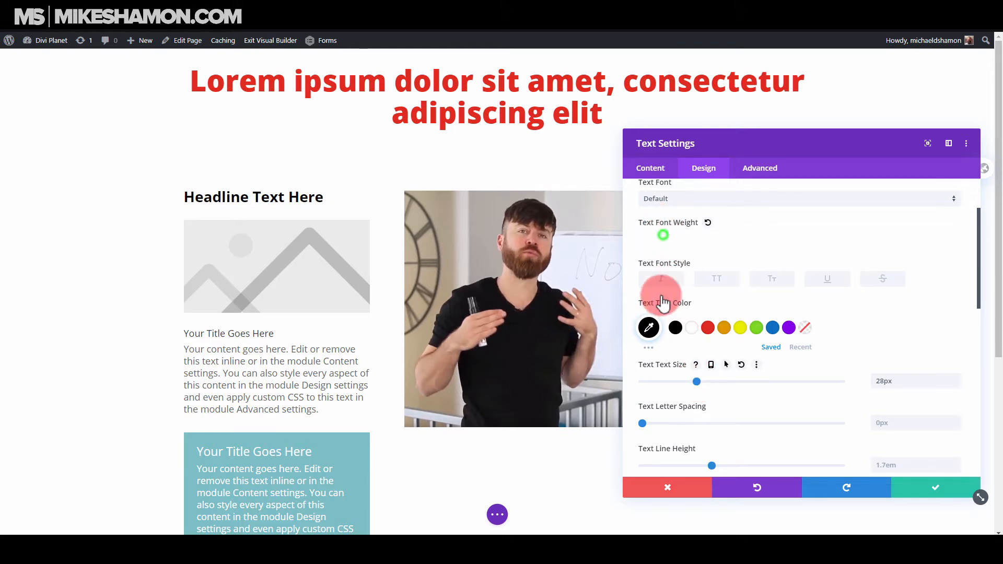
{"action": "left_click", "coordinate": [666, 316]}
Center-align the narrow column's headline text and save the text module's settings.
{"action": "scroll", "coordinate": [759, 405], "scroll_direction": "down", "scroll_amount": 5}
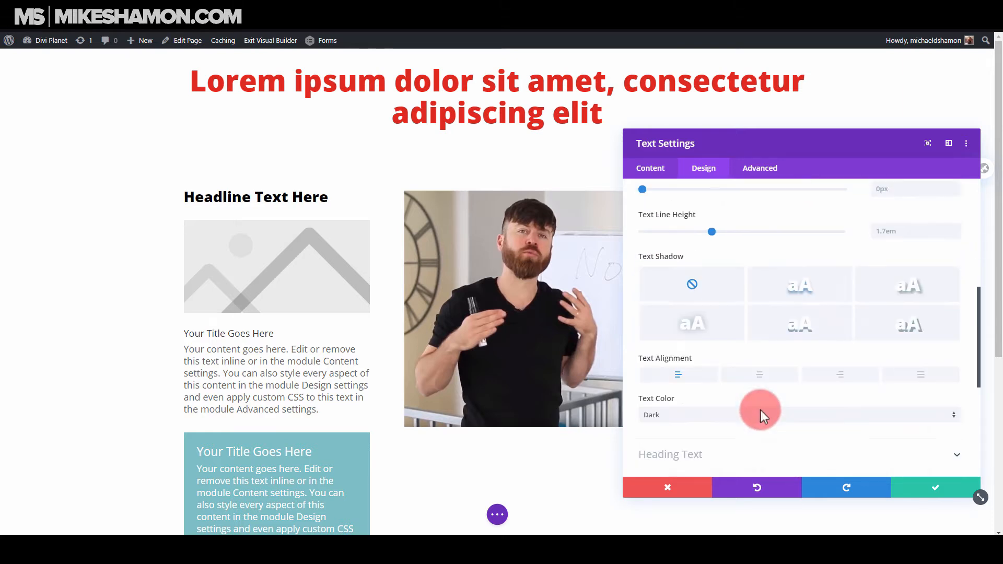
{"action": "left_click", "coordinate": [774, 353]}
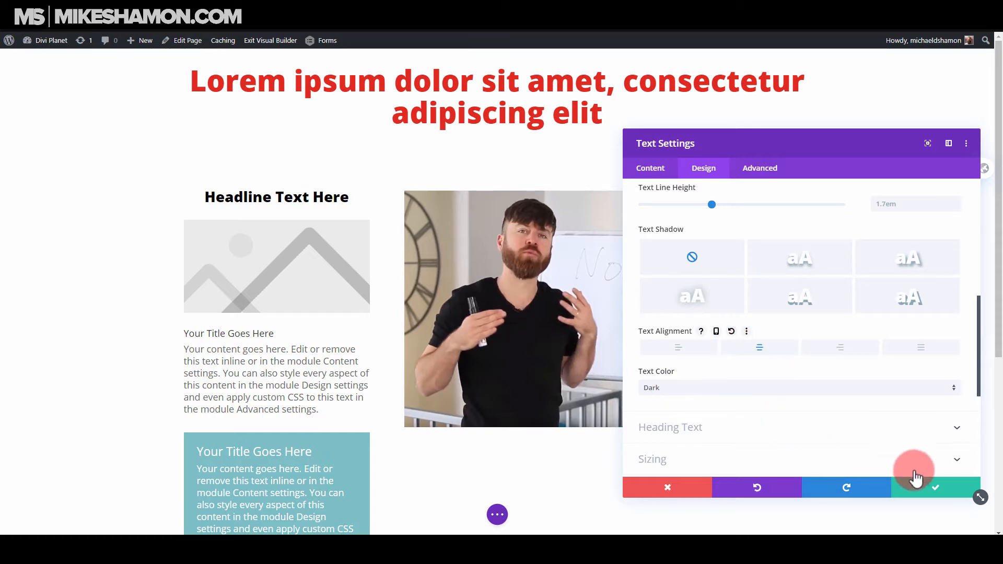
{"action": "left_click", "coordinate": [918, 489]}
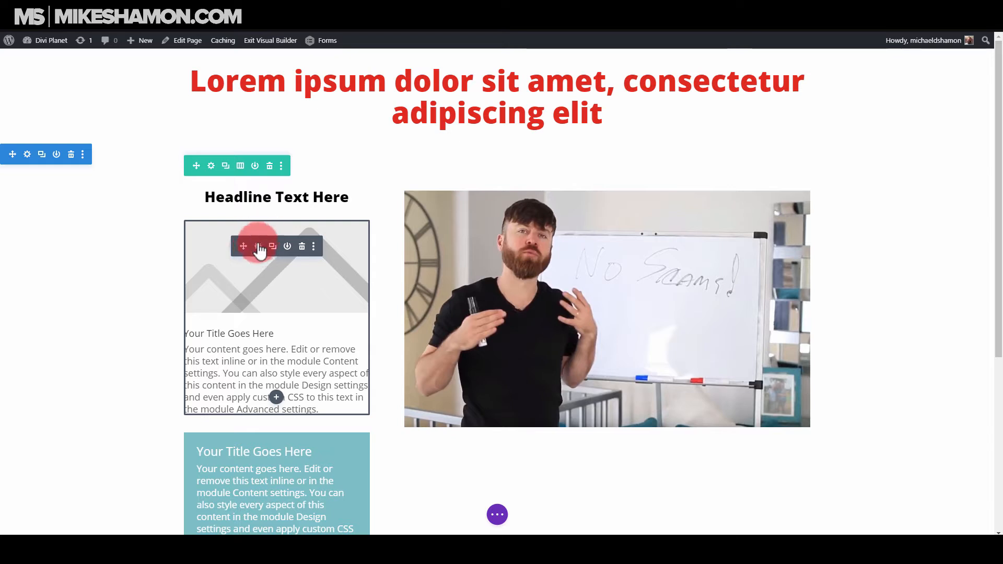
Clear the blurb's title and replace its body with "Duis aute irure dolor in reprehenderit in voluptate velit esse cillum dolore eu fugiat nulla pariatur".
{"action": "left_click", "coordinate": [258, 247]}
{"action": "left_click", "coordinate": [730, 250]}
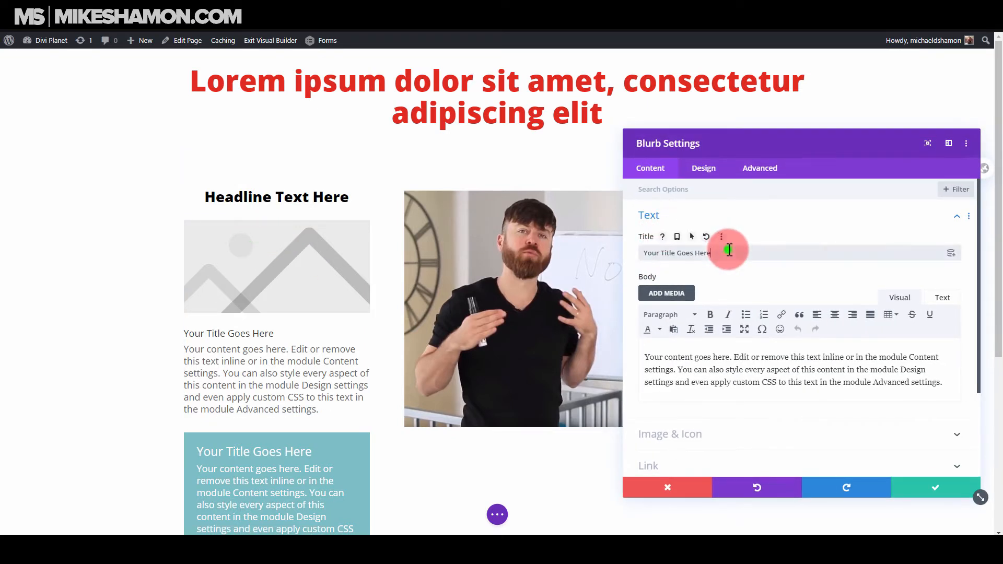
{"action": "key", "text": "ctrl+a"}
{"action": "left_click", "coordinate": [715, 378]}
{"action": "key", "text": "ctrl+a"}
{"action": "type", "text": "Duis aute irure dolor in reprehenderit in voluptate velit esse cillum dolore eu fugiat nulla pariatur"}
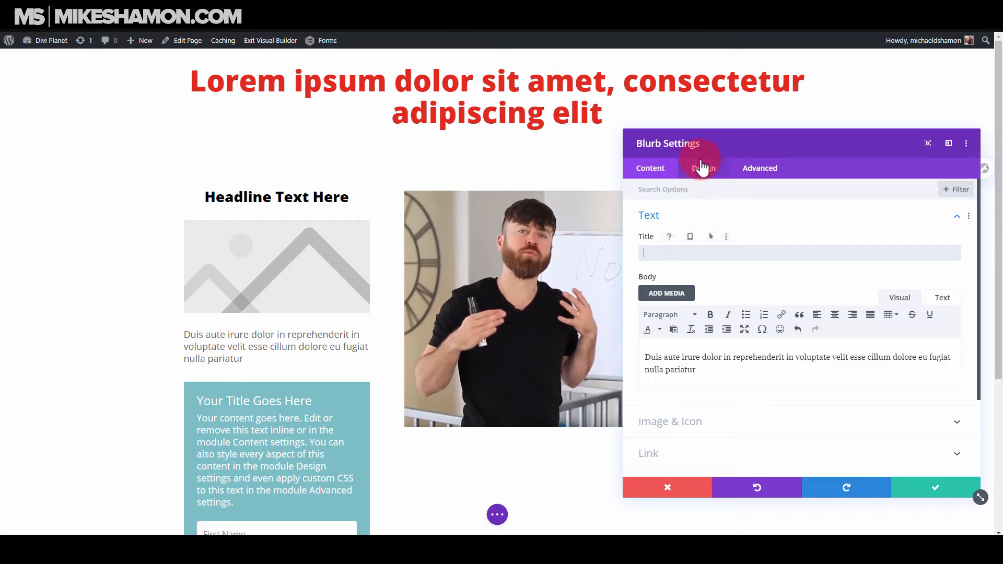
Replace the blurb's placeholder image with the checked-box icon.
{"action": "left_click", "coordinate": [669, 223]}
{"action": "left_click", "coordinate": [672, 253]}
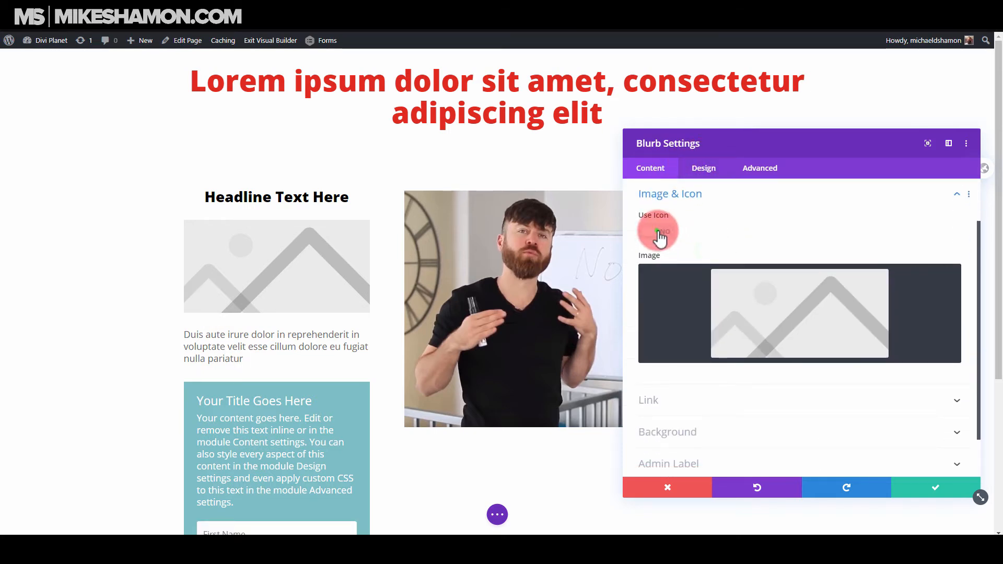
{"action": "left_click", "coordinate": [653, 230]}
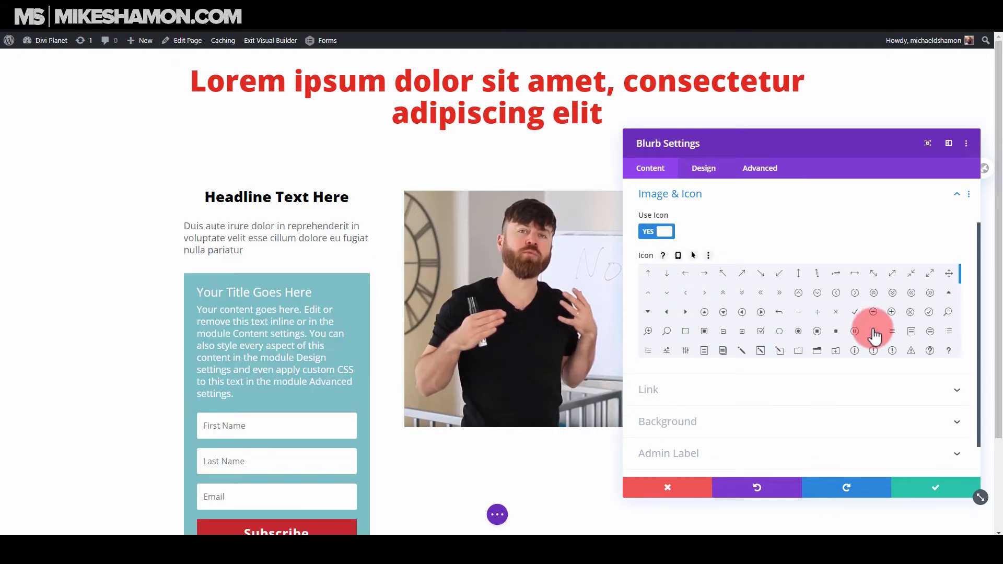
{"action": "left_click", "coordinate": [761, 332]}
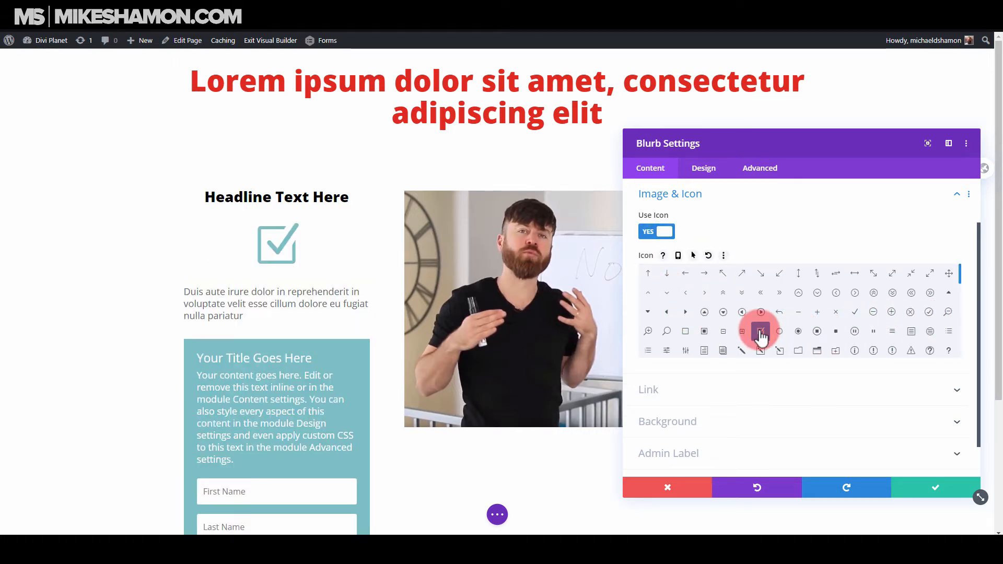
Color the blurb's checkmark icon green and set its placement to Left.
{"action": "left_click", "coordinate": [703, 167]}
{"action": "left_click", "coordinate": [717, 225]}
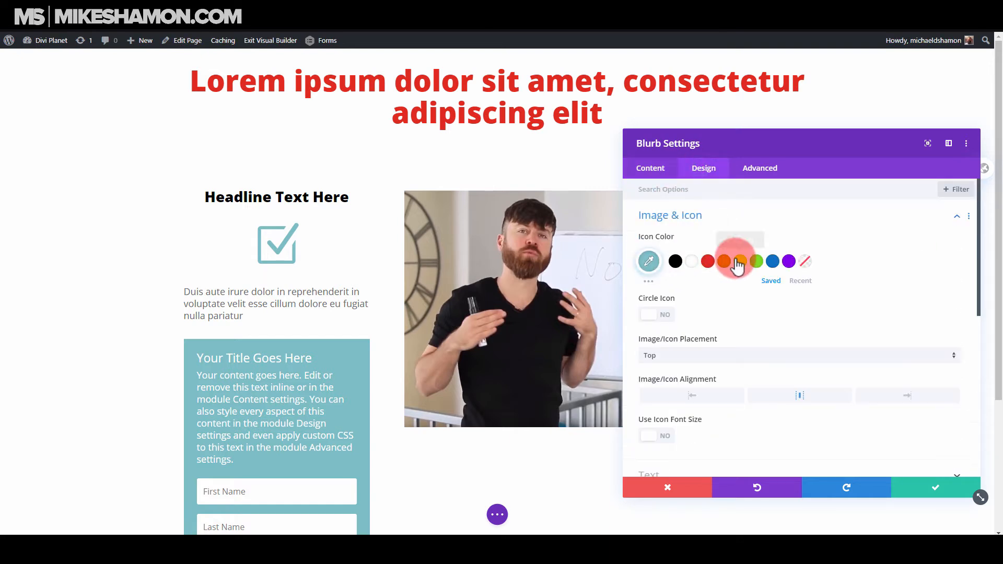
{"action": "left_click", "coordinate": [756, 261]}
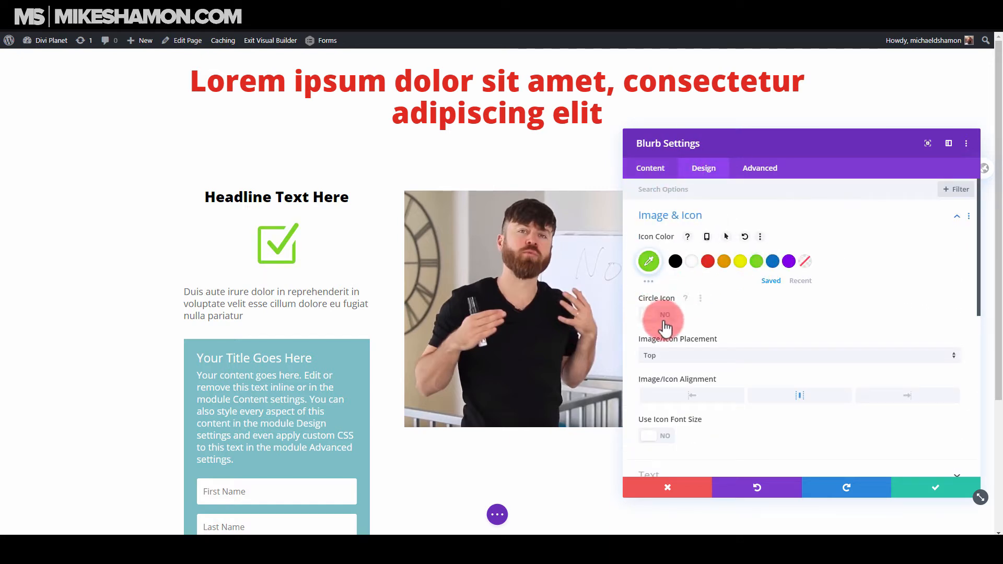
{"action": "left_click", "coordinate": [672, 355]}
{"action": "left_click", "coordinate": [763, 387]}
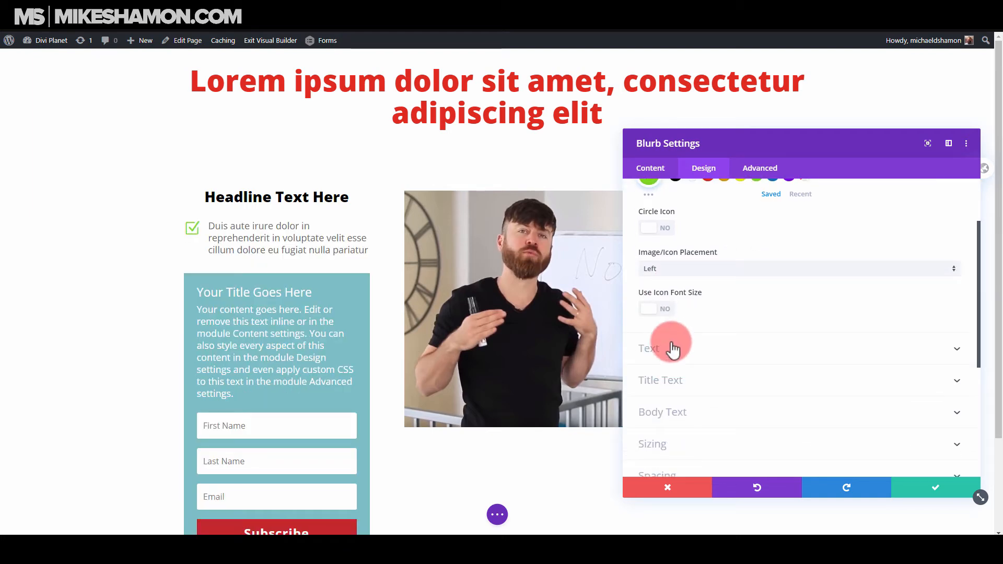
Enable a custom icon font size of 40px for the blurb and save its settings.
{"action": "left_click", "coordinate": [659, 310]}
{"action": "left_click_drag", "start_coordinate": [803, 352], "coordinate": [706, 355]}
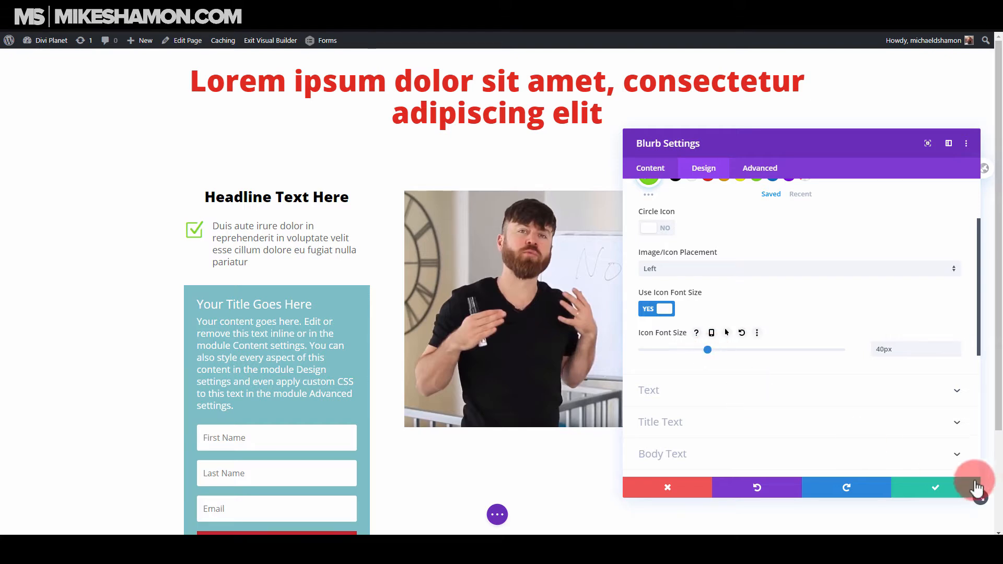
{"action": "left_click", "coordinate": [943, 485]}
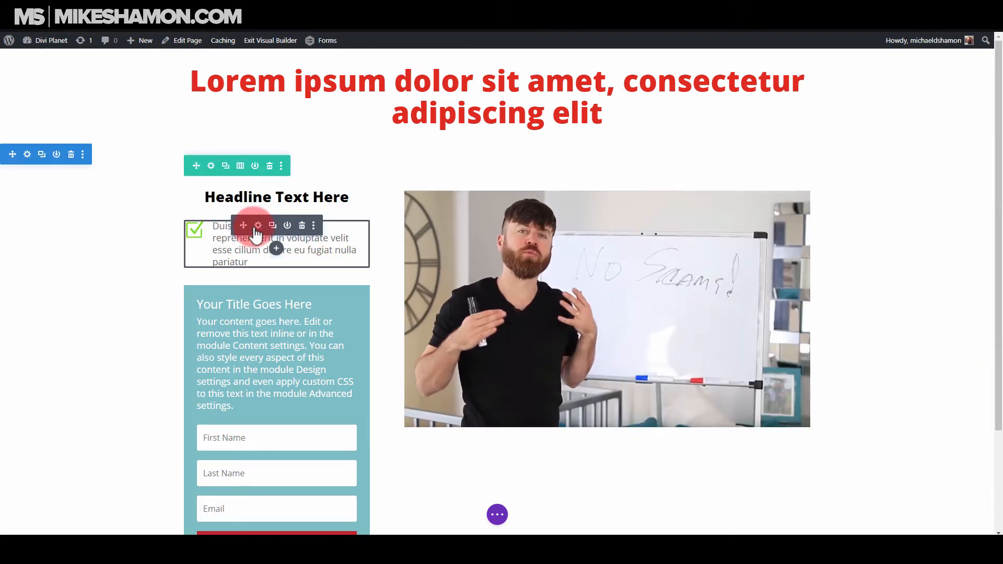
Color the blurb's body text black, set its body line height to 1.3em, and save the blurb settings.
{"action": "left_click", "coordinate": [214, 228]}
{"action": "left_click", "coordinate": [701, 165]}
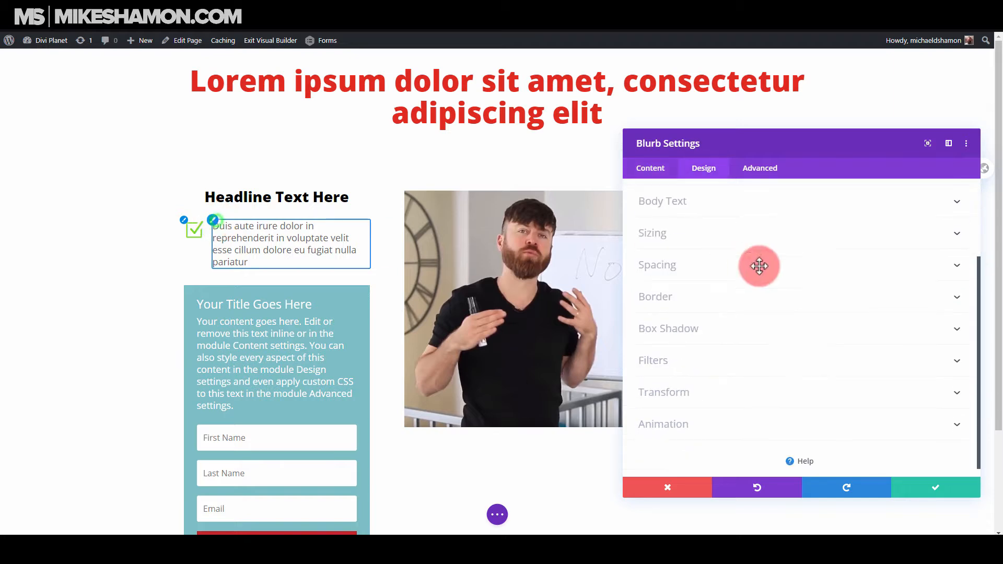
{"action": "left_click", "coordinate": [752, 265]}
{"action": "left_click", "coordinate": [676, 432]}
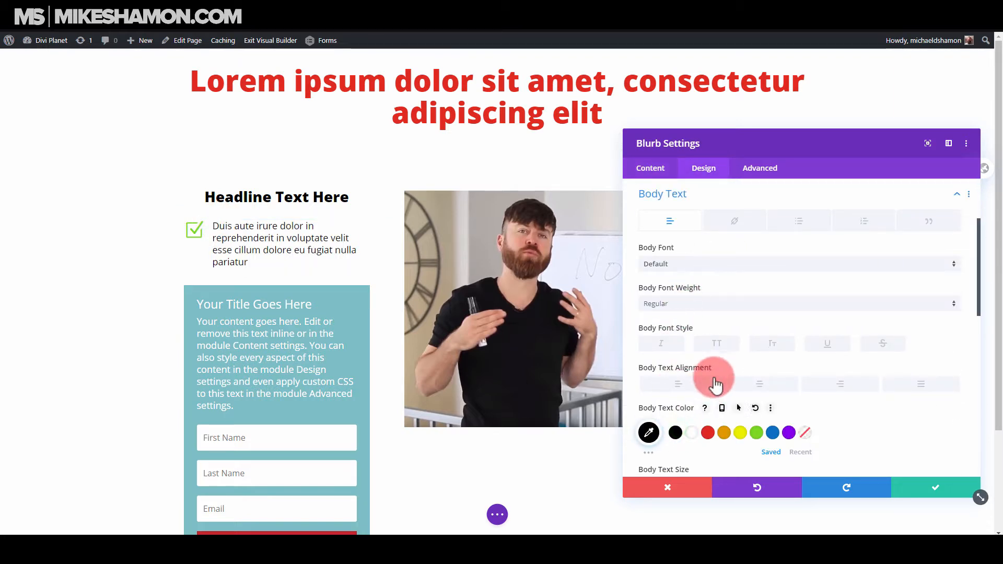
{"action": "scroll", "coordinate": [713, 388], "scroll_direction": "down", "scroll_amount": 3}
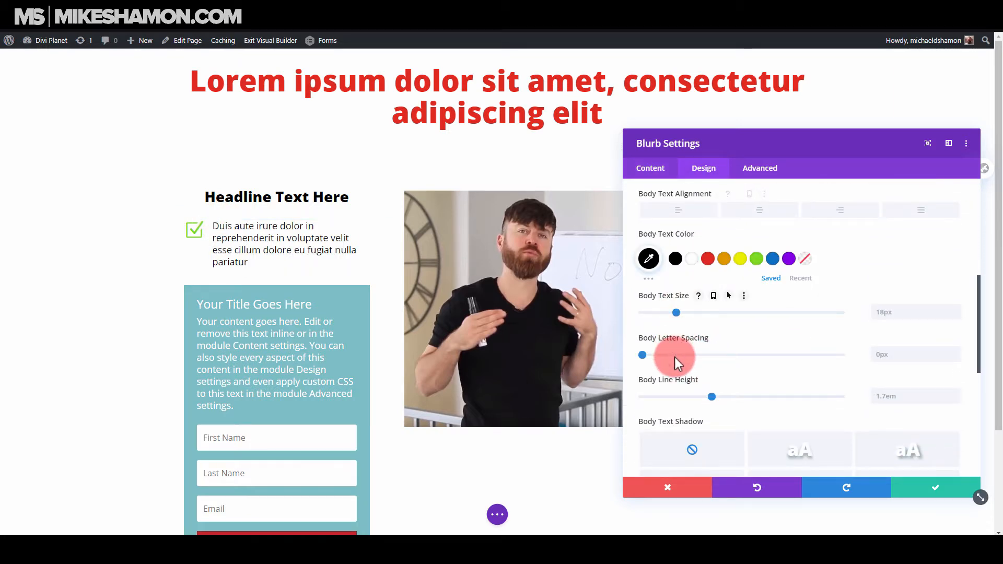
{"action": "left_click", "coordinate": [711, 397]}
{"action": "mouse_move", "coordinate": [678, 400]}
{"action": "left_mouse_down"}
{"action": "mouse_move", "coordinate": [657, 396]}
{"action": "mouse_move", "coordinate": [673, 398]}
{"action": "left_mouse_up"}
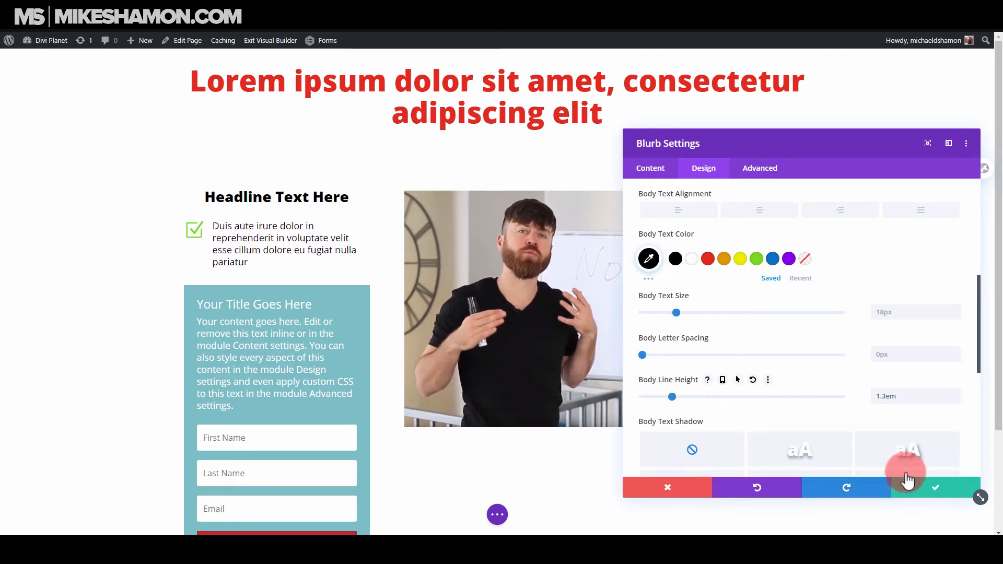
{"action": "left_click", "coordinate": [938, 487]}
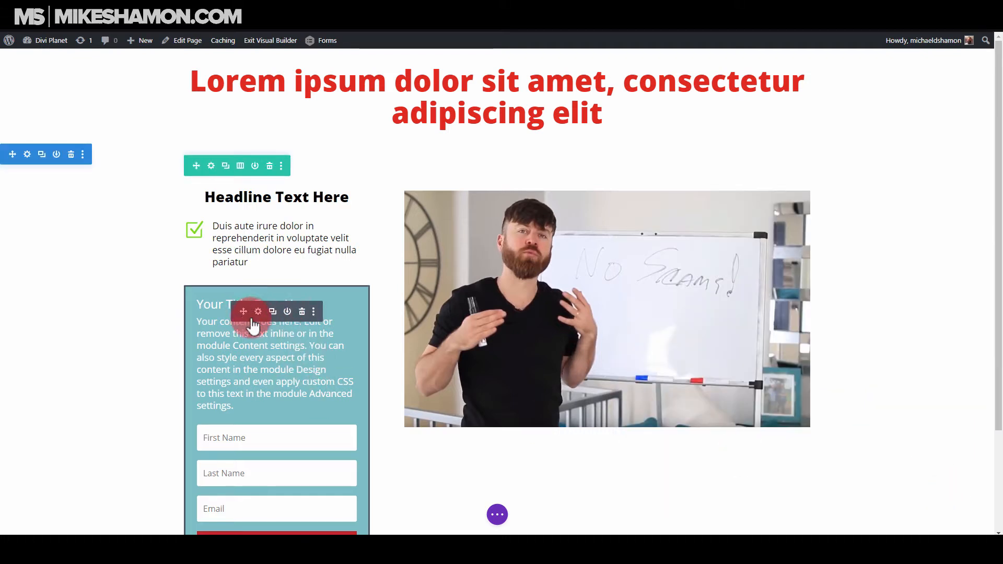
Clear the placeholder title and body text from the email opt-in module.
{"action": "left_click", "coordinate": [258, 311]}
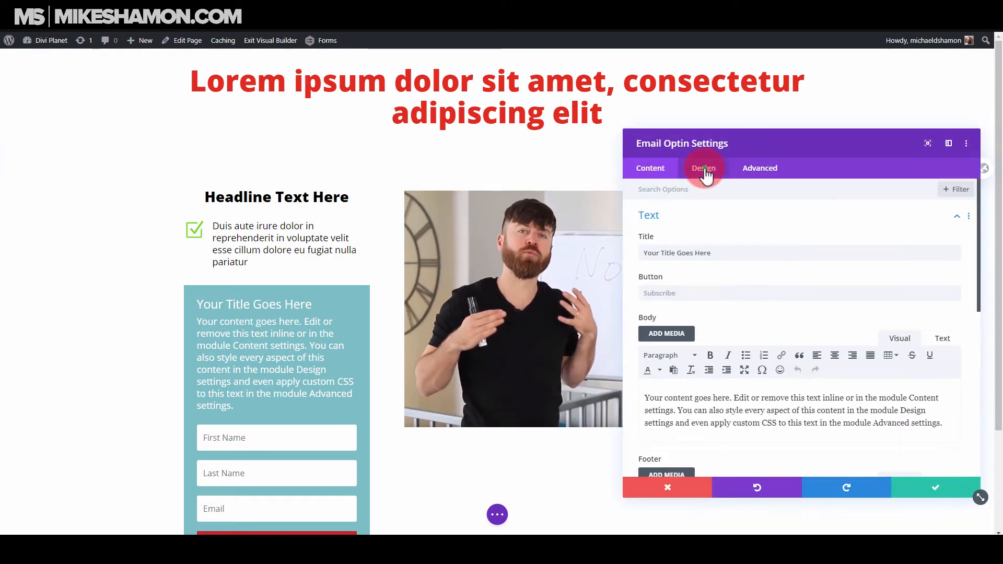
{"action": "left_click", "coordinate": [704, 167]}
{"action": "left_click", "coordinate": [657, 172]}
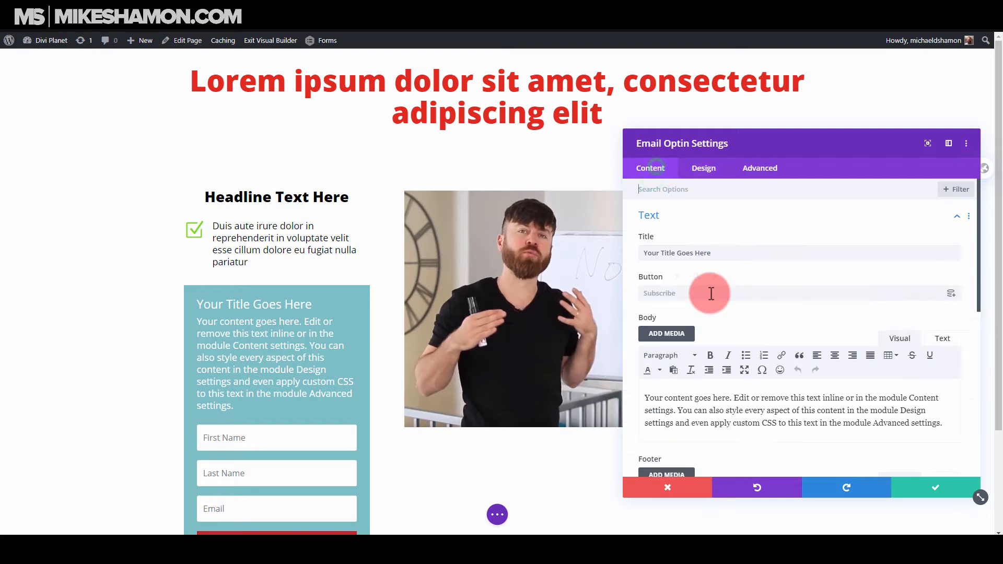
{"action": "scroll", "coordinate": [713, 282], "scroll_direction": "down", "scroll_amount": 2}
{"action": "scroll", "coordinate": [726, 251], "scroll_direction": "up", "scroll_amount": 2}
{"action": "left_click", "coordinate": [733, 252]}
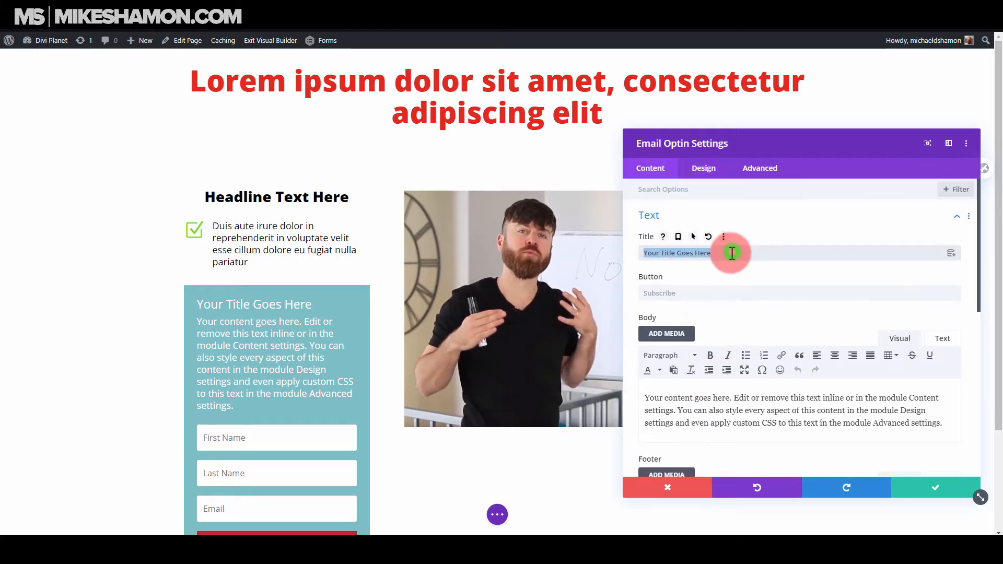
{"action": "key", "text": "BackSpace"}
{"action": "triple_click", "coordinate": [754, 423]}
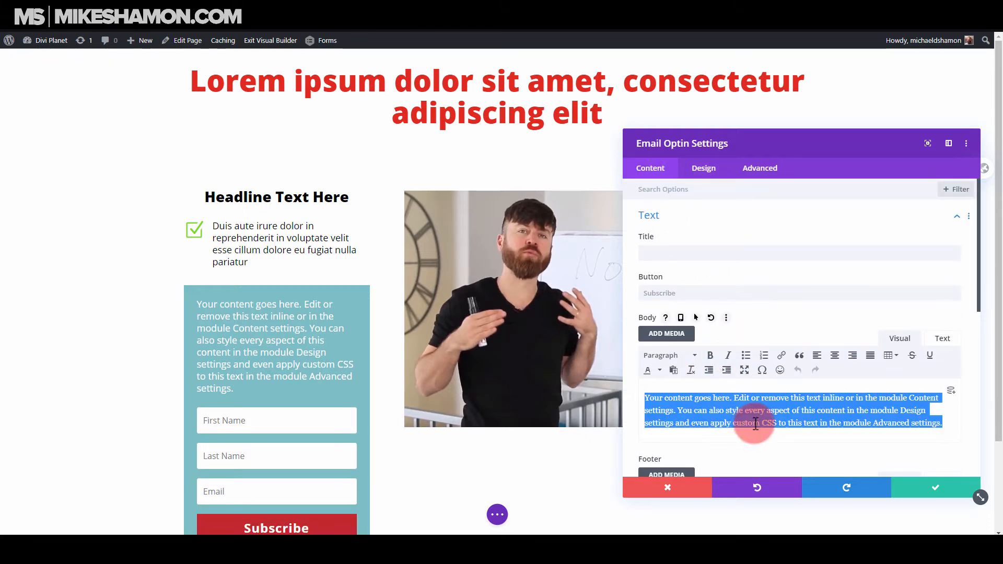
{"action": "key", "text": "BackSpace"}
{"action": "left_click", "coordinate": [663, 163]}
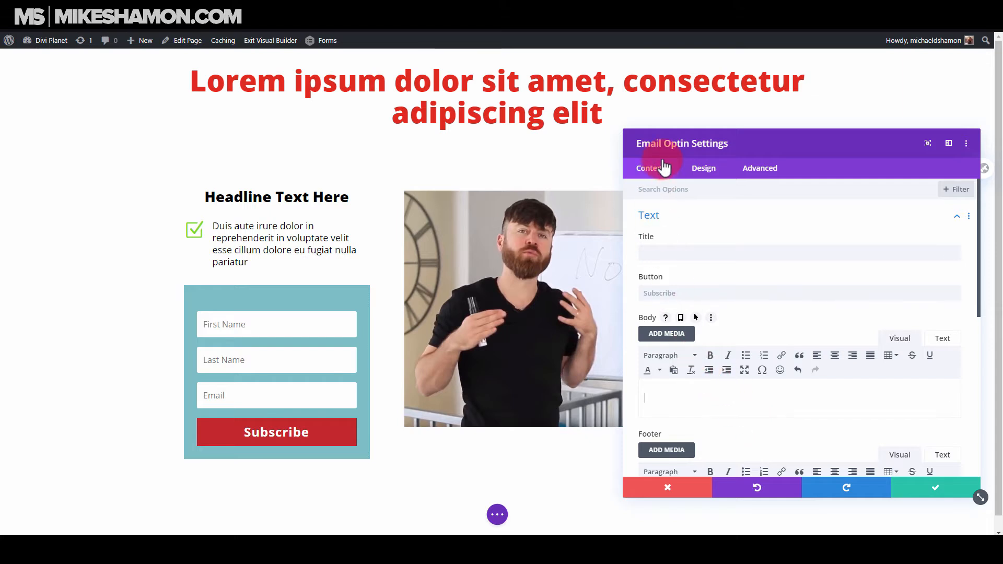
Set the opt-in layout to Body On Bottom, Form On Top and turn off fullwidth for the first and last name fields.
{"action": "left_click", "coordinate": [703, 169]}
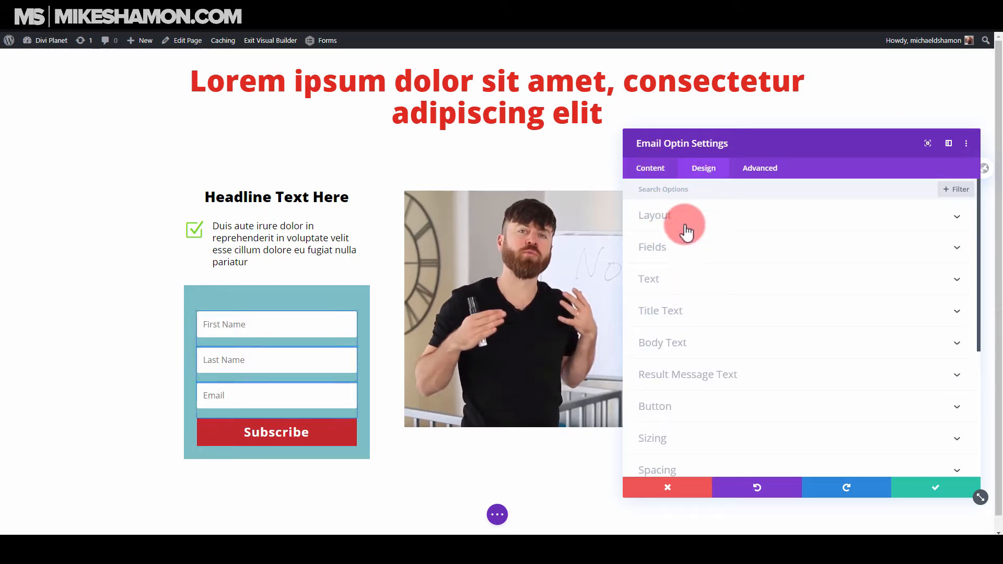
{"action": "left_click", "coordinate": [679, 250]}
{"action": "left_click", "coordinate": [674, 217]}
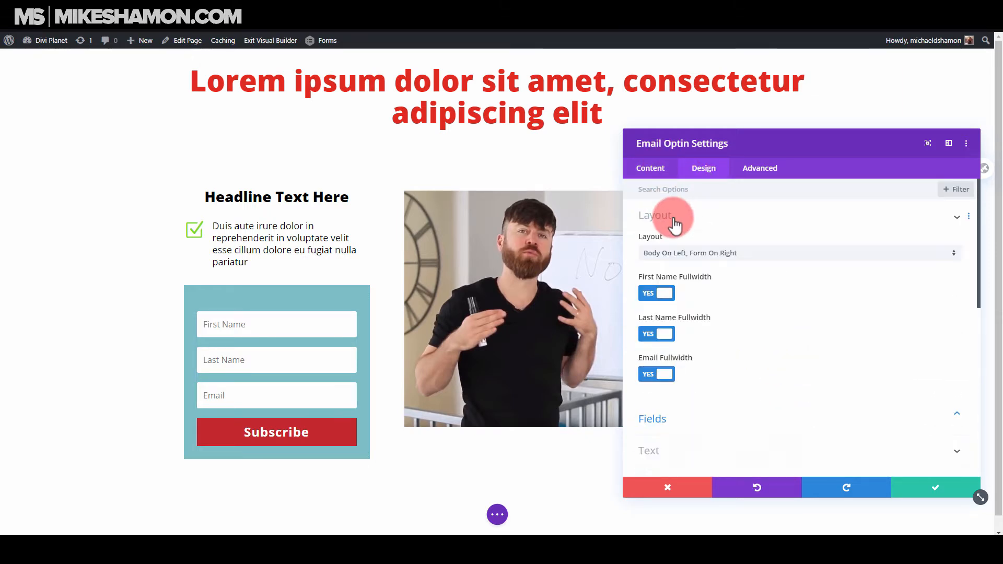
{"action": "left_click", "coordinate": [698, 254]}
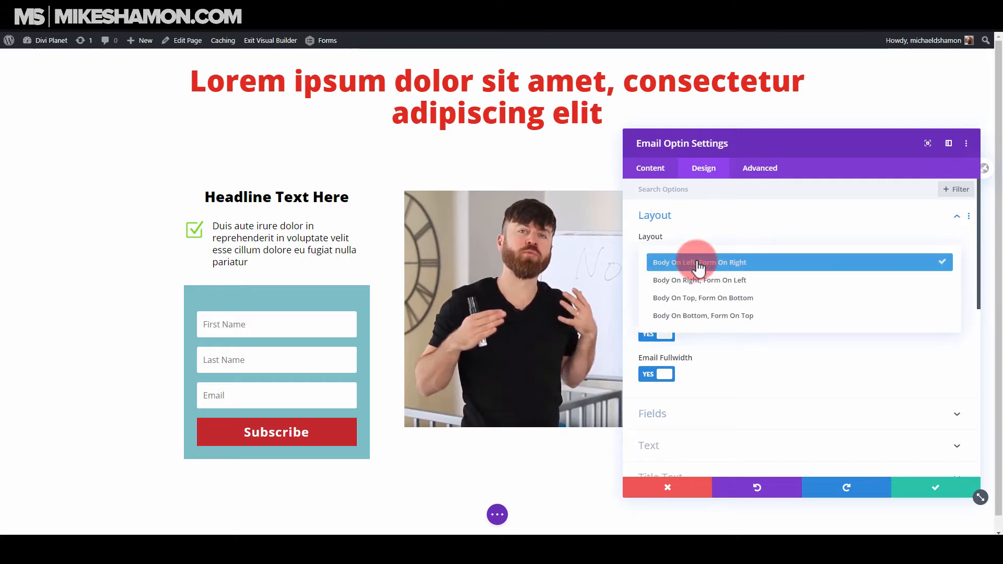
{"action": "left_click", "coordinate": [707, 317]}
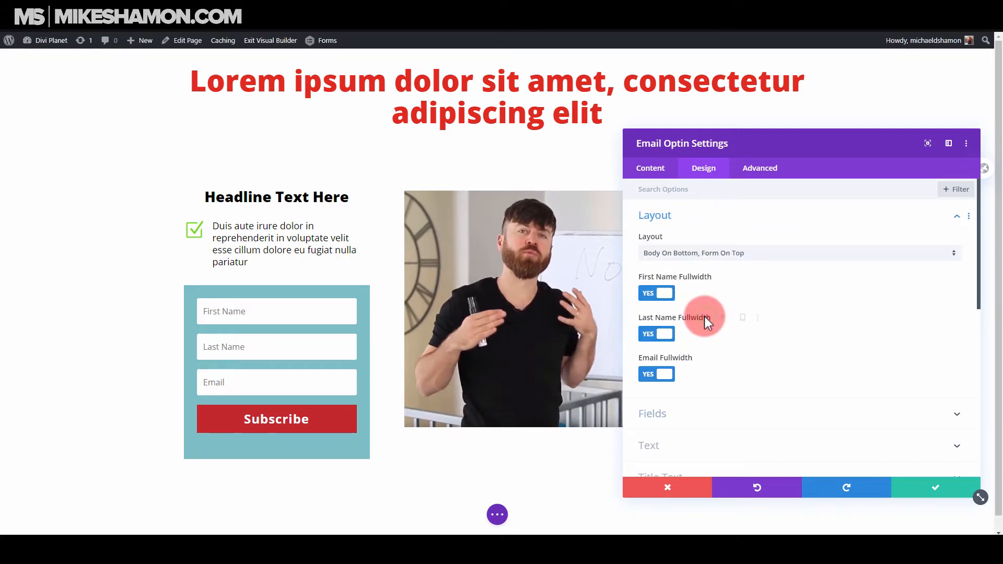
{"action": "left_click", "coordinate": [671, 333]}
{"action": "left_click", "coordinate": [669, 337]}
{"action": "left_click", "coordinate": [667, 294]}
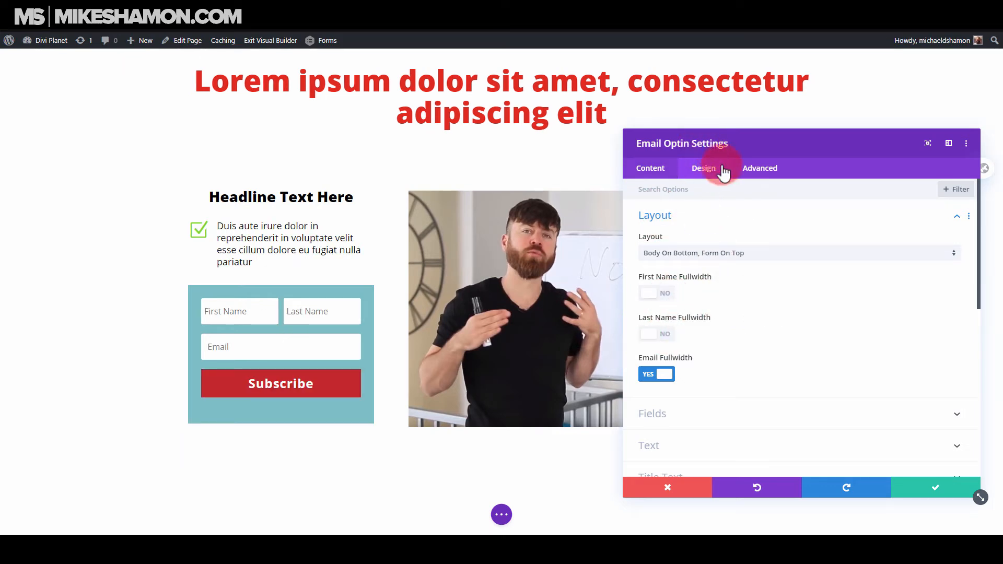
Hide the last name and first name fields in the opt-in form.
{"action": "left_click", "coordinate": [651, 175]}
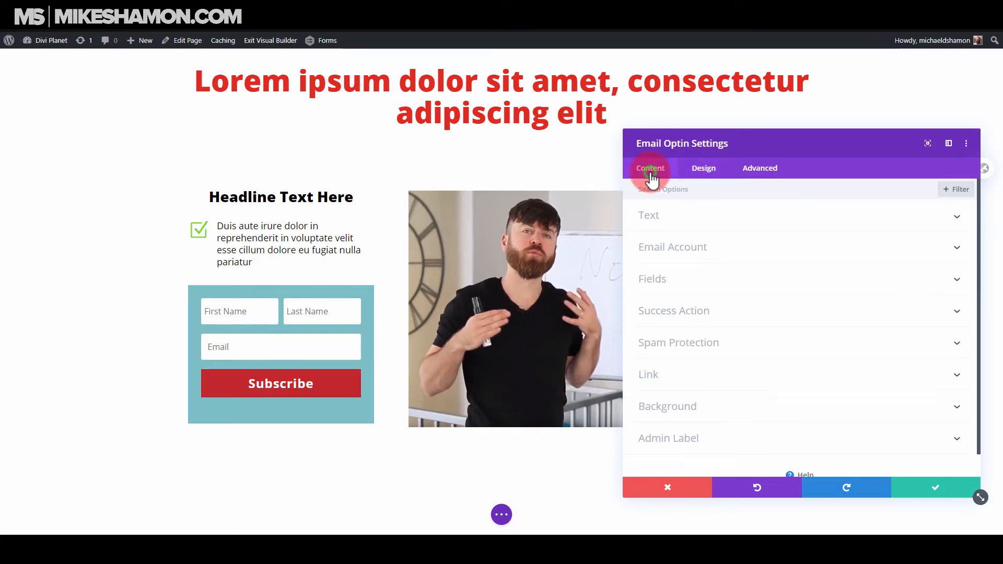
{"action": "left_click", "coordinate": [694, 276]}
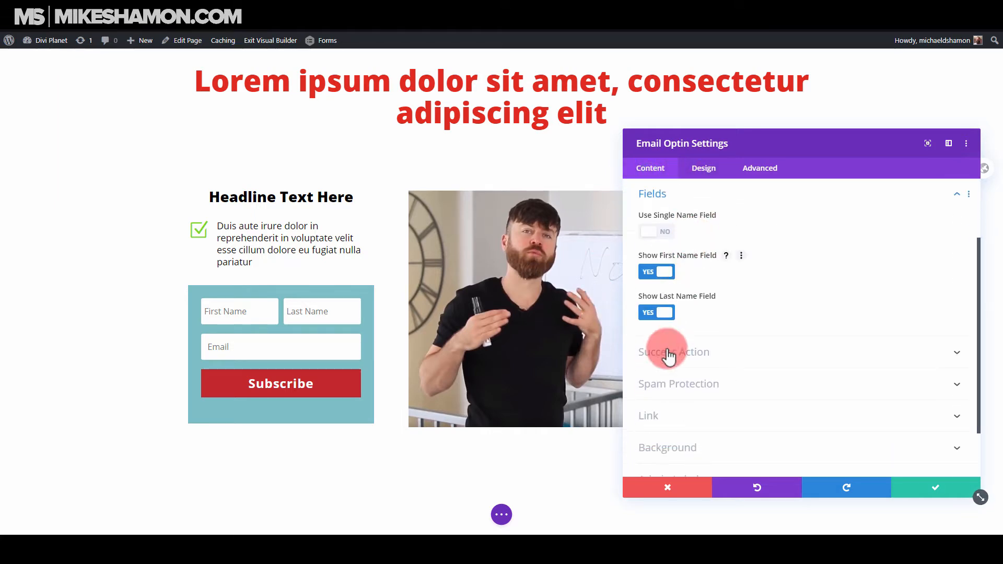
{"action": "left_click", "coordinate": [667, 313]}
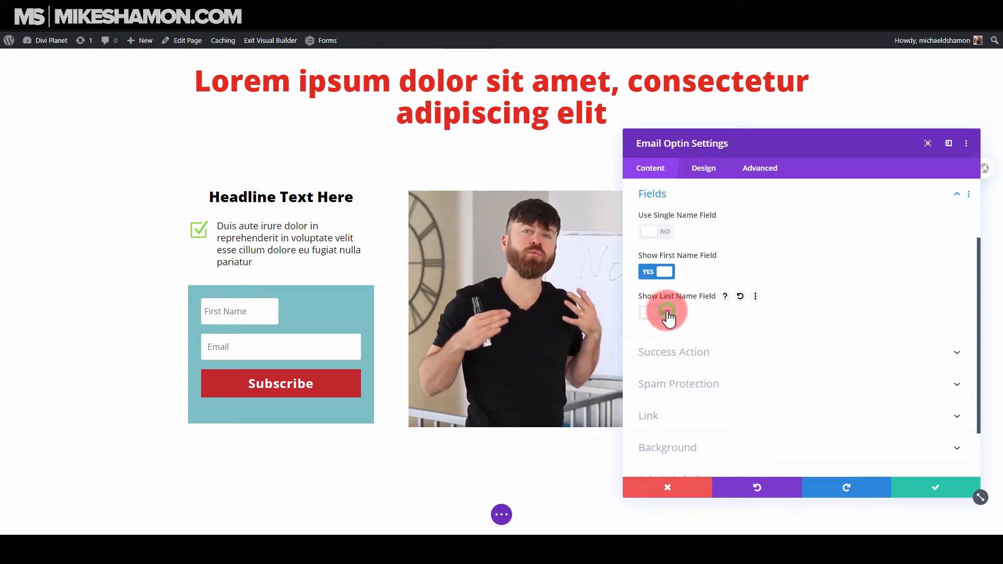
{"action": "left_click", "coordinate": [666, 274]}
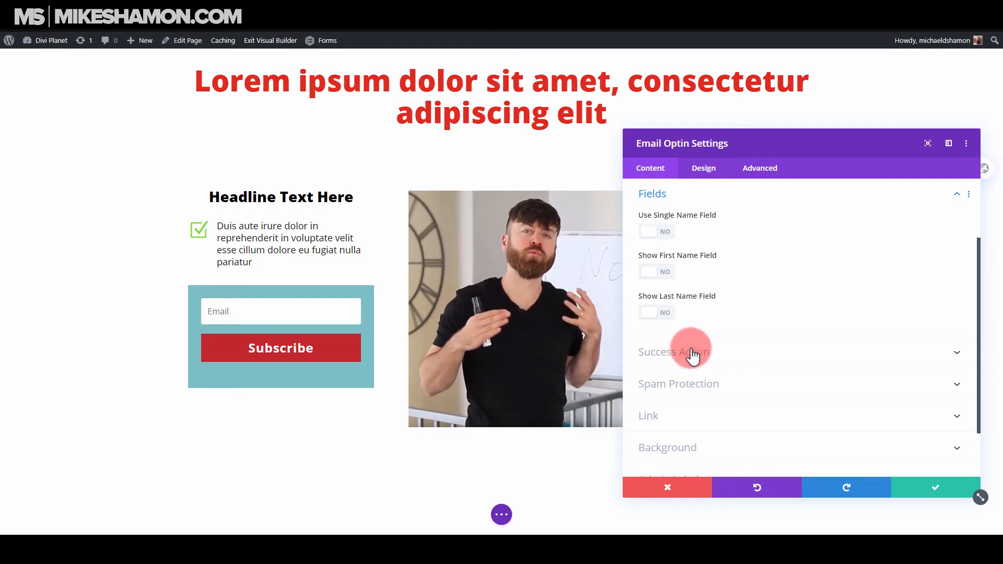
Remove the teal background color from the email opt-in module.
{"action": "scroll", "coordinate": [665, 329], "scroll_direction": "up", "scroll_amount": 3}
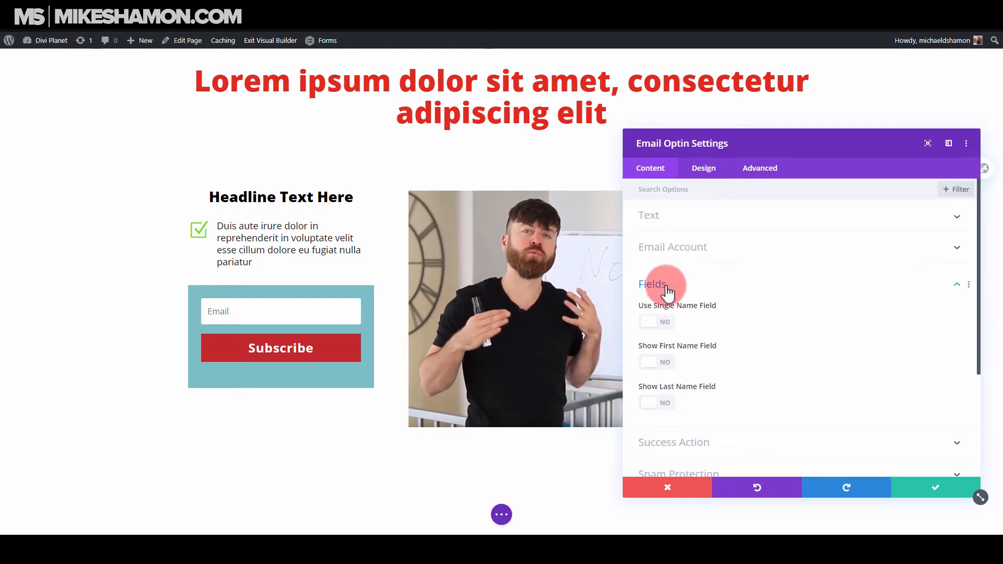
{"action": "left_click", "coordinate": [711, 273]}
{"action": "left_click", "coordinate": [697, 408]}
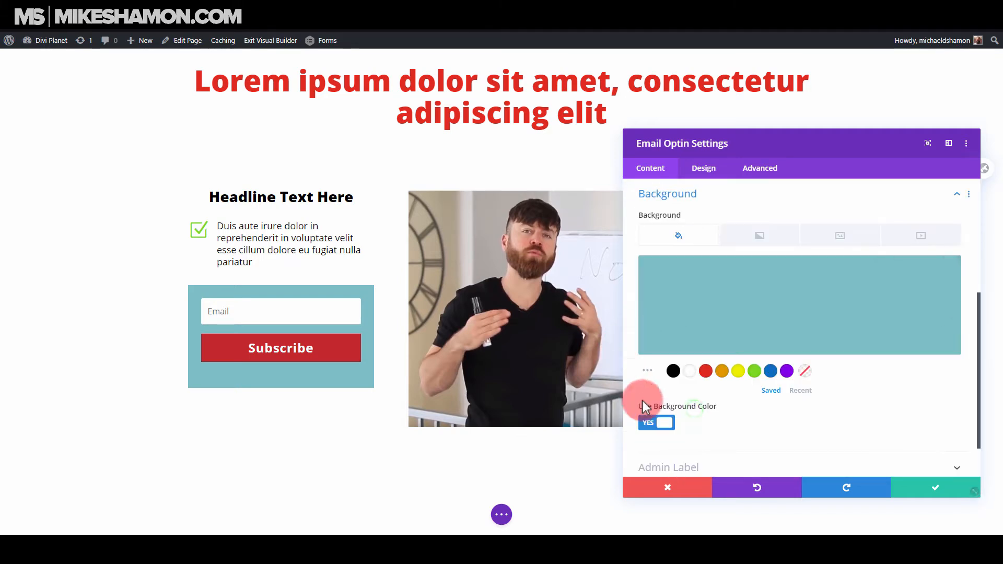
{"action": "left_click", "coordinate": [940, 268]}
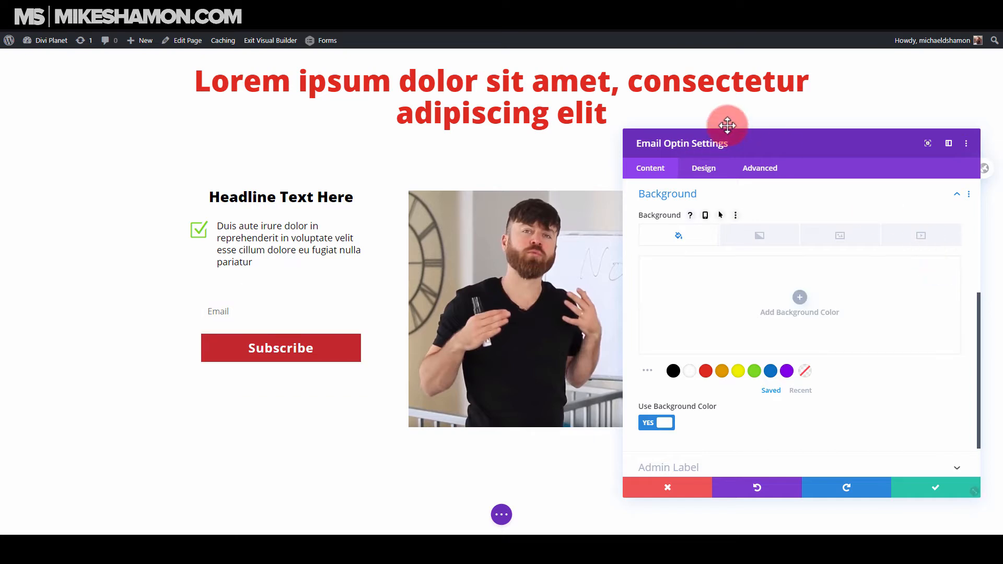
Give the opt-in form fields a solid border with a width of 1px.
{"action": "left_click", "coordinate": [704, 168]}
{"action": "left_click", "coordinate": [673, 245]}
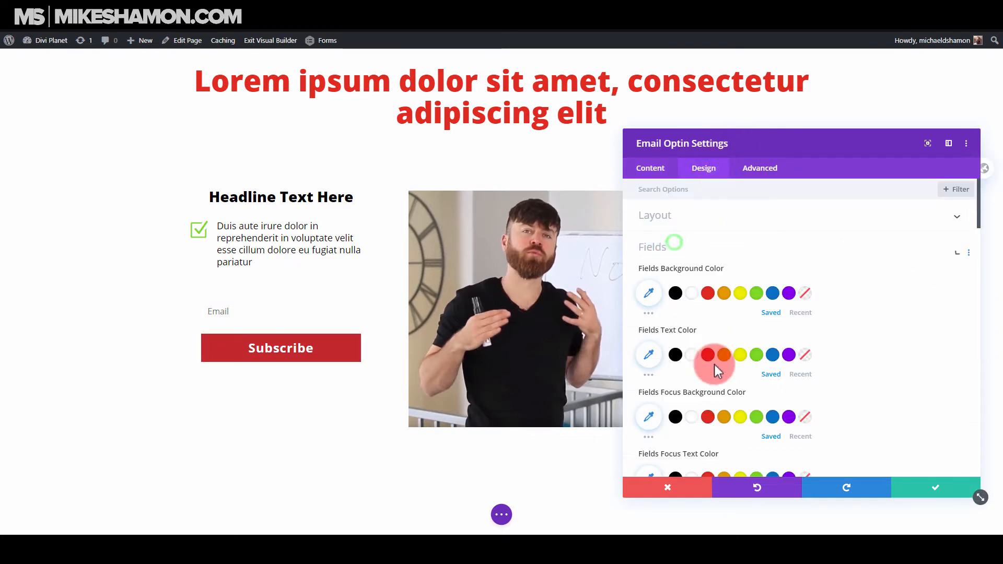
{"action": "scroll", "coordinate": [714, 365], "scroll_direction": "down", "scroll_amount": 6}
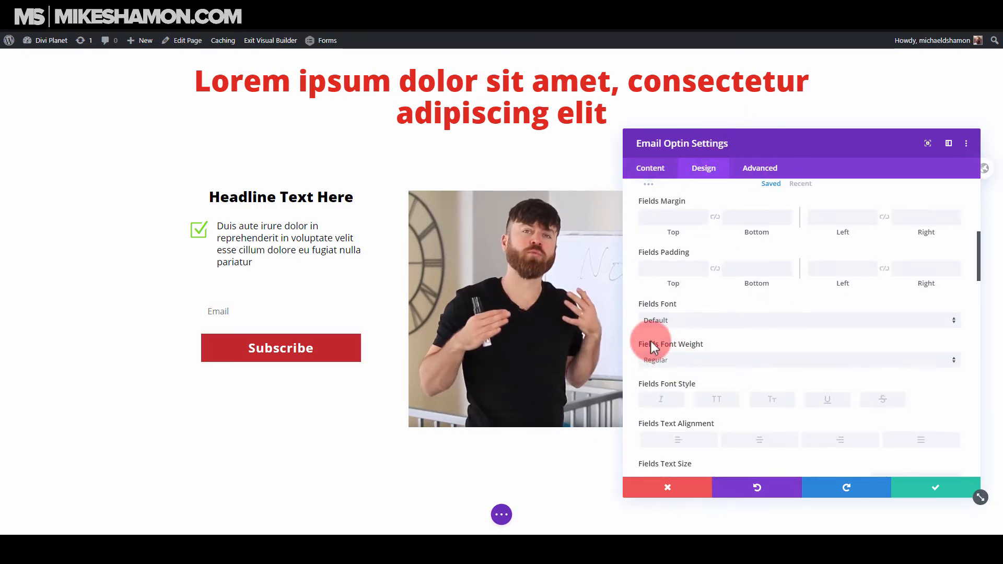
{"action": "scroll", "coordinate": [651, 343], "scroll_direction": "down", "scroll_amount": 4}
{"action": "scroll", "coordinate": [651, 344], "scroll_direction": "down", "scroll_amount": 4}
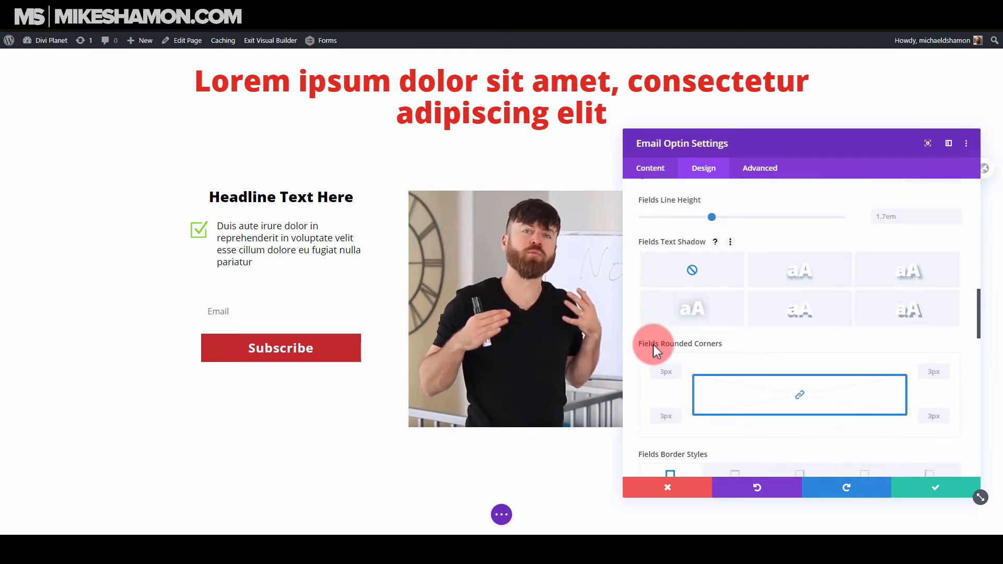
{"action": "scroll", "coordinate": [653, 342], "scroll_direction": "down", "scroll_amount": 4}
{"action": "scroll", "coordinate": [656, 374], "scroll_direction": "down", "scroll_amount": 2}
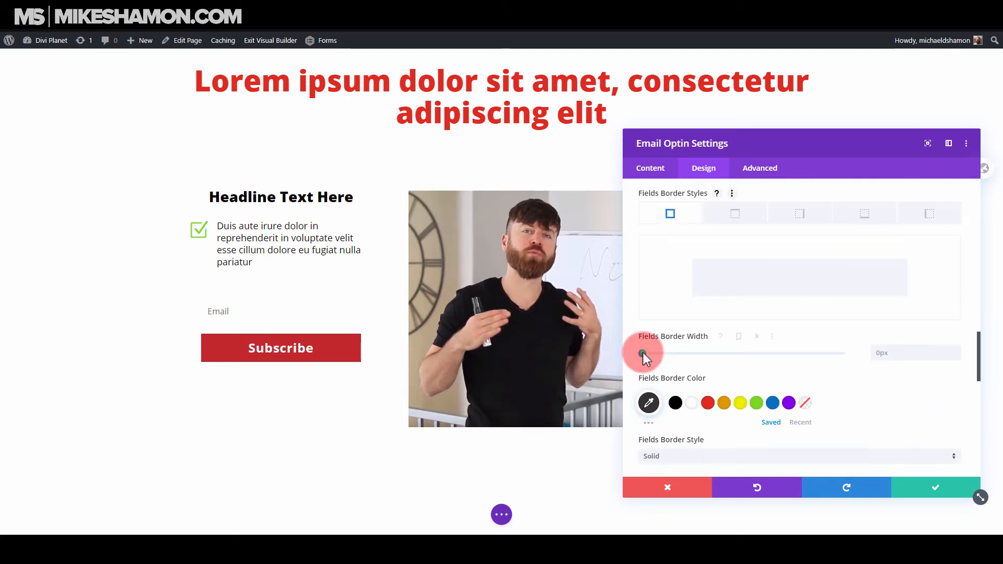
{"action": "left_click_drag", "start_coordinate": [643, 352], "coordinate": [646, 353]}
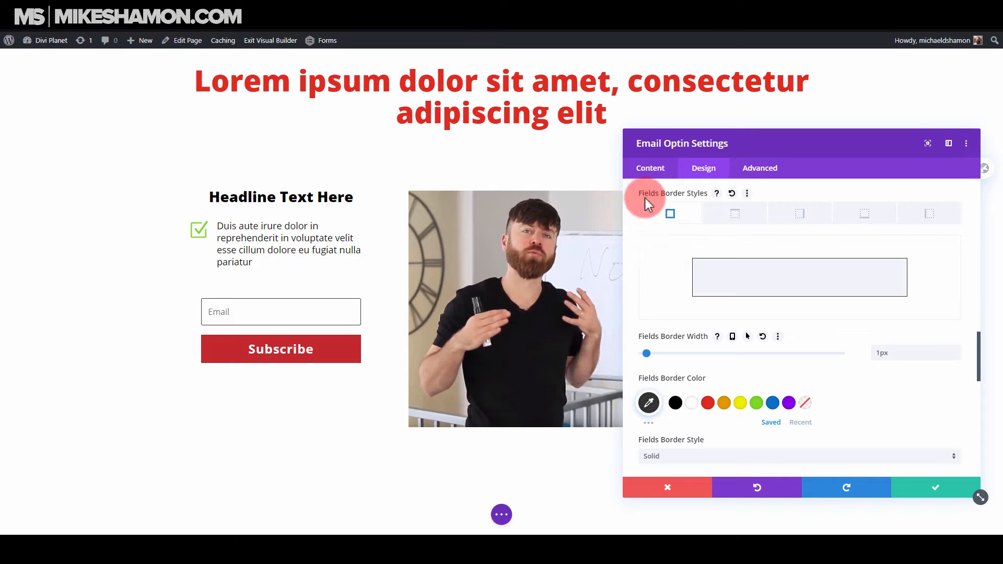
Enable the single name field for the opt-in form and save the module's settings.
{"action": "left_click", "coordinate": [651, 168]}
{"action": "left_click", "coordinate": [692, 250]}
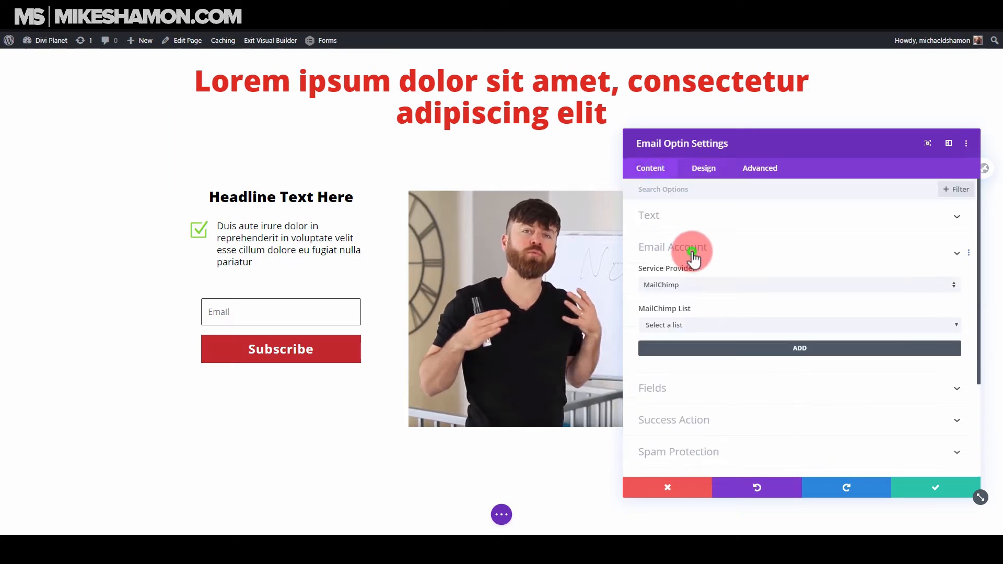
{"action": "left_click", "coordinate": [692, 200]}
{"action": "left_click", "coordinate": [687, 286]}
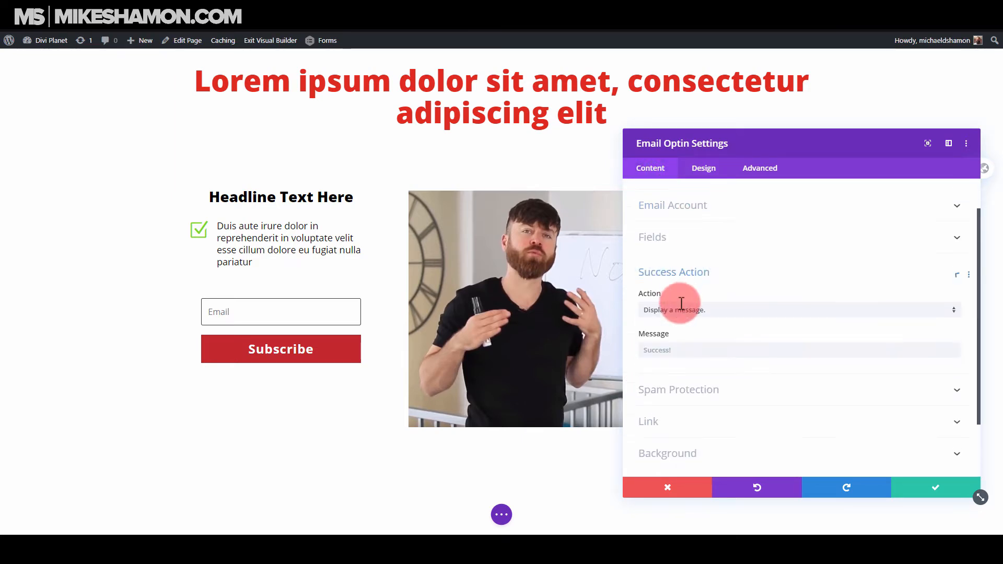
{"action": "left_click", "coordinate": [678, 212]}
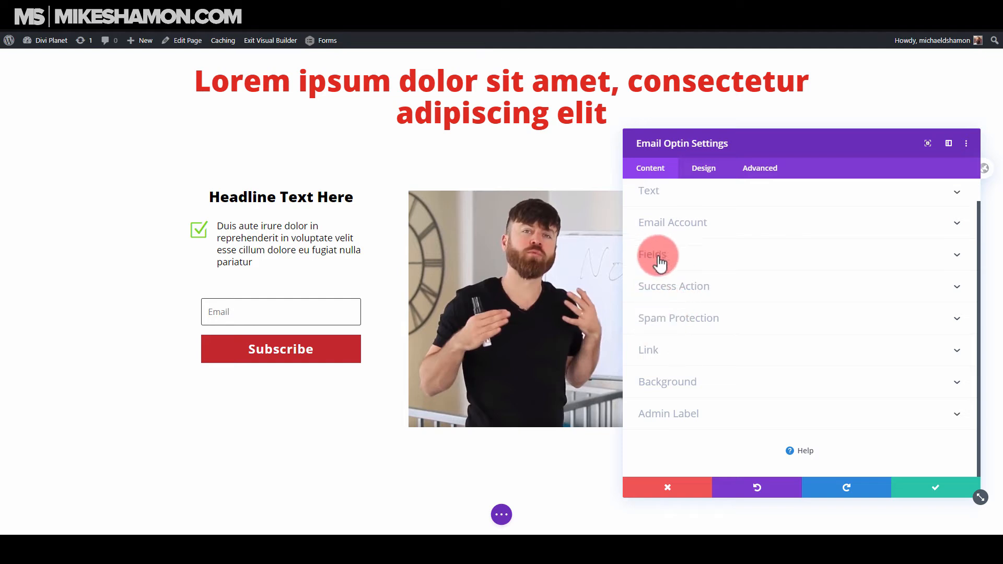
{"action": "left_click", "coordinate": [680, 261]}
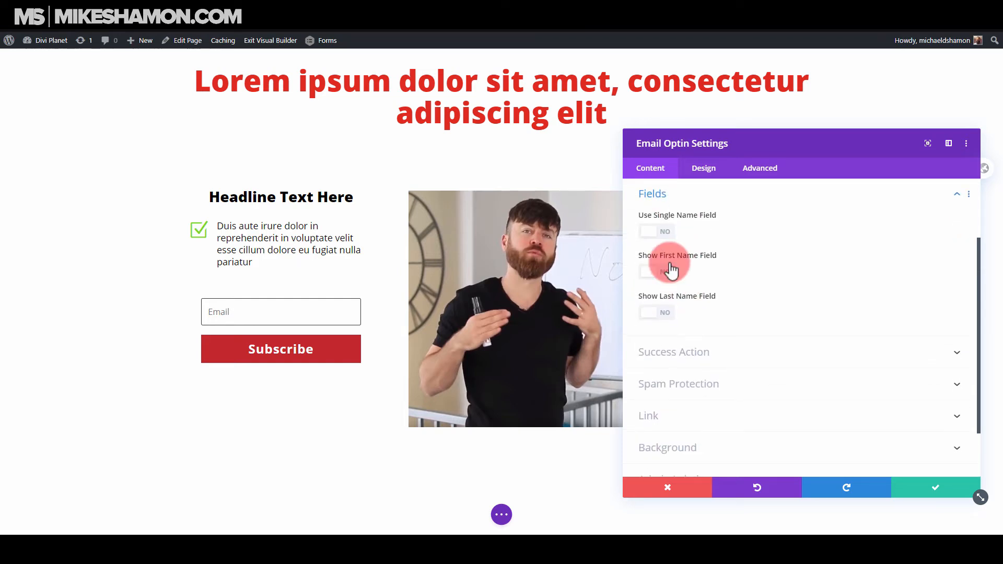
{"action": "left_click", "coordinate": [662, 232]}
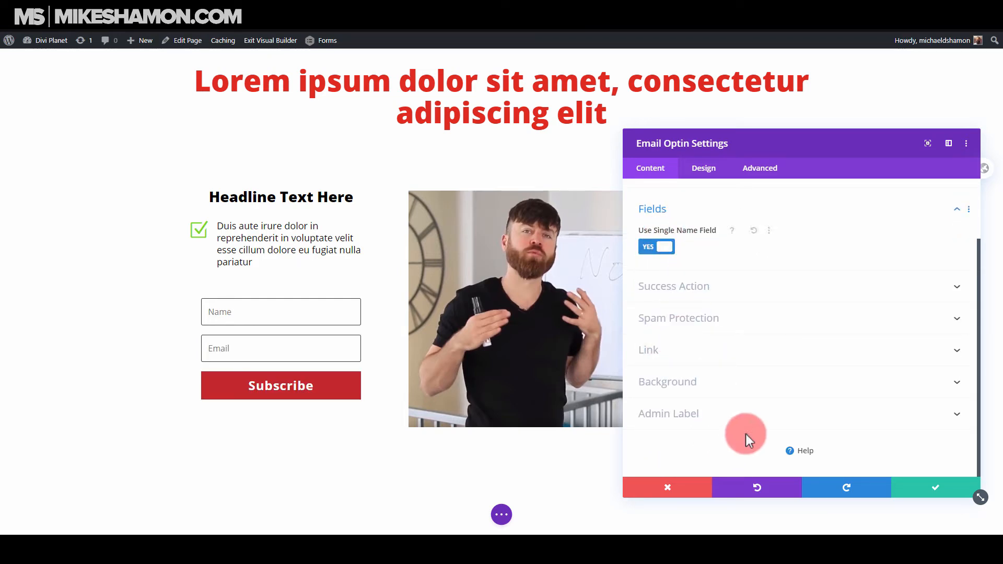
{"action": "left_click", "coordinate": [914, 483]}
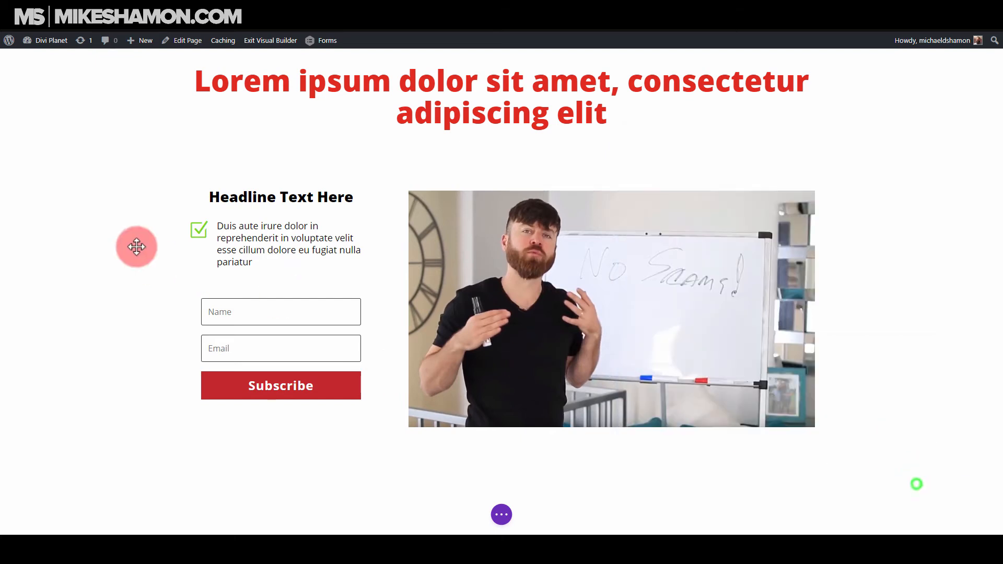
Set the checkmark blurb's top and bottom margins to 0px as linked values.
{"action": "left_click", "coordinate": [263, 225]}
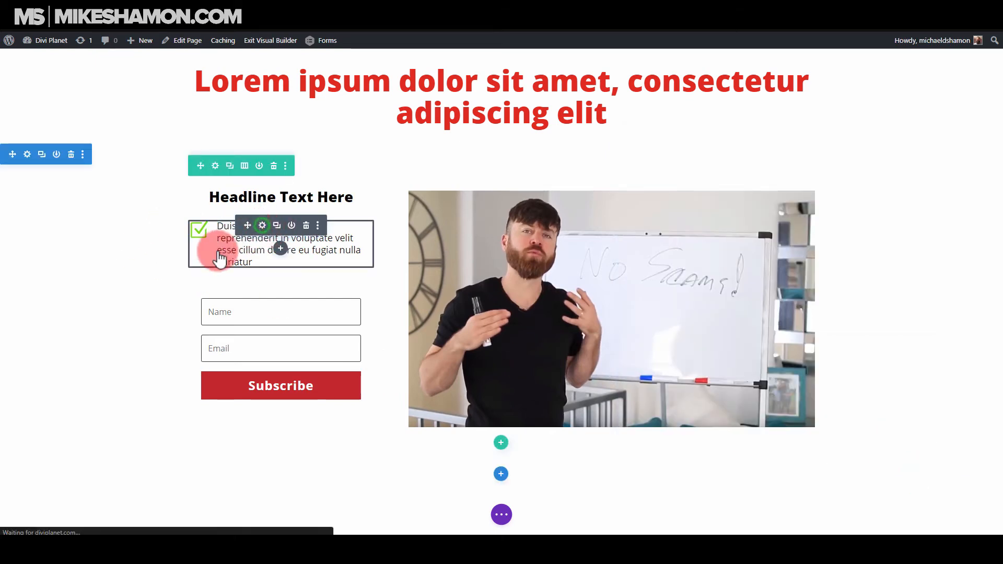
{"action": "left_click", "coordinate": [704, 168]}
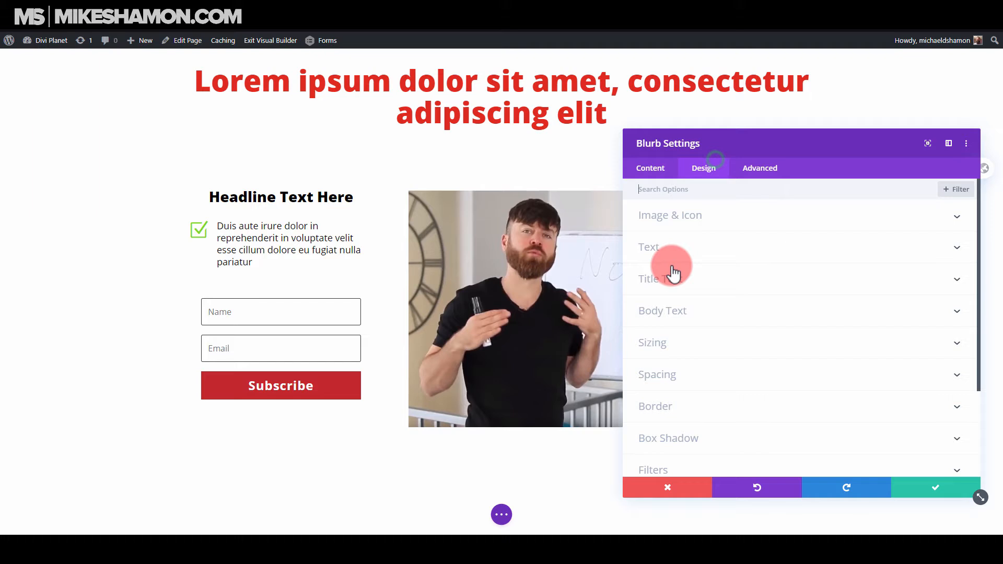
{"action": "left_click", "coordinate": [682, 347]}
{"action": "left_click", "coordinate": [688, 188]}
{"action": "left_click", "coordinate": [689, 255]}
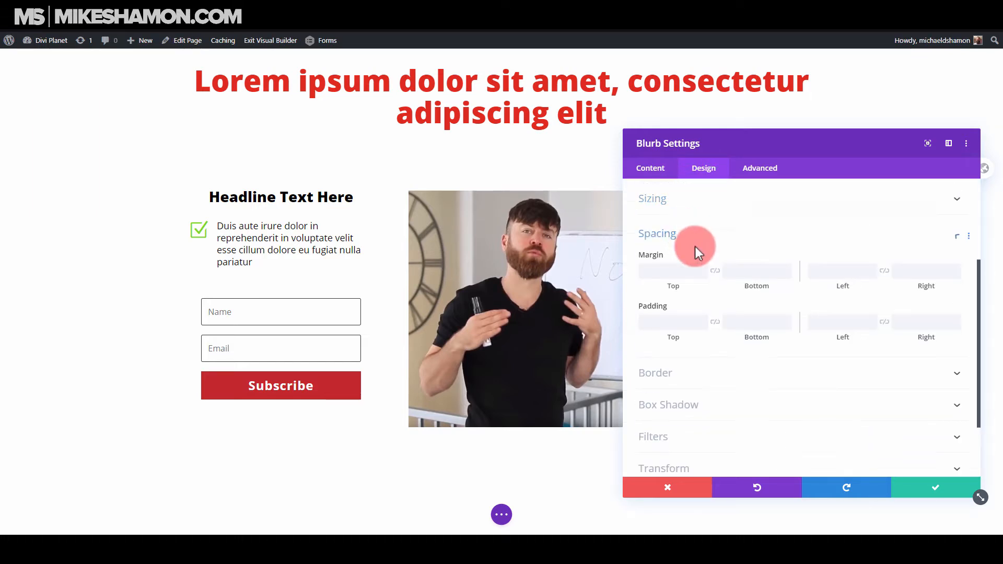
{"action": "type", "text": "0"}
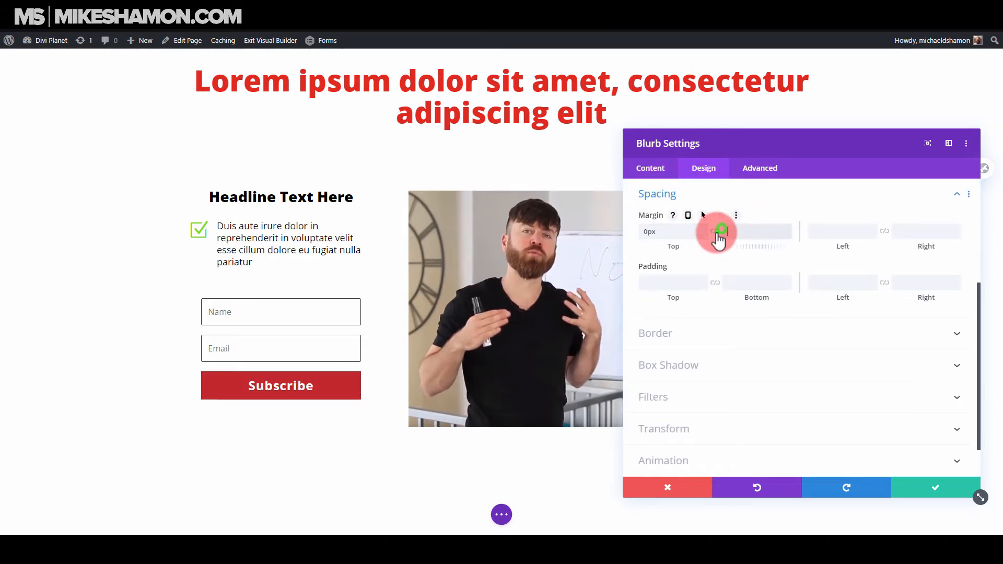
{"action": "left_click", "coordinate": [715, 231]}
Set the blurb's top and bottom padding to 8px as linked values and save the module.
{"action": "left_click", "coordinate": [686, 281]}
{"action": "type", "text": "0"}
{"action": "left_click", "coordinate": [667, 287]}
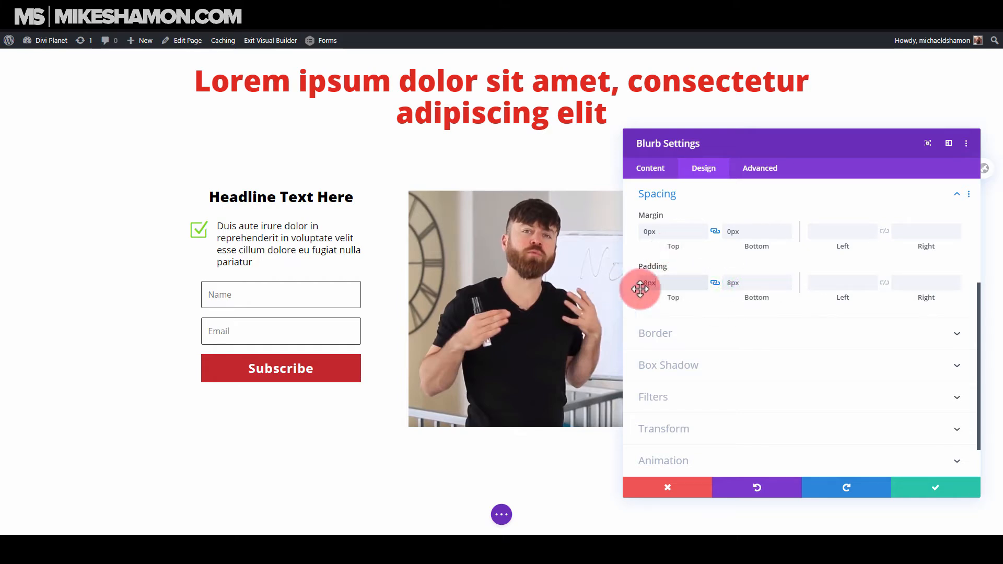
{"action": "left_click", "coordinate": [663, 283]}
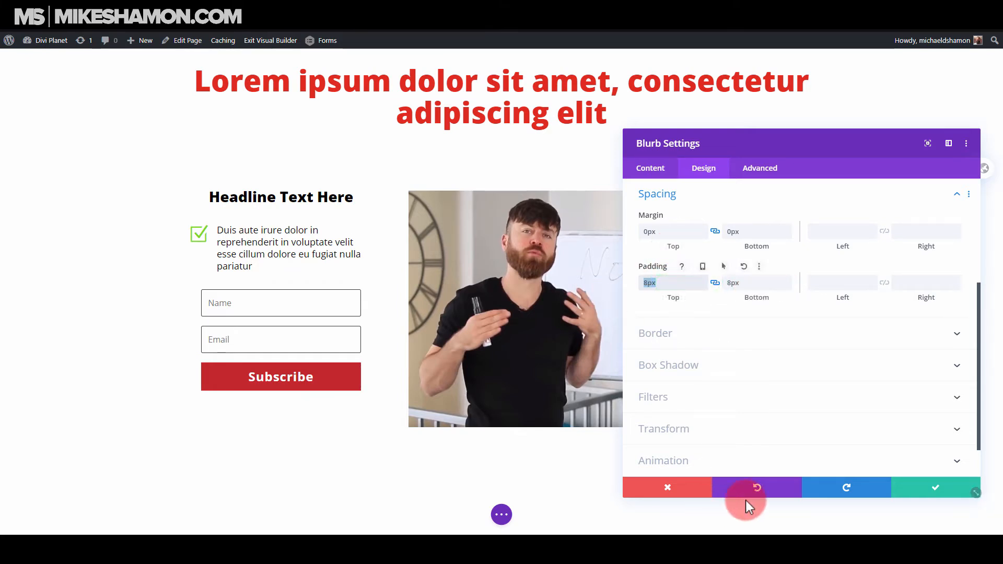
{"action": "left_click", "coordinate": [909, 484]}
Duplicate the checkmark blurb twice to make a stack of three above the opt-in form.
{"action": "left_click", "coordinate": [277, 226]}
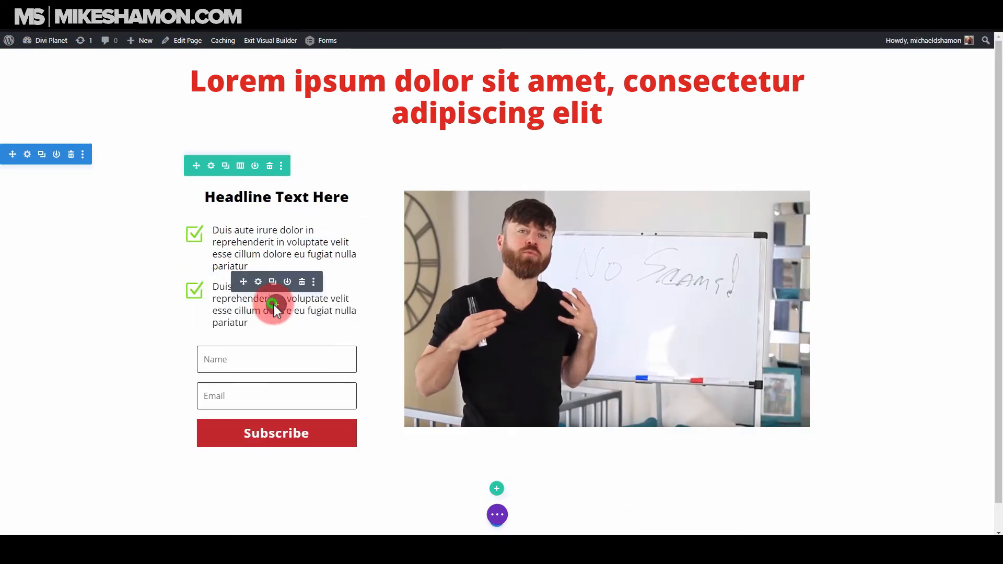
{"action": "left_click", "coordinate": [275, 307]}
{"action": "left_click", "coordinate": [367, 76]}
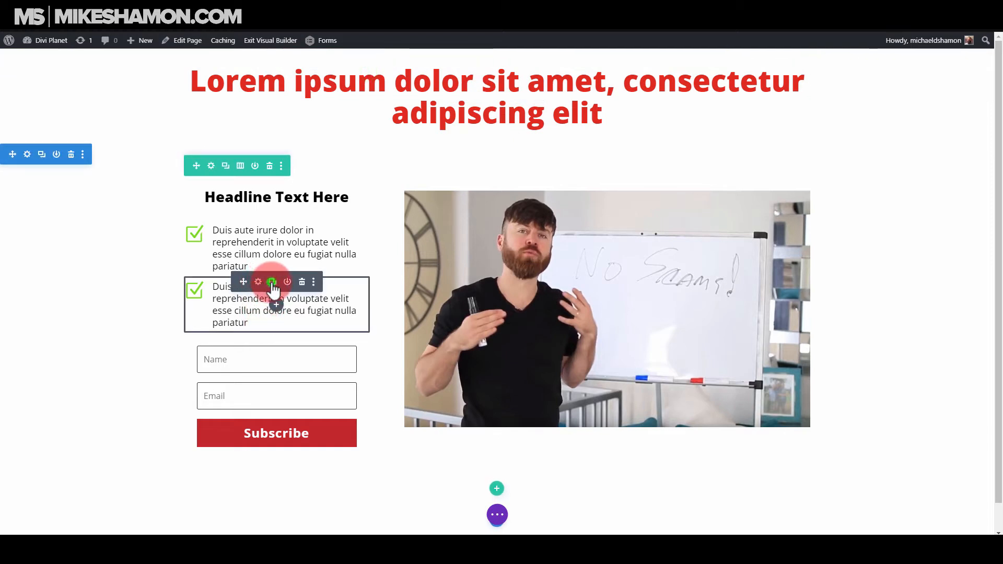
{"action": "left_click", "coordinate": [272, 283]}
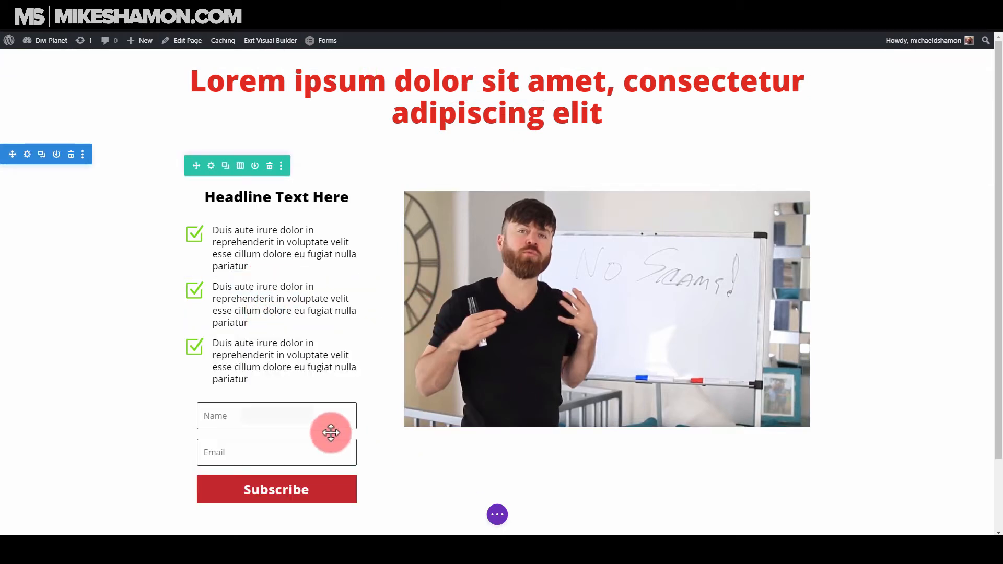
Enable a custom gutter width for the row holding the blurbs and video image, and set it to 1.
{"action": "left_click", "coordinate": [212, 167]}
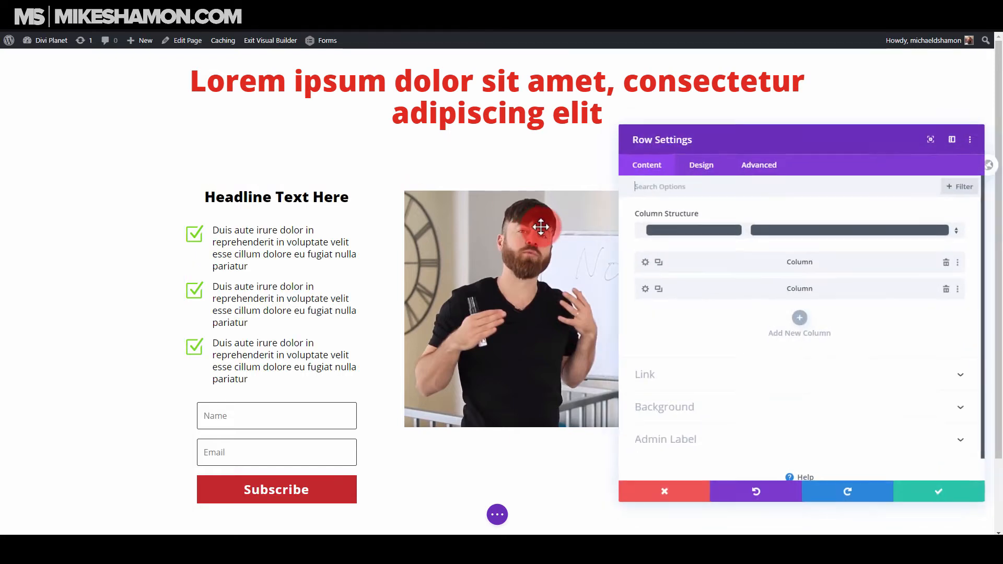
{"action": "left_click", "coordinate": [702, 169]}
{"action": "left_click", "coordinate": [683, 219]}
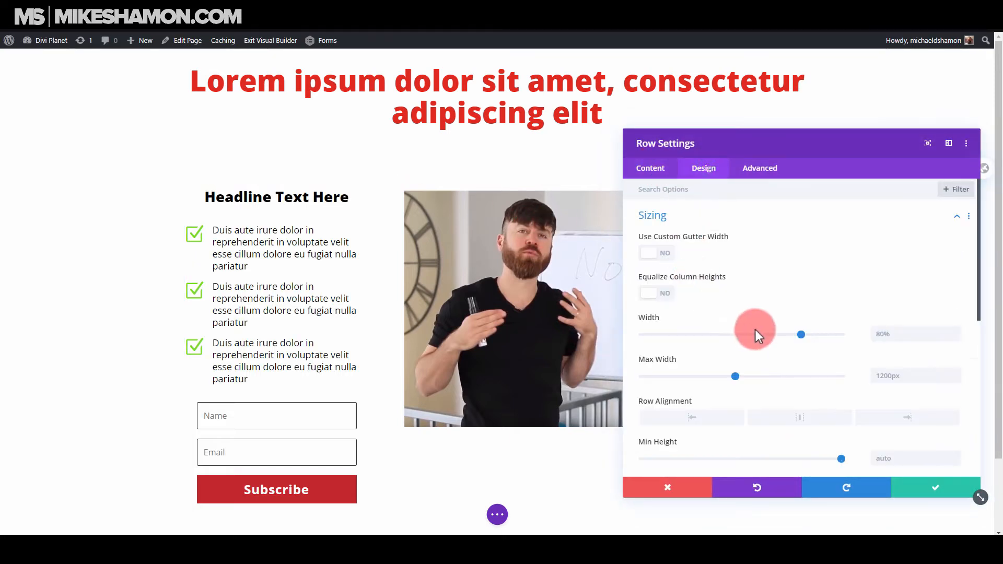
{"action": "left_click", "coordinate": [654, 240]}
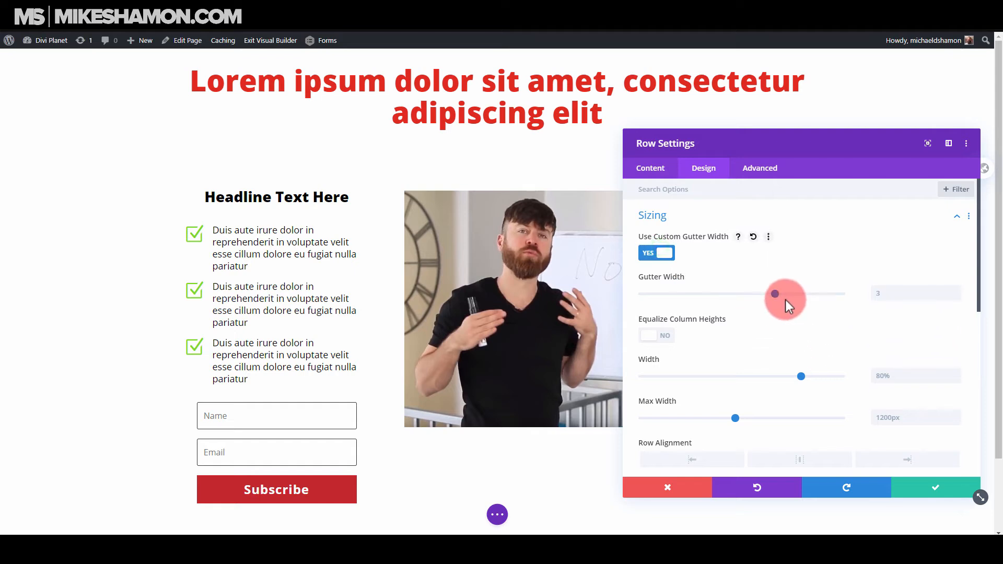
{"action": "left_click_drag", "start_coordinate": [775, 294], "coordinate": [654, 312]}
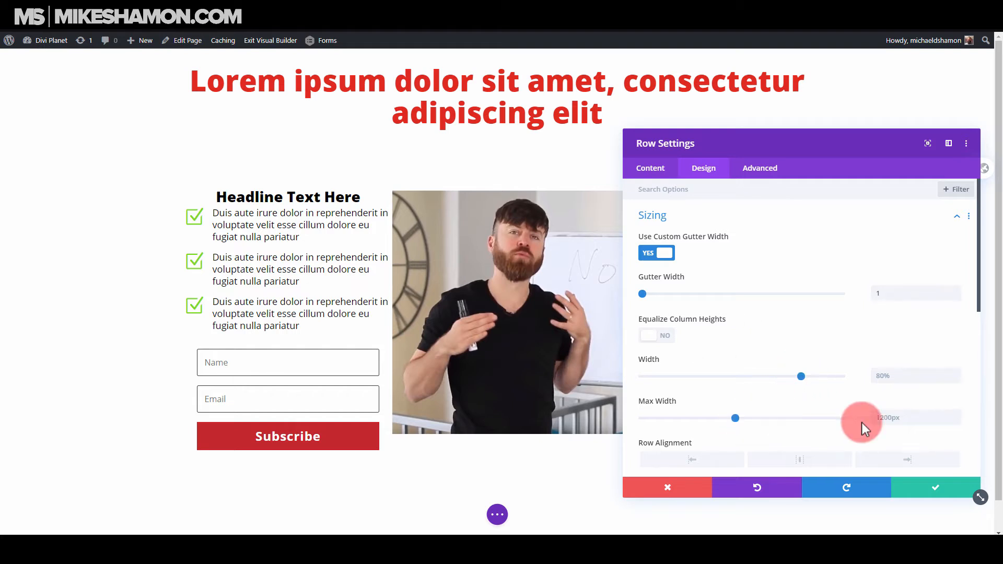
Set the row's width and maximum width to 100%, save the row settings, and check the layout on the page.
{"action": "left_click", "coordinate": [919, 417]}
{"action": "left_click", "coordinate": [887, 417]}
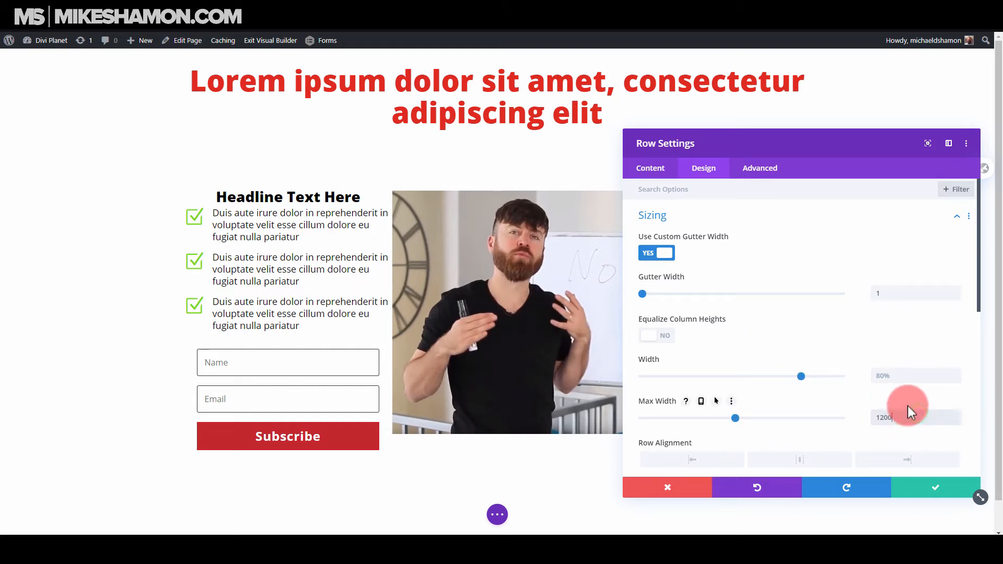
{"action": "left_click", "coordinate": [900, 373]}
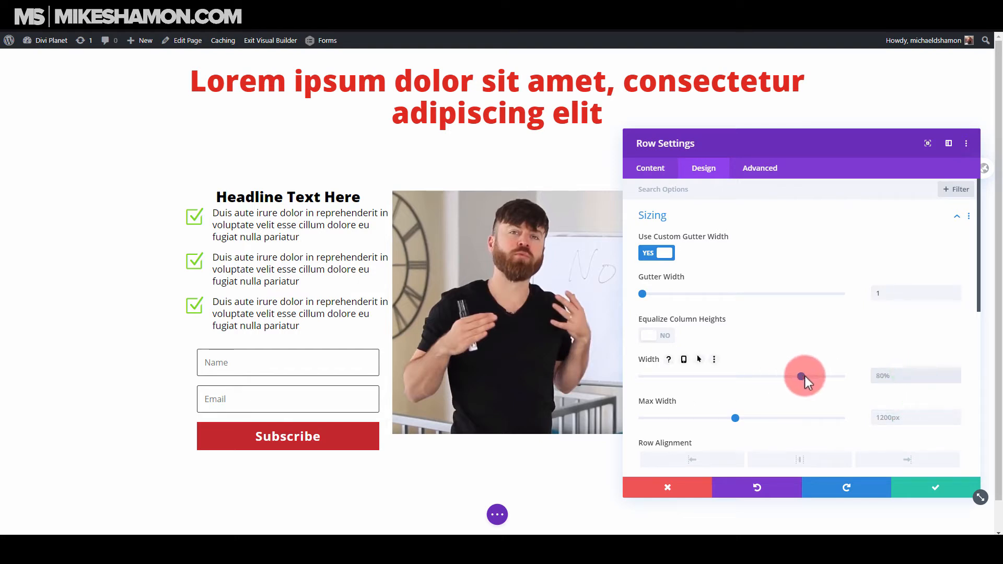
{"action": "left_click_drag", "start_coordinate": [804, 375], "coordinate": [930, 389]}
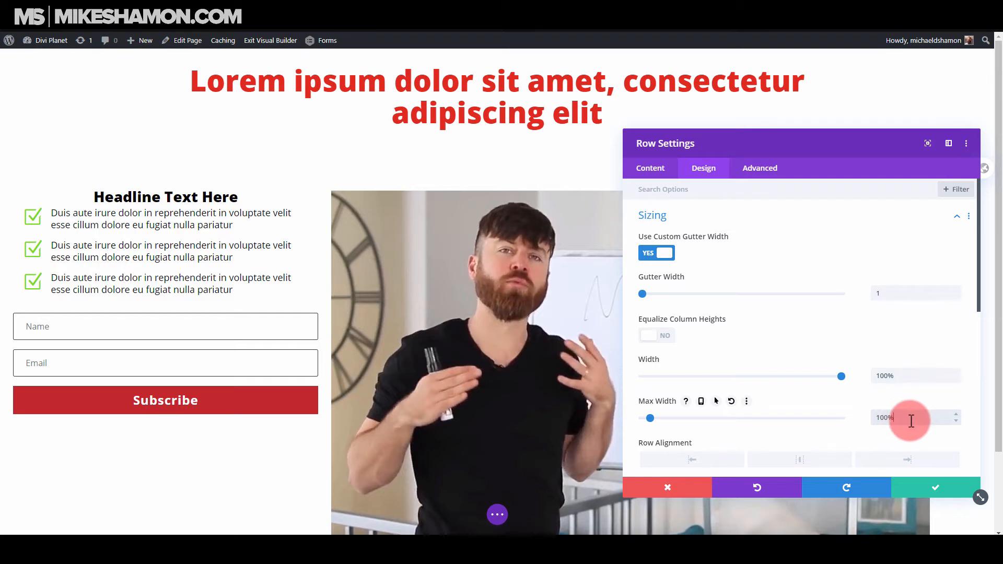
{"action": "mouse_move", "coordinate": [911, 419]}
{"action": "left_mouse_down"}
{"action": "mouse_move", "coordinate": [775, 424]}
{"action": "mouse_move", "coordinate": [913, 421]}
{"action": "left_mouse_up"}
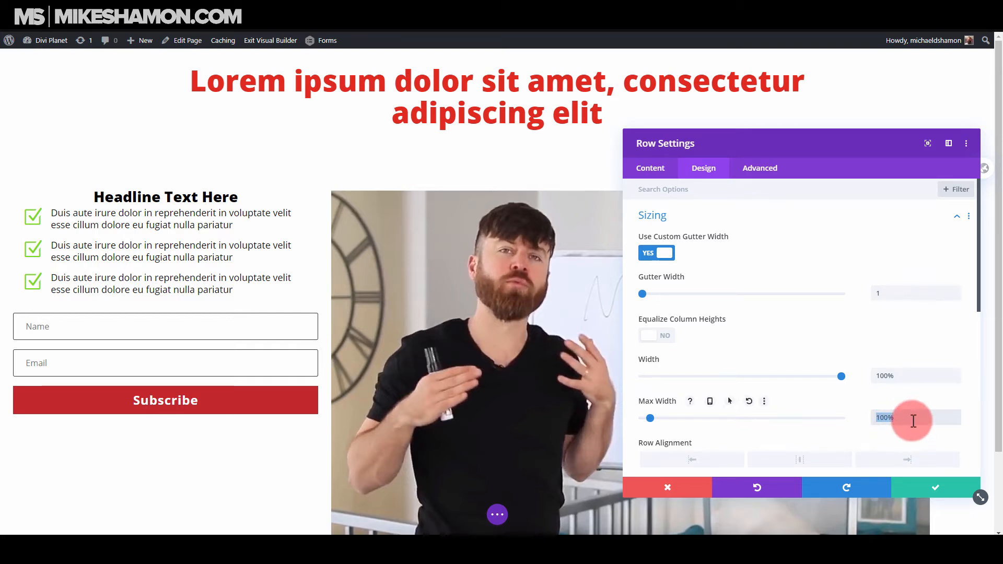
{"action": "left_click", "coordinate": [923, 489]}
{"action": "scroll", "coordinate": [721, 292], "scroll_direction": "down", "scroll_amount": 2}
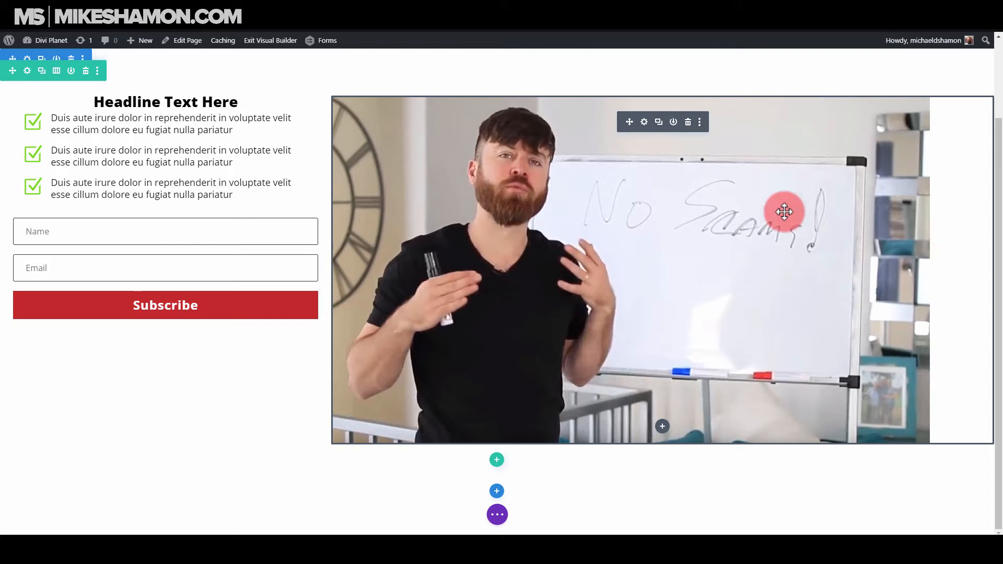
{"action": "scroll", "coordinate": [353, 282], "scroll_direction": "up", "scroll_amount": 1}
{"action": "scroll", "coordinate": [352, 282], "scroll_direction": "up", "scroll_amount": 1}
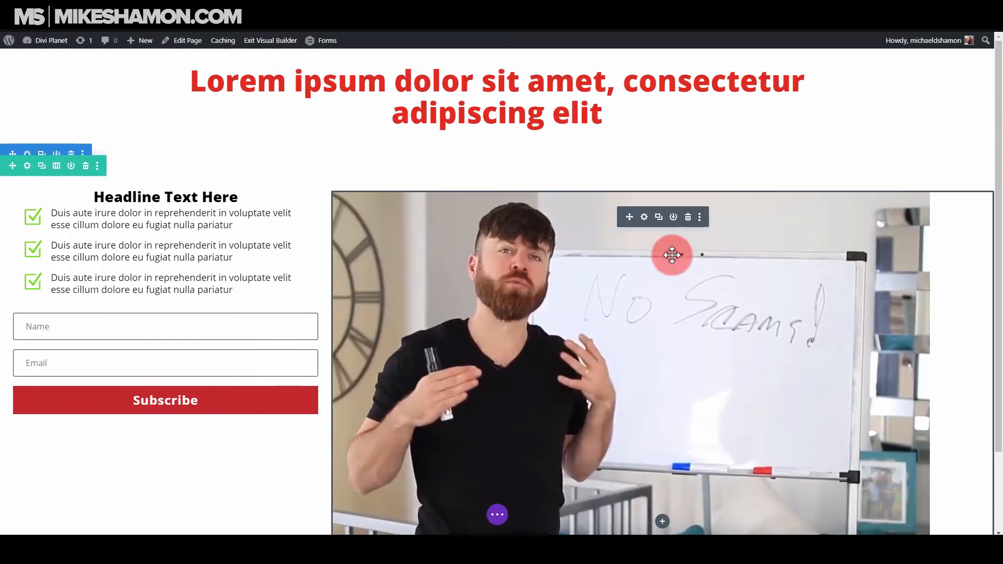
Set the row's maximum width to 1920, reduce its width to about 80%, and save the row settings.
{"action": "left_click", "coordinate": [29, 166]}
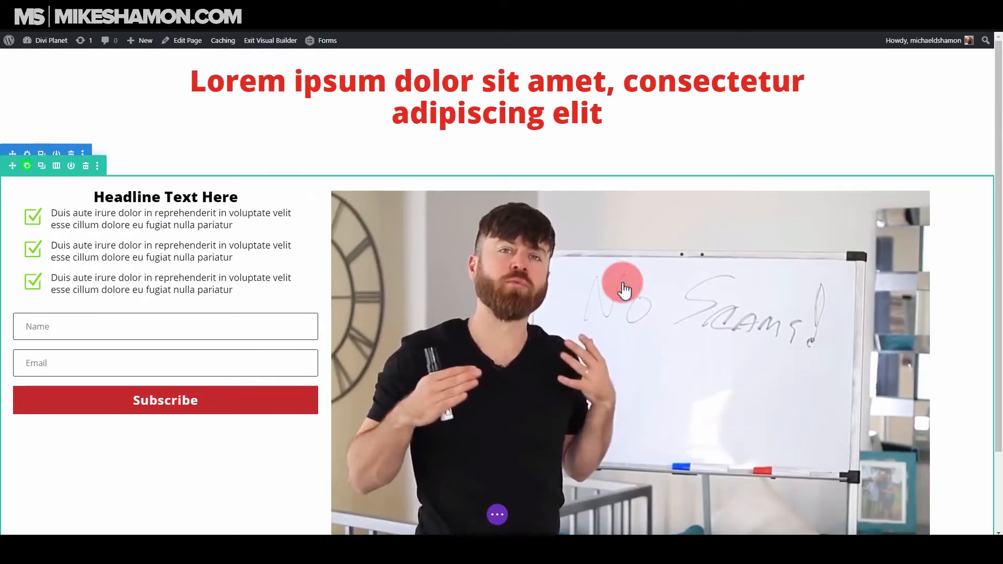
{"action": "left_click", "coordinate": [695, 169]}
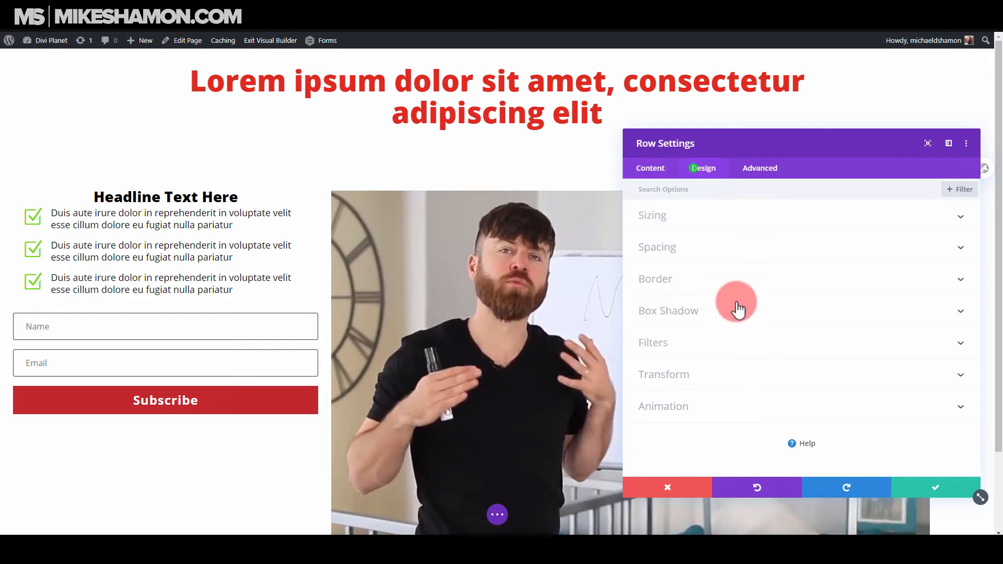
{"action": "left_click", "coordinate": [690, 222]}
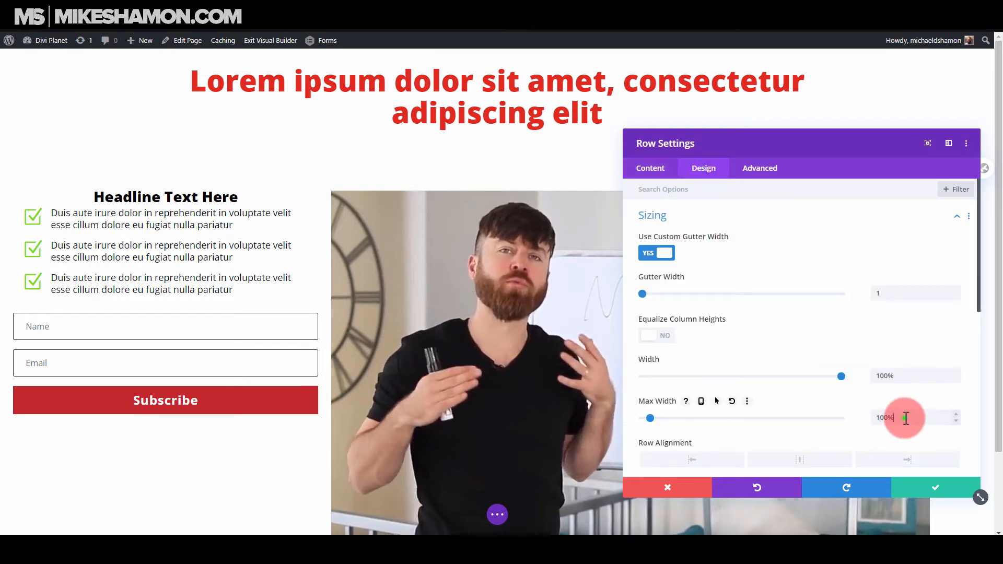
{"action": "key", "text": "ctrl+a"}
{"action": "type", "text": "1920"}
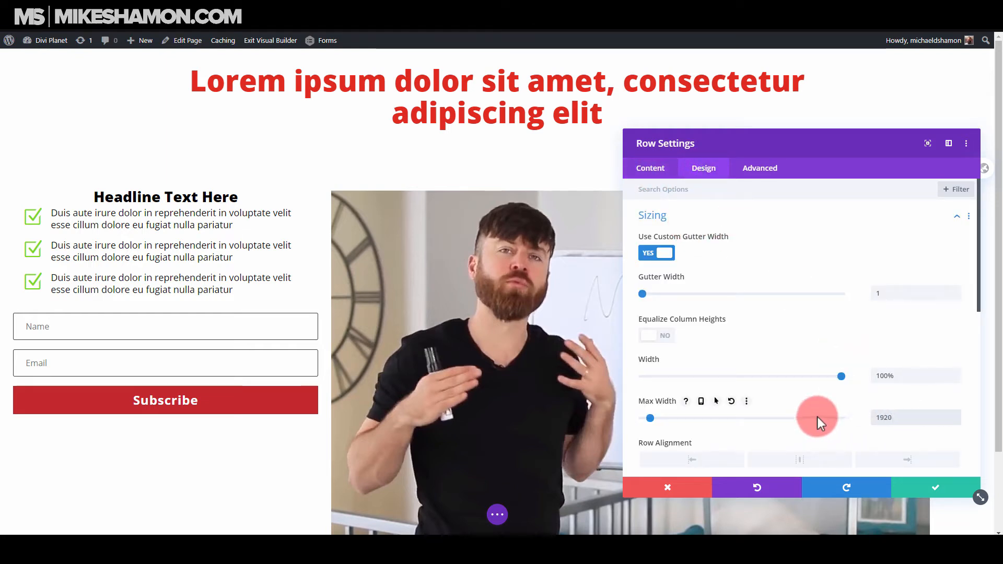
{"action": "mouse_move", "coordinate": [820, 377]}
{"action": "left_mouse_down"}
{"action": "mouse_move", "coordinate": [791, 378]}
{"action": "mouse_move", "coordinate": [802, 376]}
{"action": "left_mouse_up"}
{"action": "left_click_drag", "start_coordinate": [679, 135], "coordinate": [730, 124]}
{"action": "left_click", "coordinate": [894, 420]}
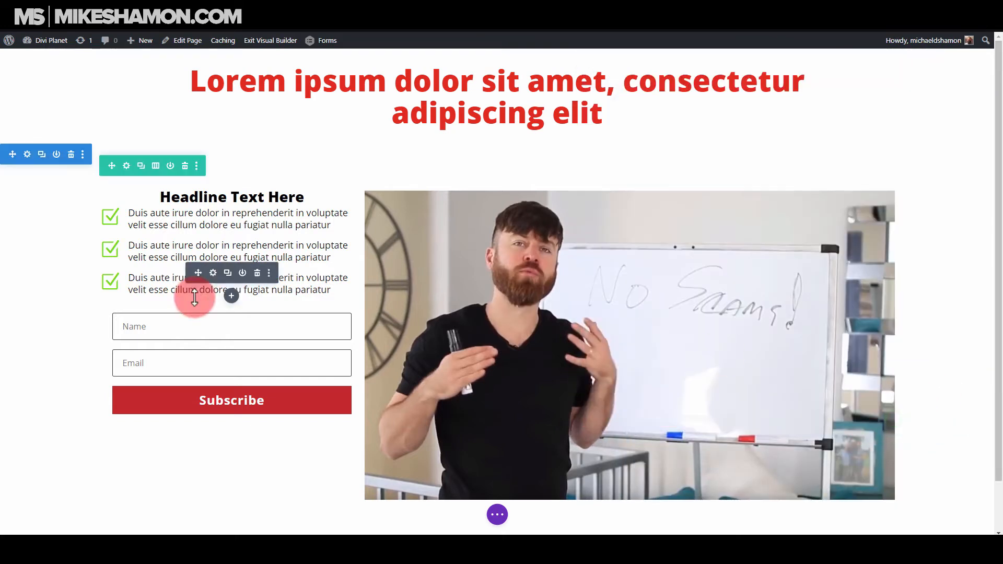
Insert a text module below the third blurb with the copied "Excepteur sint occaecat cupidatat non proident" paragraph as its body.
{"action": "left_click", "coordinate": [230, 296]}
{"action": "left_click", "coordinate": [198, 142]}
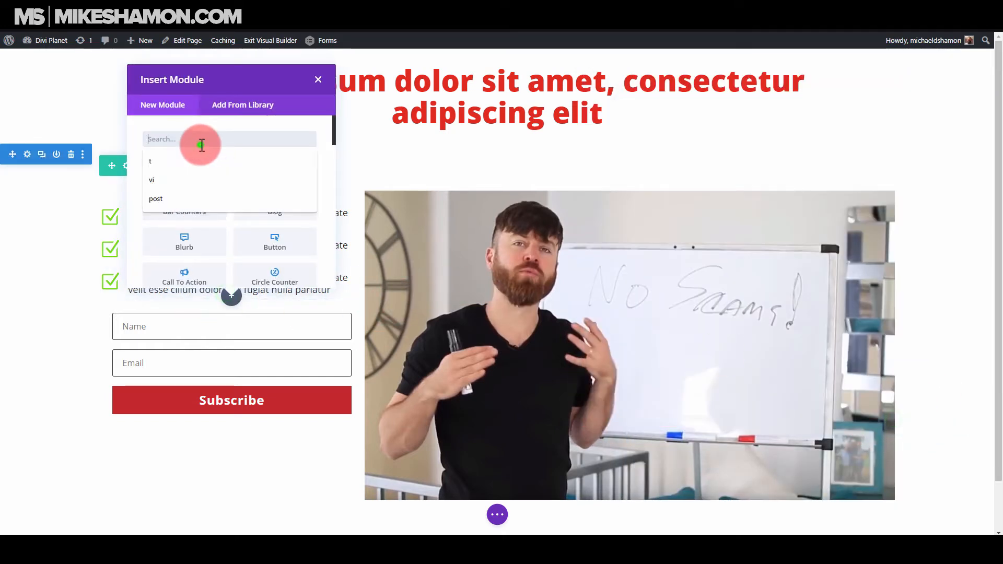
{"action": "type", "text": "text"}
{"action": "left_click", "coordinate": [209, 170]}
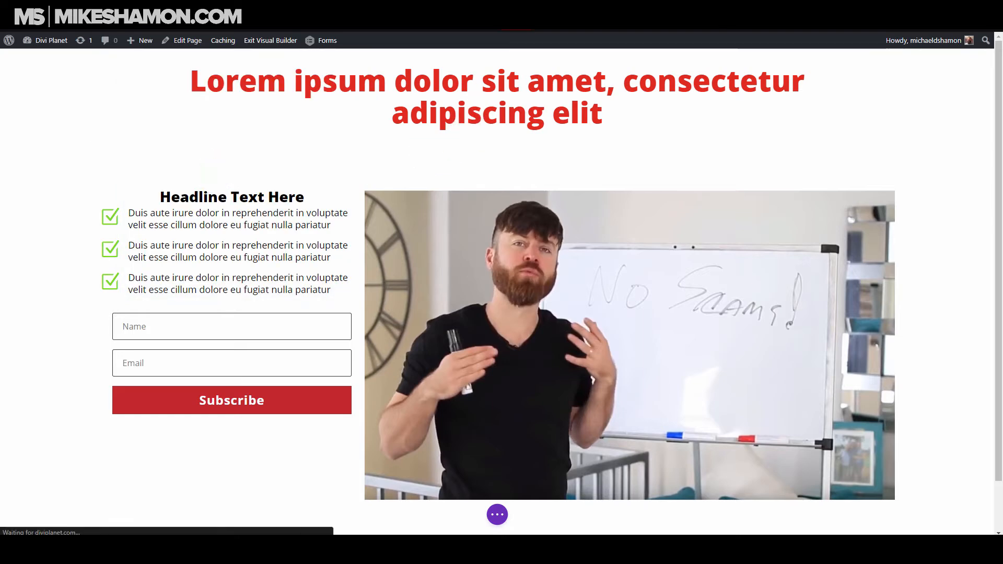
{"action": "type", "text": "Excepteur sint occaecat cupidatat non proident, sunt in culpa qui officia deserunt mollit anim id est laborum"}
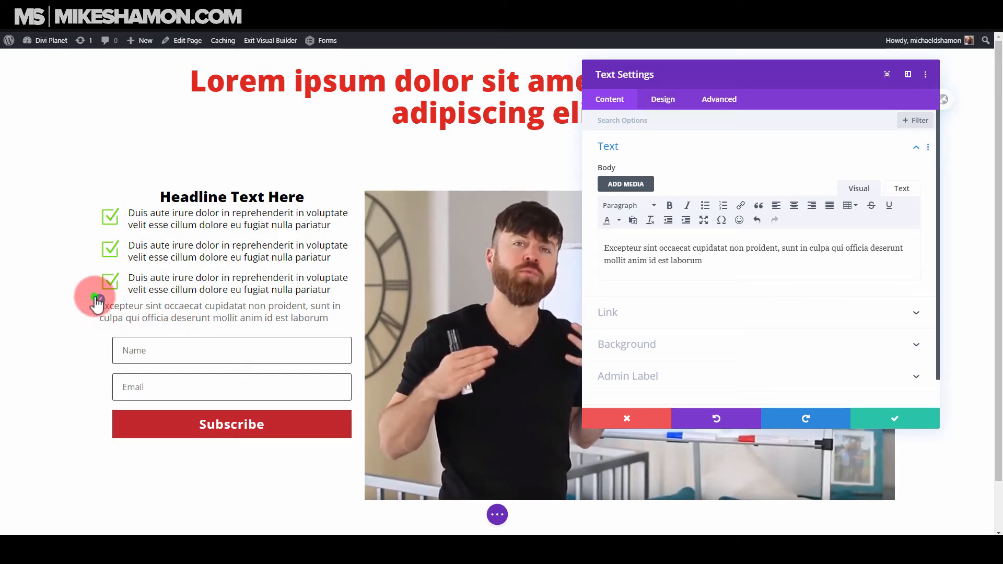
Make the new module's text black (#000000) and set its line height to 1.3em.
{"action": "left_click", "coordinate": [663, 99]}
{"action": "left_click", "coordinate": [656, 144]}
{"action": "scroll", "coordinate": [679, 319], "scroll_direction": "down", "scroll_amount": 2}
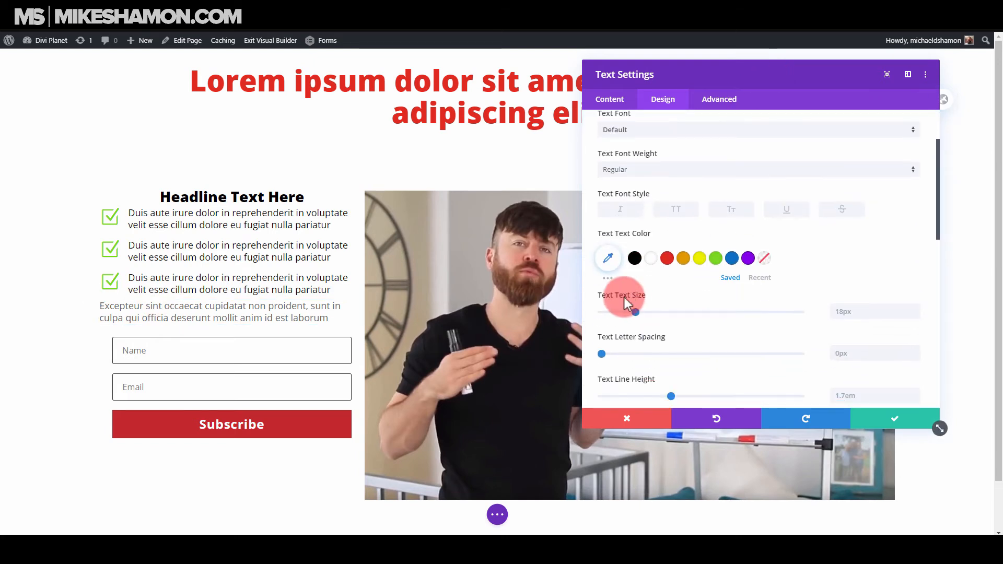
{"action": "left_click_drag", "start_coordinate": [672, 396], "coordinate": [623, 399]}
{"action": "left_click", "coordinate": [634, 257]}
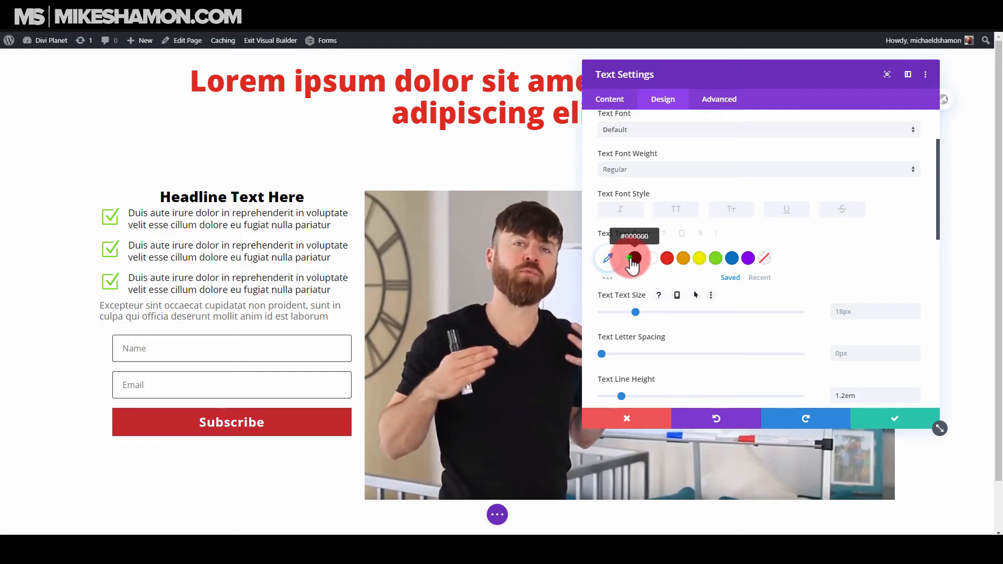
{"action": "left_click_drag", "start_coordinate": [641, 316], "coordinate": [635, 311]}
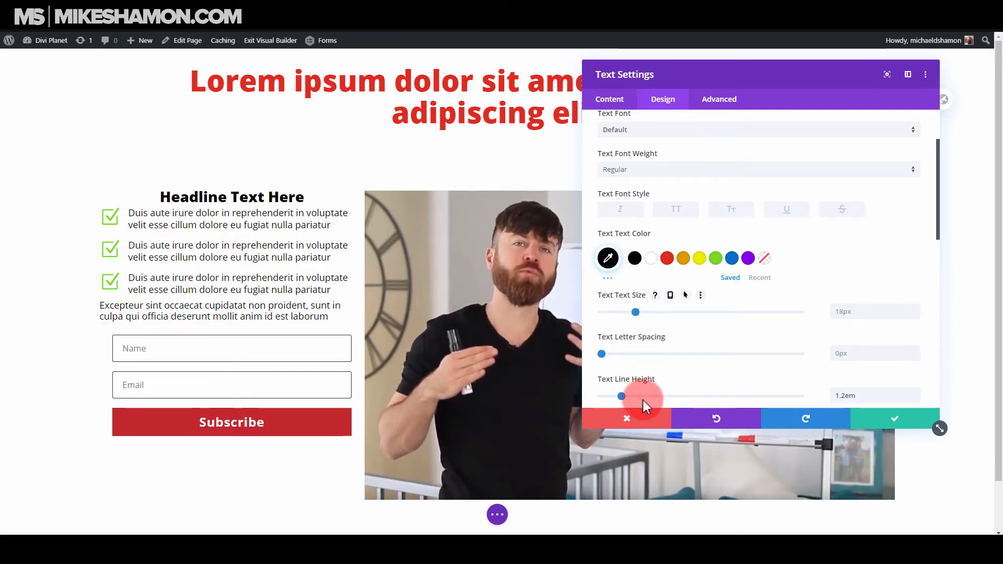
{"action": "left_click_drag", "start_coordinate": [623, 397], "coordinate": [631, 393]}
Center-align the paragraph text and save the text module's settings.
{"action": "scroll", "coordinate": [712, 342], "scroll_direction": "down", "scroll_amount": 2}
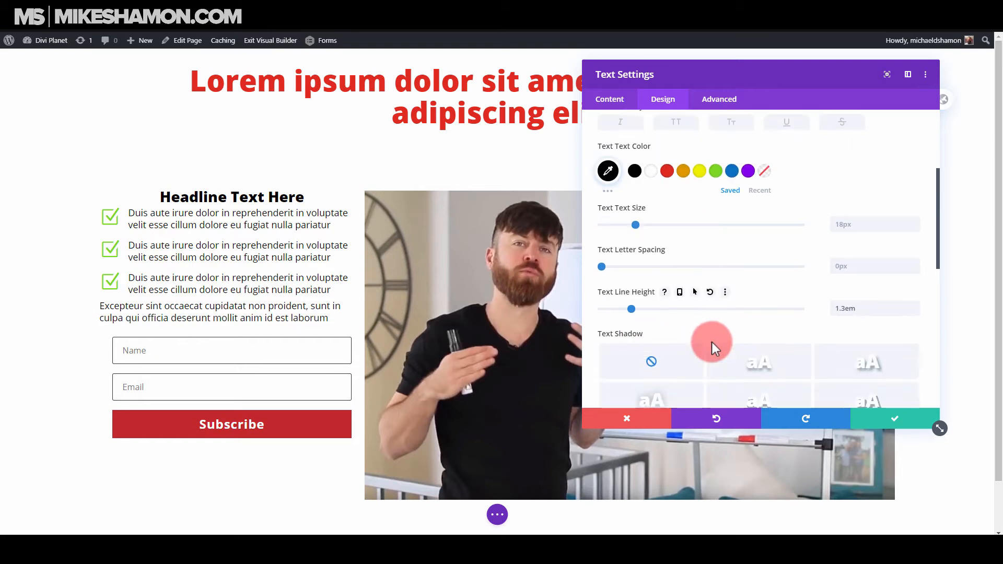
{"action": "left_click", "coordinate": [740, 359]}
{"action": "scroll", "coordinate": [737, 363], "scroll_direction": "down", "scroll_amount": 3}
{"action": "left_click", "coordinate": [720, 279]}
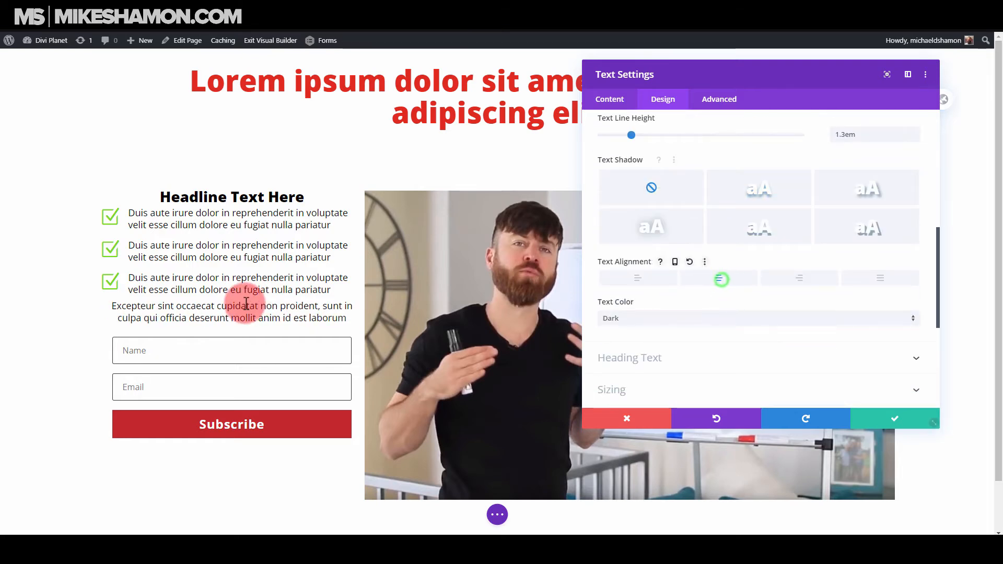
{"action": "left_click", "coordinate": [892, 418]}
Give the "Excepteur sint occaecat" text module 8px top and bottom padding and save its settings.
{"action": "left_click", "coordinate": [213, 305]}
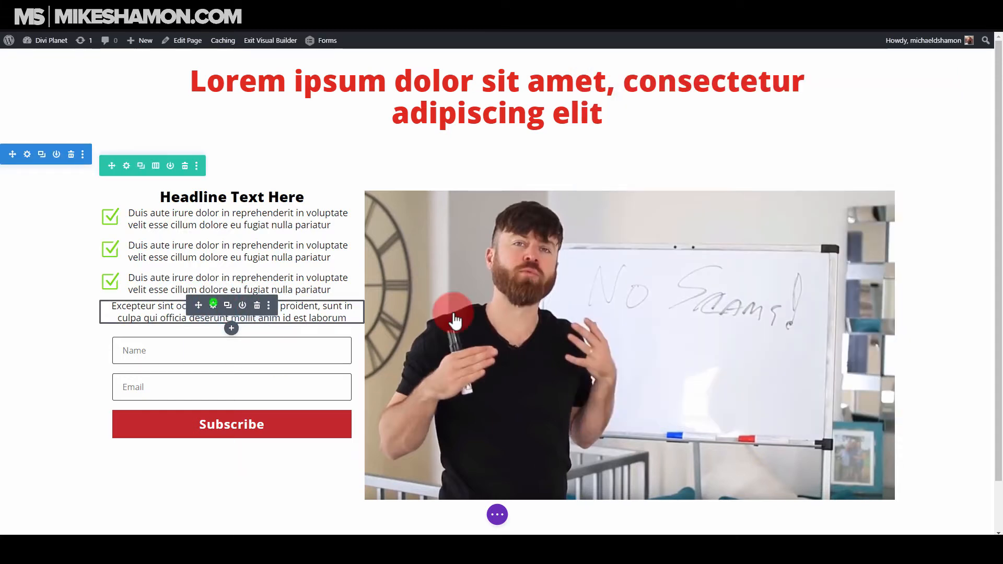
{"action": "left_click", "coordinate": [663, 100]}
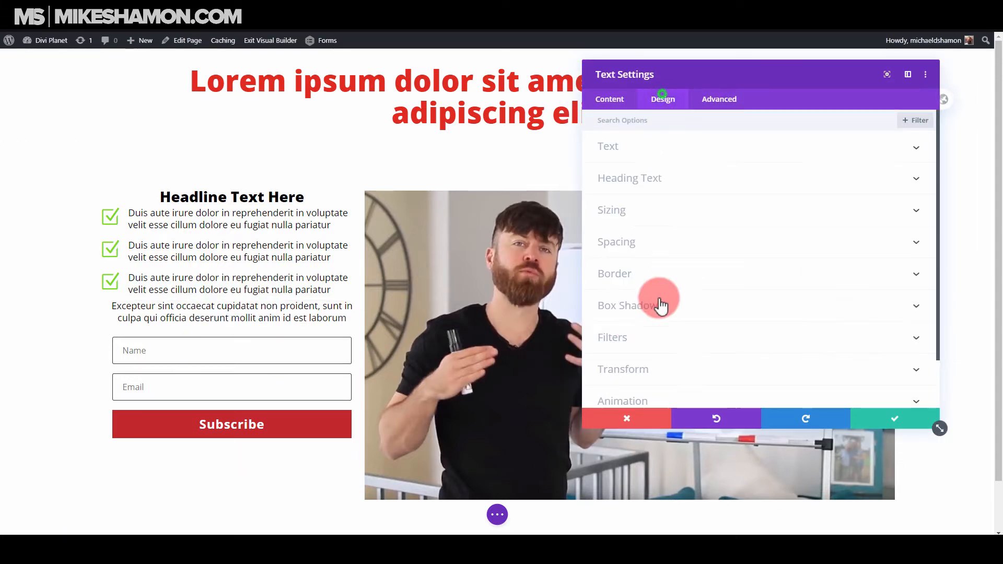
{"action": "left_click", "coordinate": [659, 248]}
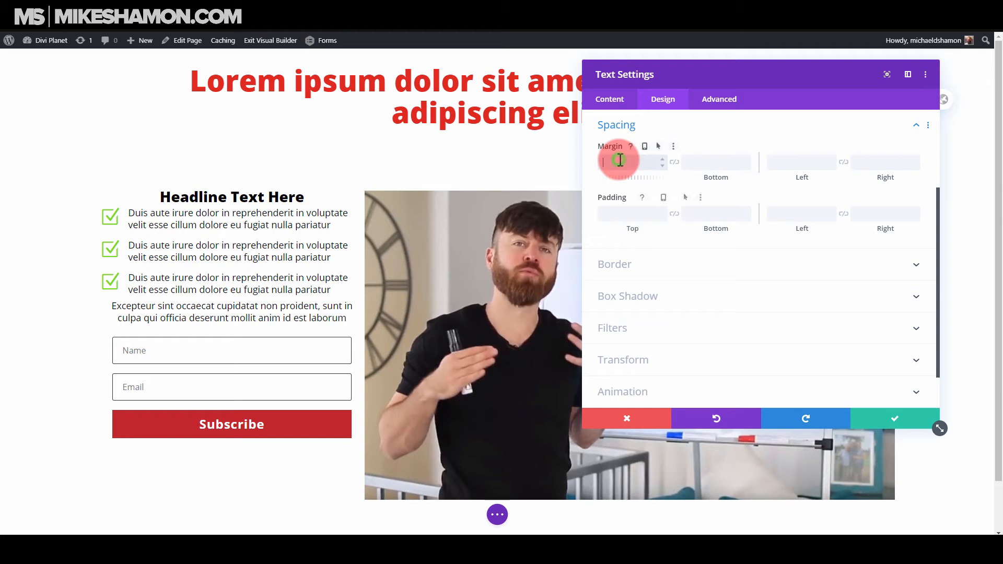
{"action": "left_click", "coordinate": [619, 219]}
{"action": "type", "text": "8"}
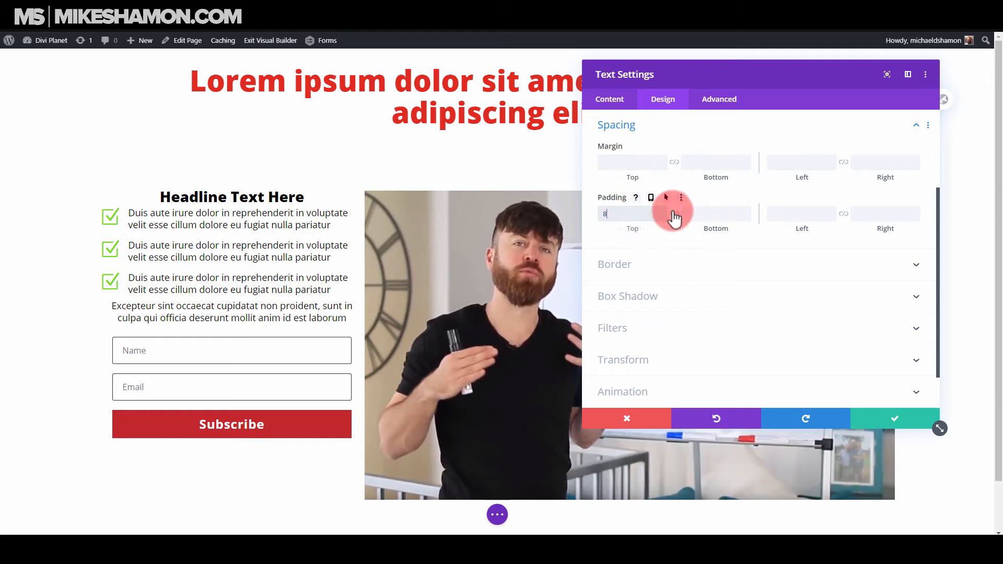
{"action": "left_click", "coordinate": [674, 214]}
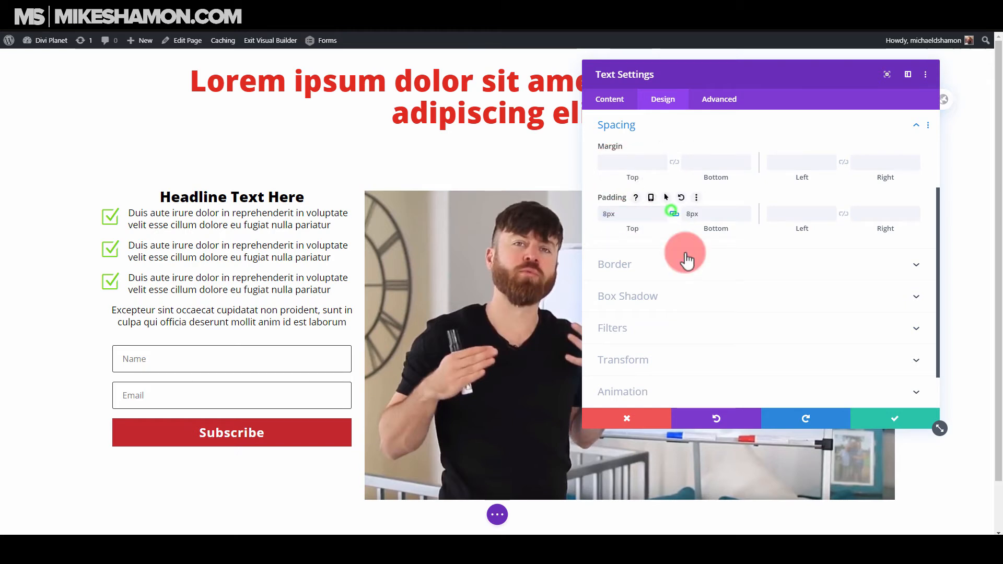
{"action": "left_click", "coordinate": [891, 418]}
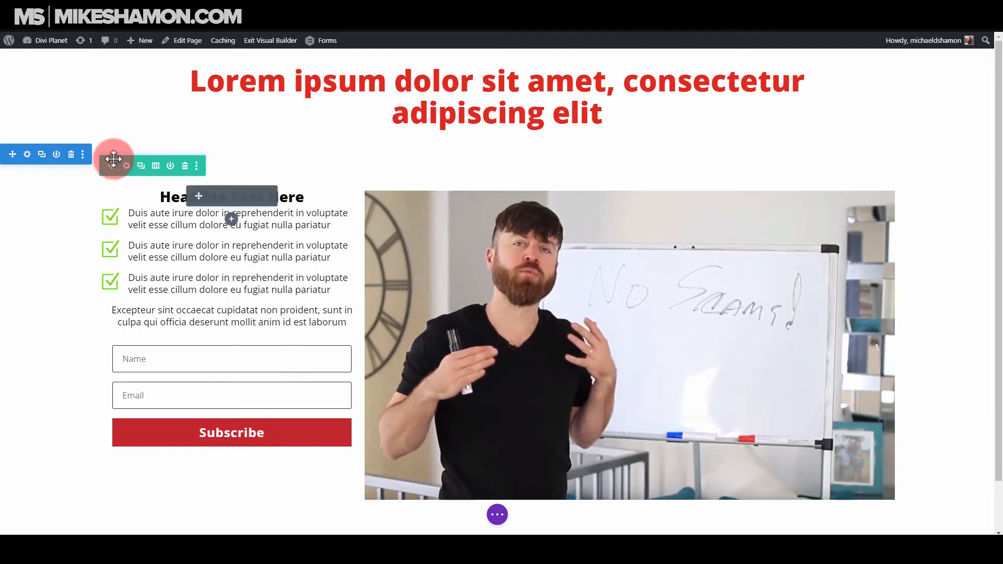
Try 16px left and right padding on the first column of the two-column row.
{"action": "left_click", "coordinate": [126, 166]}
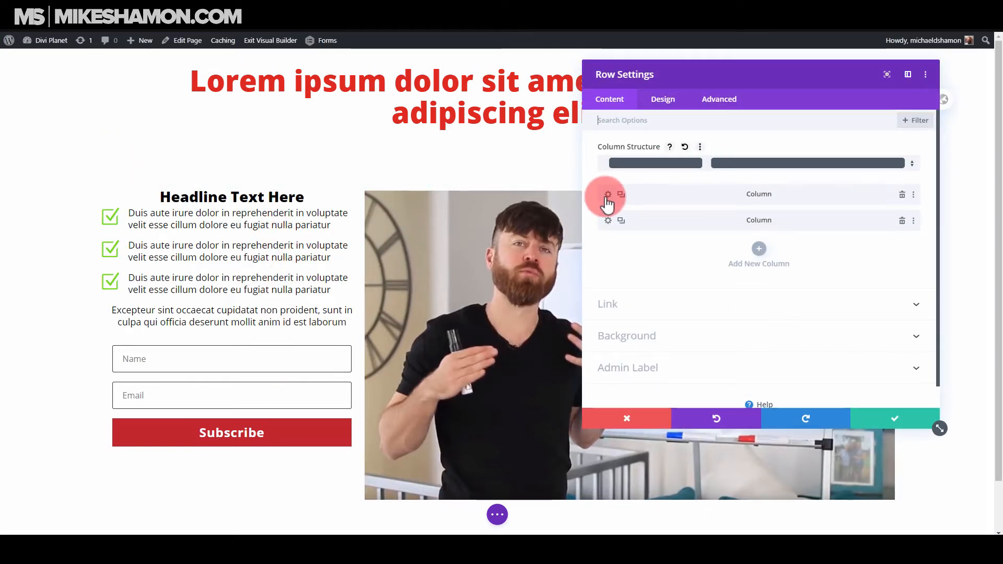
{"action": "left_click", "coordinate": [662, 99]}
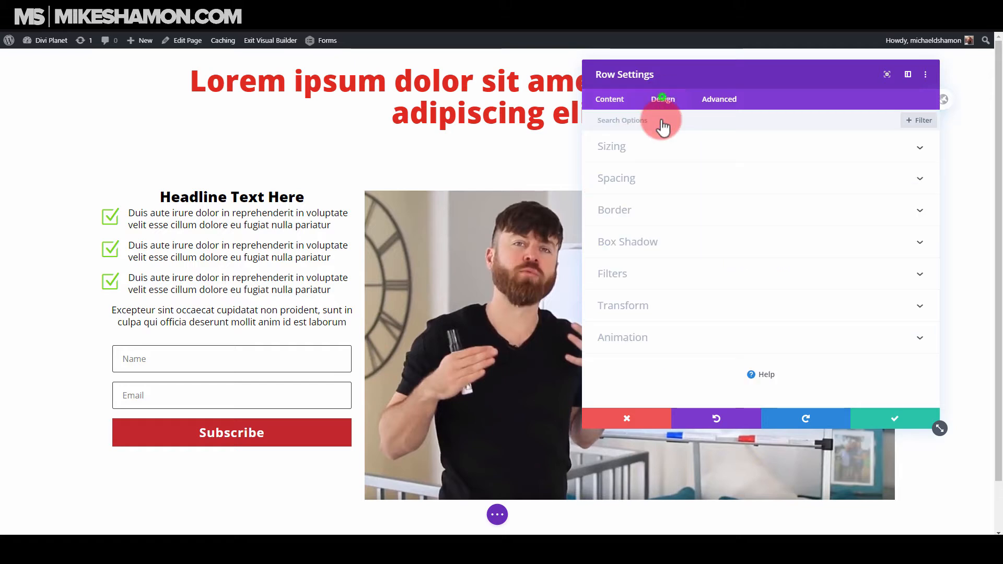
{"action": "left_click", "coordinate": [629, 148]}
{"action": "left_click_drag", "start_coordinate": [603, 223], "coordinate": [623, 226]}
{"action": "left_click", "coordinate": [612, 102]}
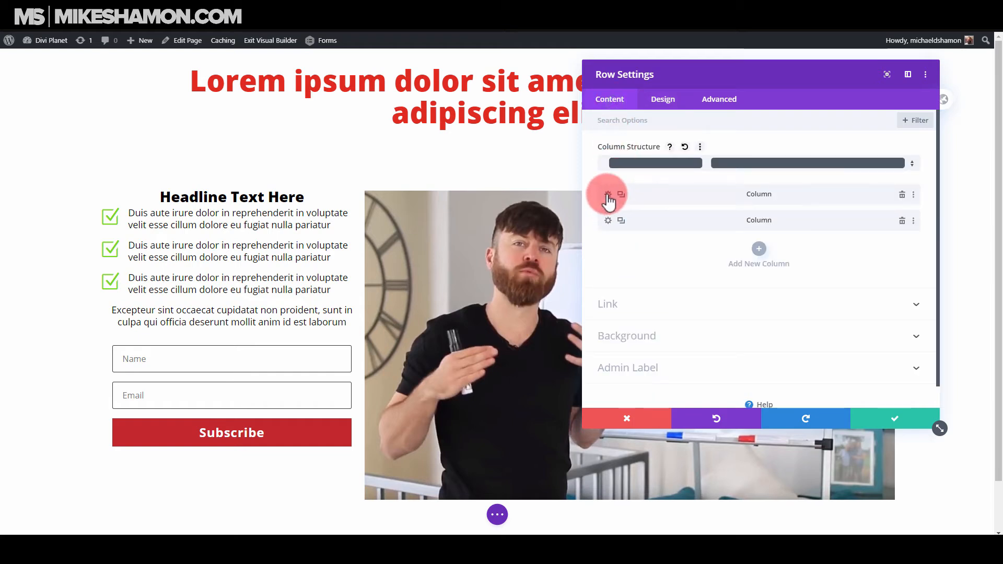
{"action": "left_click", "coordinate": [608, 196]}
{"action": "left_click", "coordinate": [657, 102]}
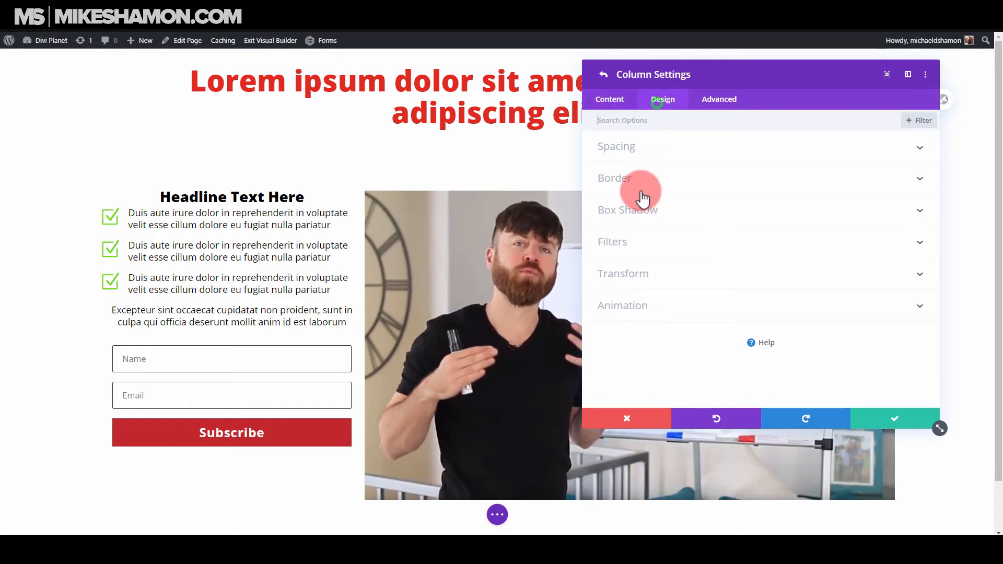
{"action": "left_click", "coordinate": [663, 151]}
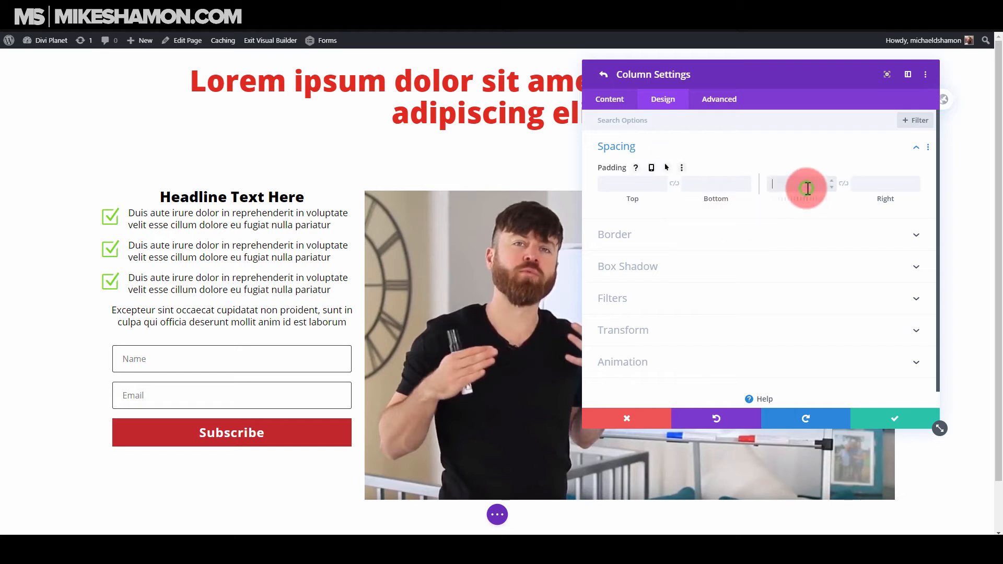
{"action": "left_click", "coordinate": [808, 188]}
{"action": "type", "text": "16"}
{"action": "left_click", "coordinate": [843, 184]}
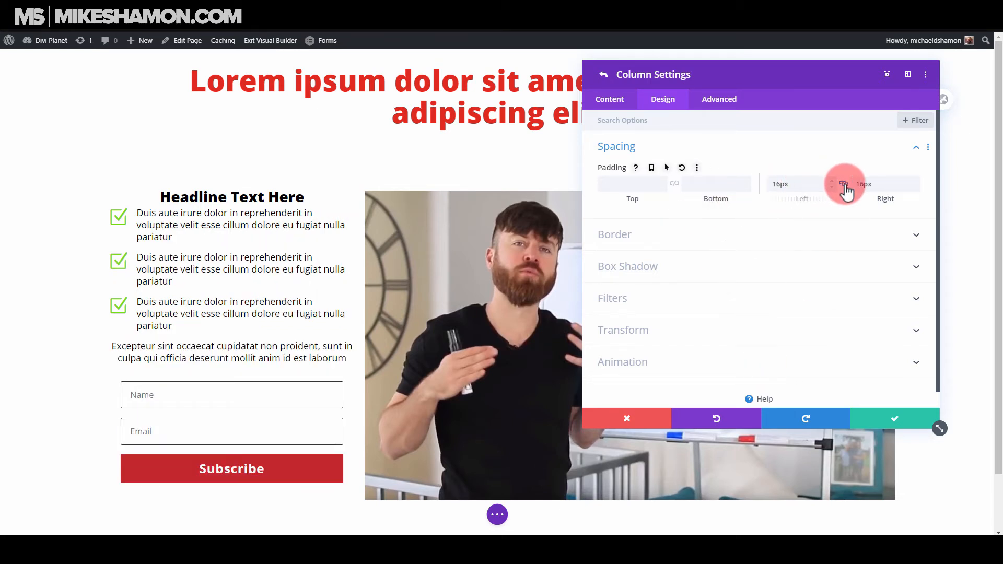
Clear the first column's side padding and return to the row settings.
{"action": "left_click", "coordinate": [844, 184]}
{"action": "left_click_drag", "start_coordinate": [800, 191], "coordinate": [729, 193]}
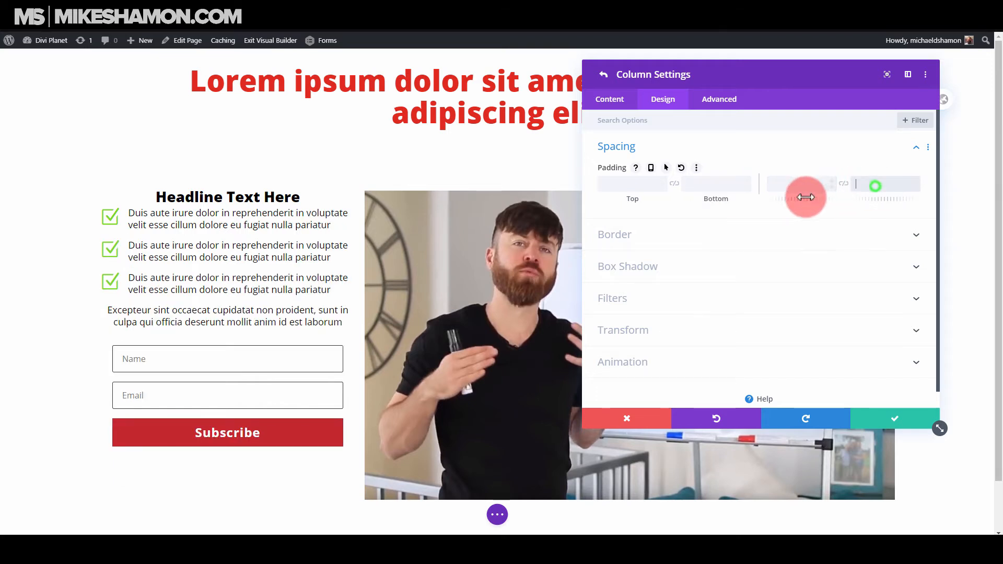
{"action": "left_click", "coordinate": [610, 100]}
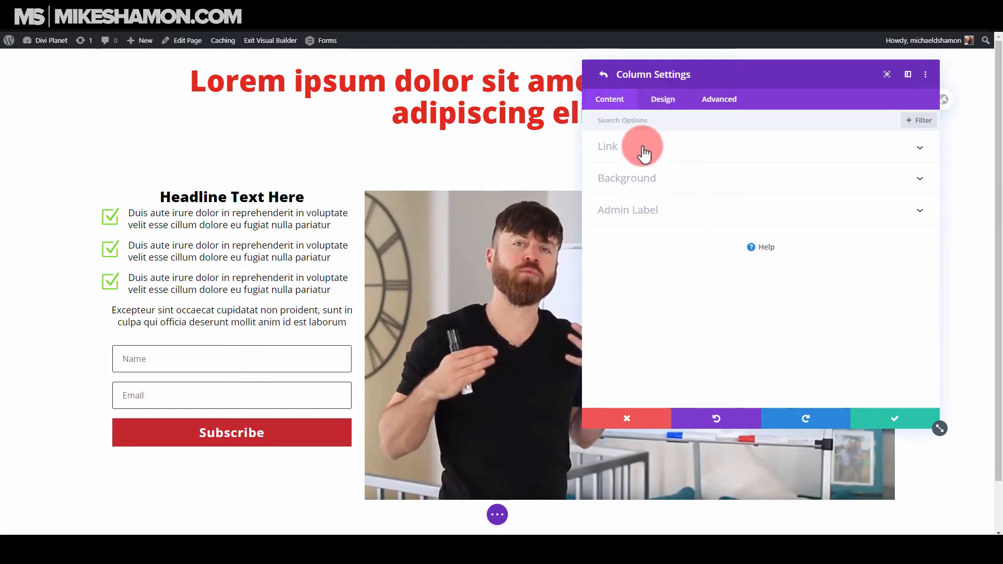
{"action": "left_click", "coordinate": [655, 102]}
{"action": "left_click", "coordinate": [603, 77]}
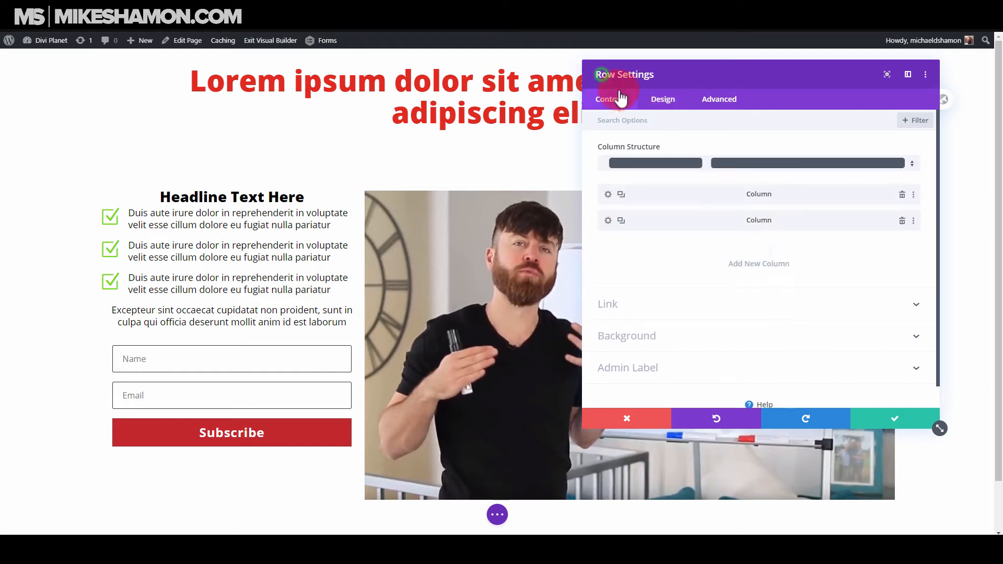
Set the two-column row's custom gutter width to 2 and save the row settings.
{"action": "left_click", "coordinate": [653, 102]}
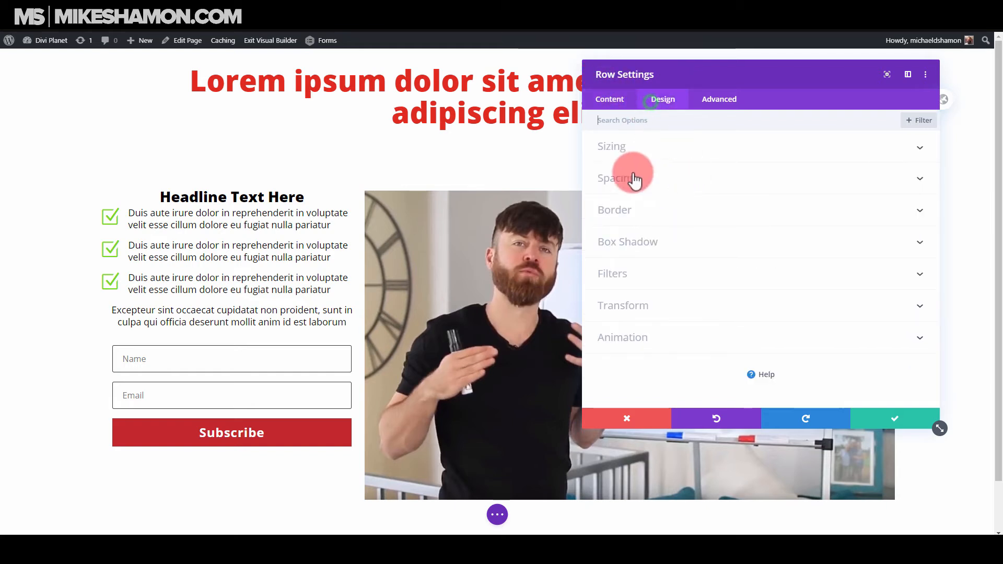
{"action": "left_click", "coordinate": [676, 157]}
{"action": "left_click", "coordinate": [641, 225]}
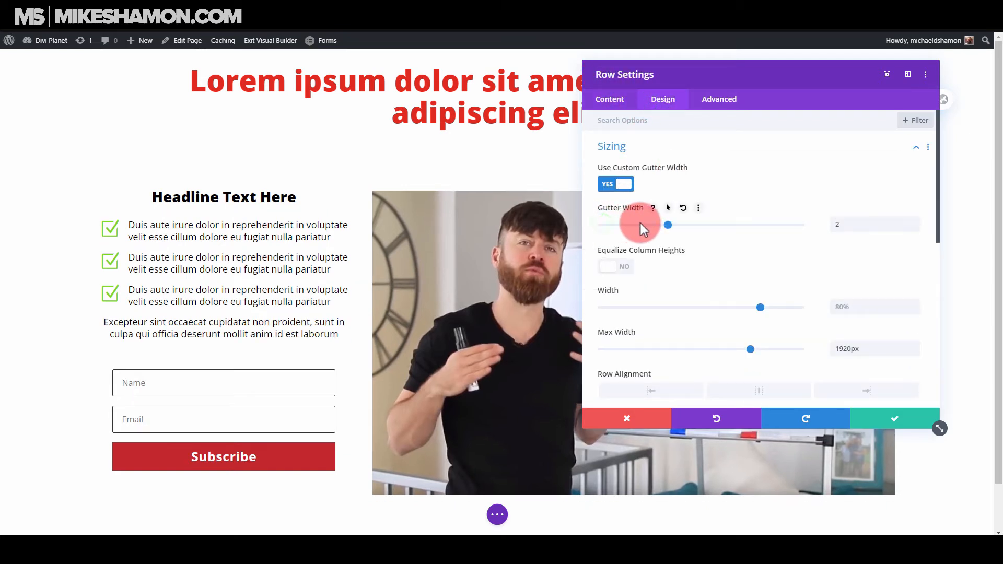
{"action": "left_click", "coordinate": [880, 415]}
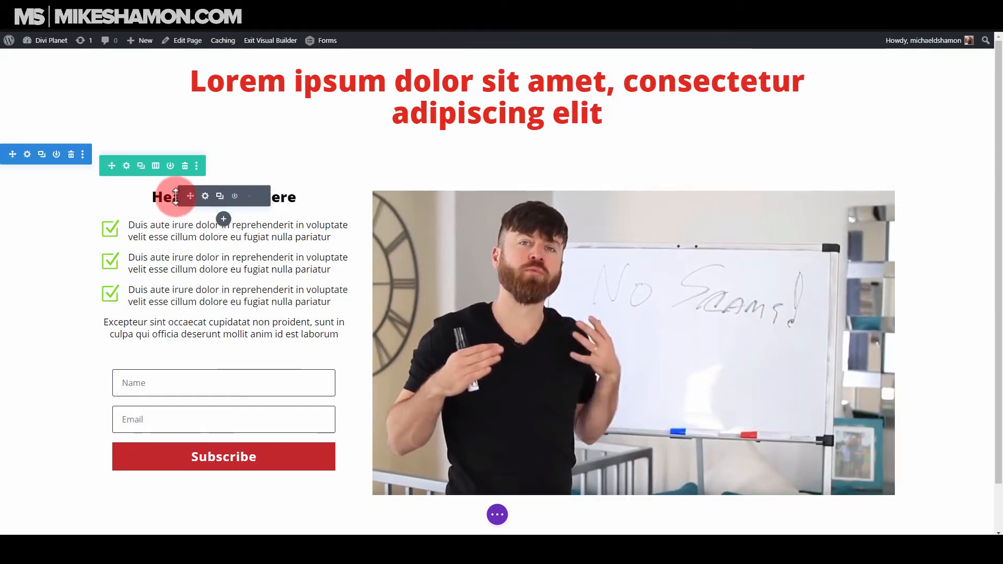
Try a light grey #e0e0e0 background on the "Headline Text Here" text module and save it.
{"action": "left_click", "coordinate": [205, 196]}
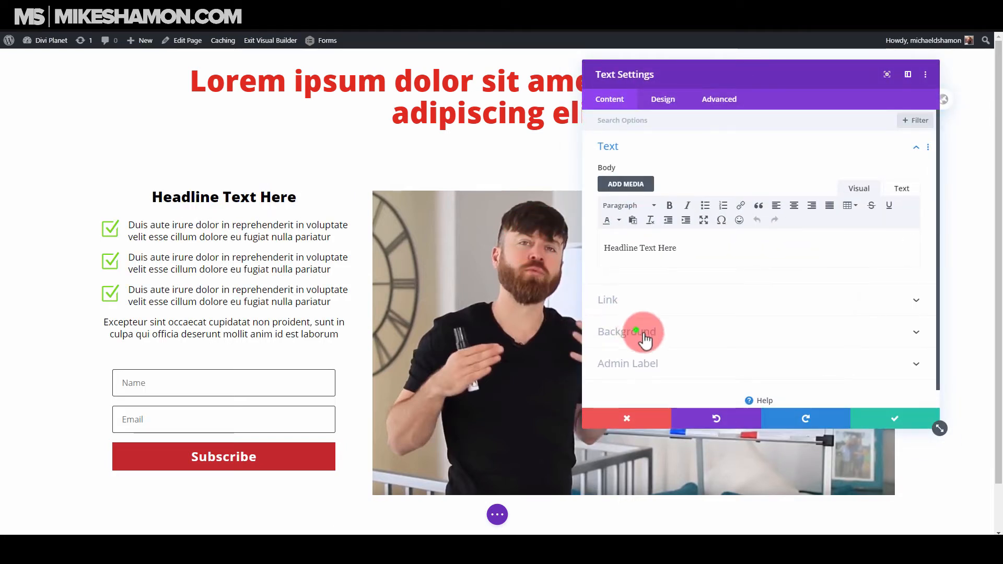
{"action": "left_click", "coordinate": [640, 336]}
{"action": "left_click", "coordinate": [681, 245]}
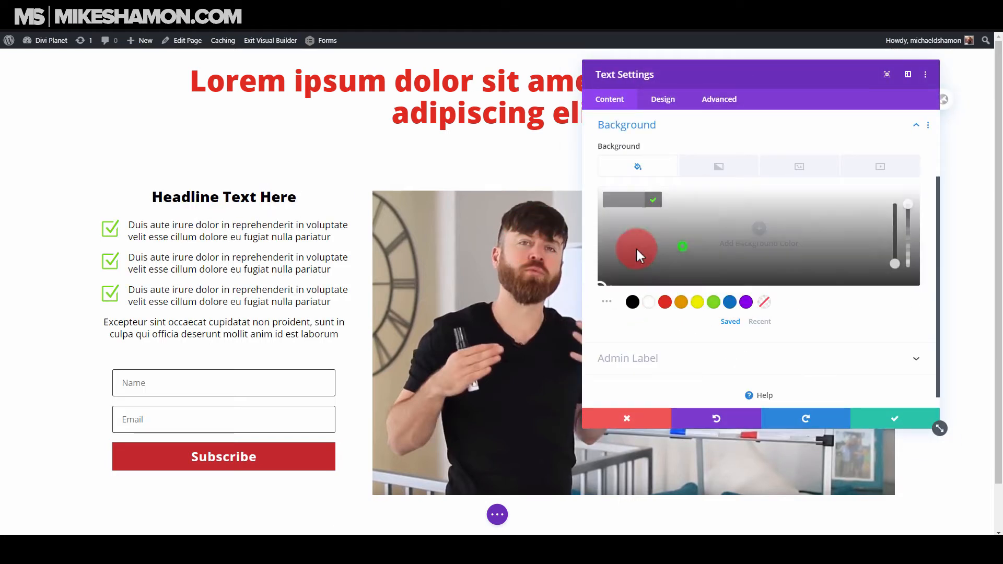
{"action": "left_click", "coordinate": [616, 213]}
{"action": "left_click_drag", "start_coordinate": [607, 216], "coordinate": [599, 204]}
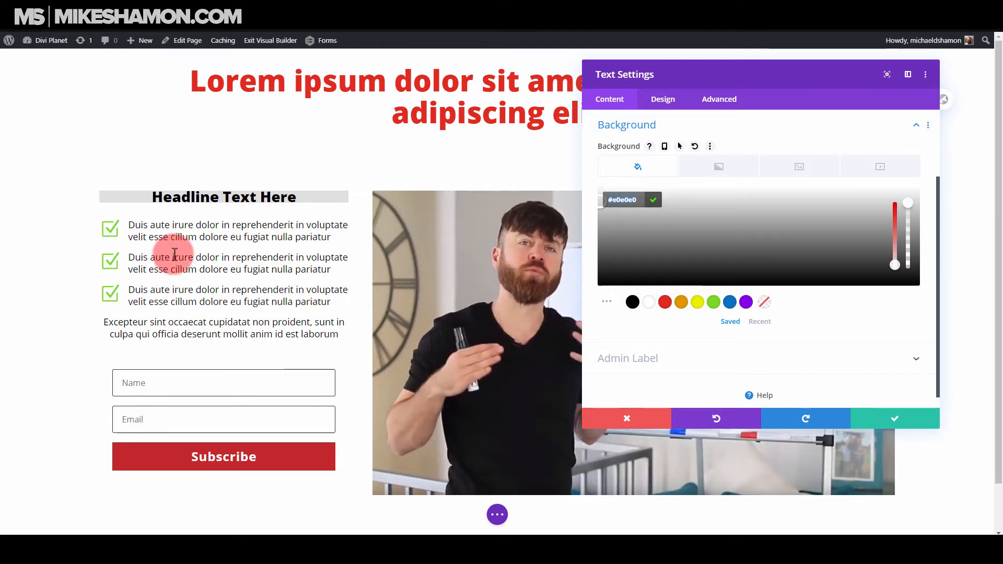
{"action": "left_click", "coordinate": [883, 424]}
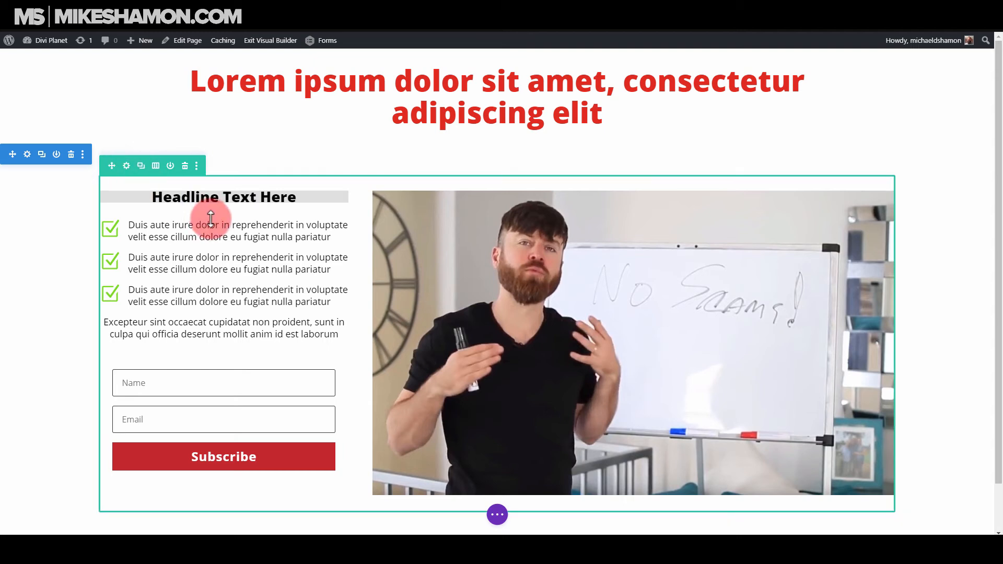
Set the background of the row's first column to #e0e0e0 and save the settings.
{"action": "left_click", "coordinate": [126, 166]}
{"action": "left_click", "coordinate": [608, 195]}
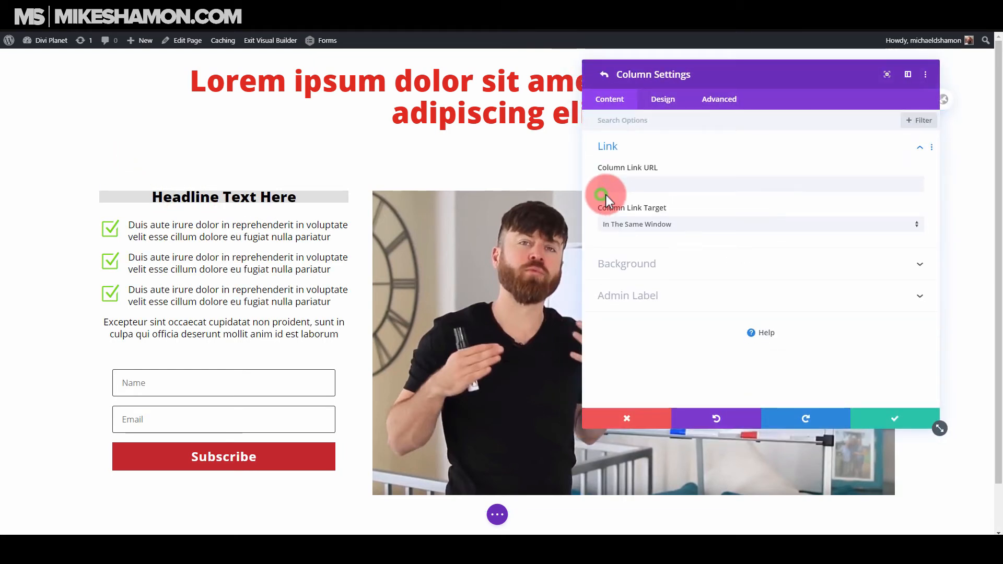
{"action": "left_click", "coordinate": [636, 263]}
{"action": "left_click", "coordinate": [634, 219]}
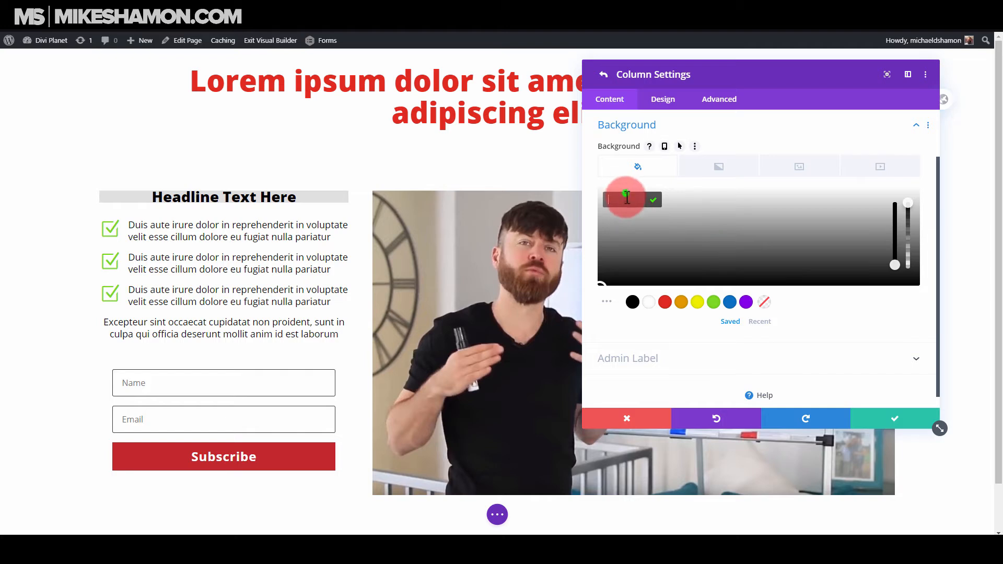
{"action": "type", "text": "#e0e0e0"}
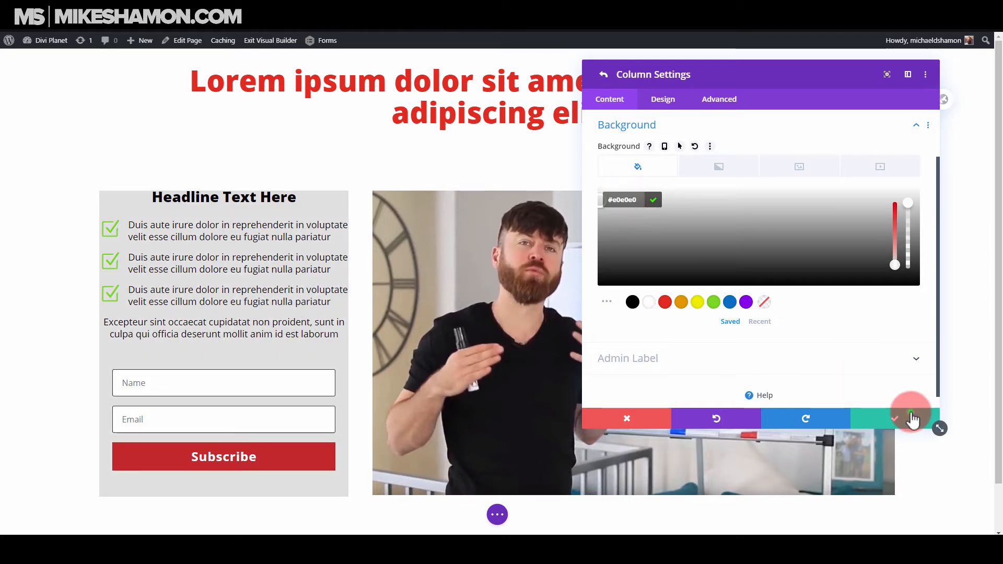
{"action": "left_click", "coordinate": [912, 417]}
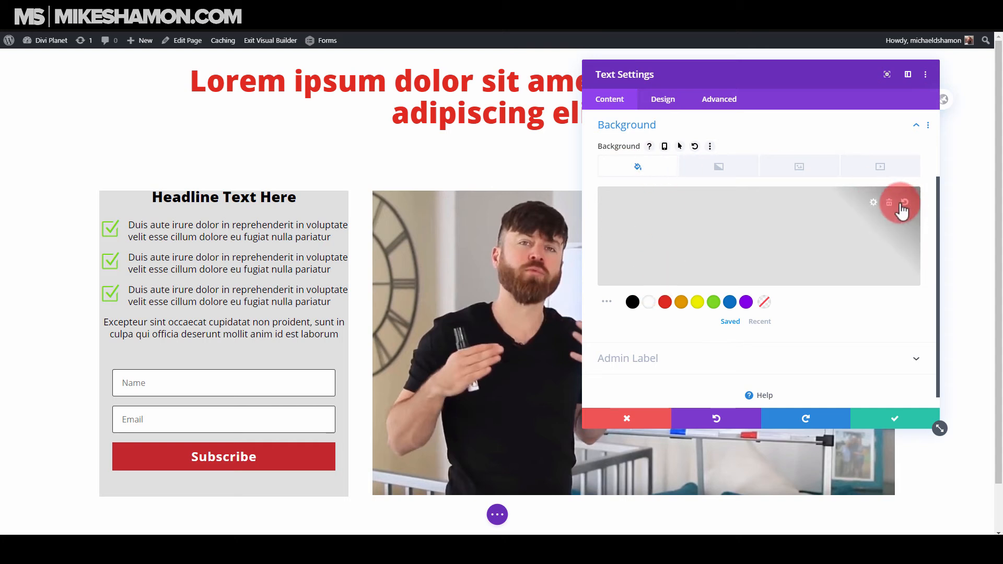
Reset the background colour of the "Headline Text Here" text module and save it.
{"action": "left_click", "coordinate": [902, 204]}
{"action": "left_click", "coordinate": [909, 415]}
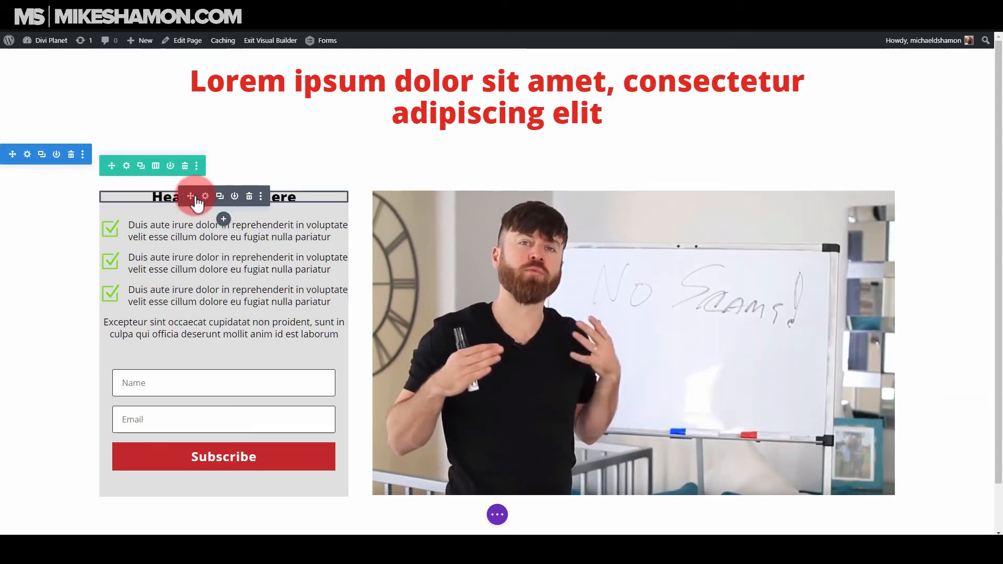
Set the first column's padding to 32px at the top and 16px on both the left and right.
{"action": "left_click", "coordinate": [131, 170]}
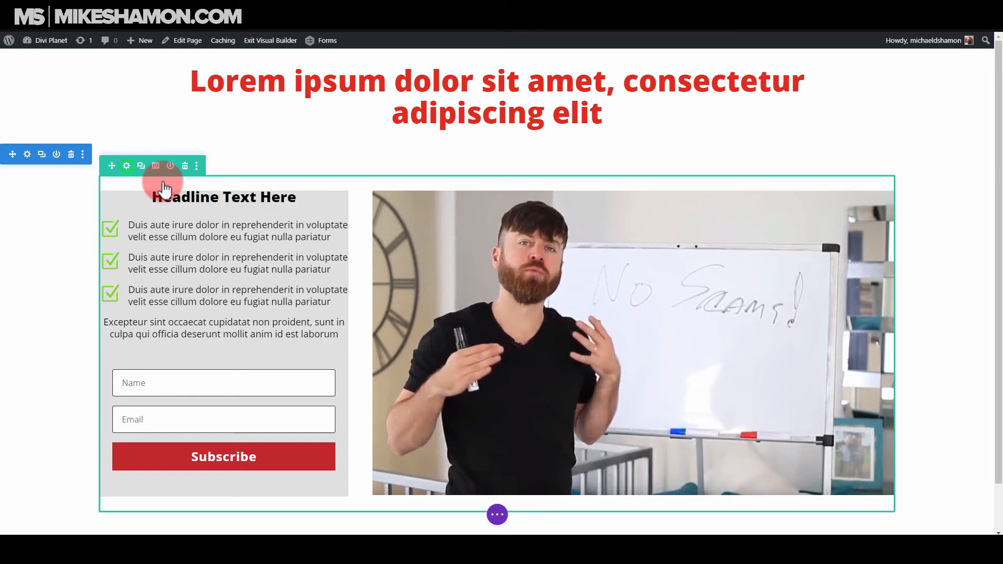
{"action": "left_click", "coordinate": [607, 195]}
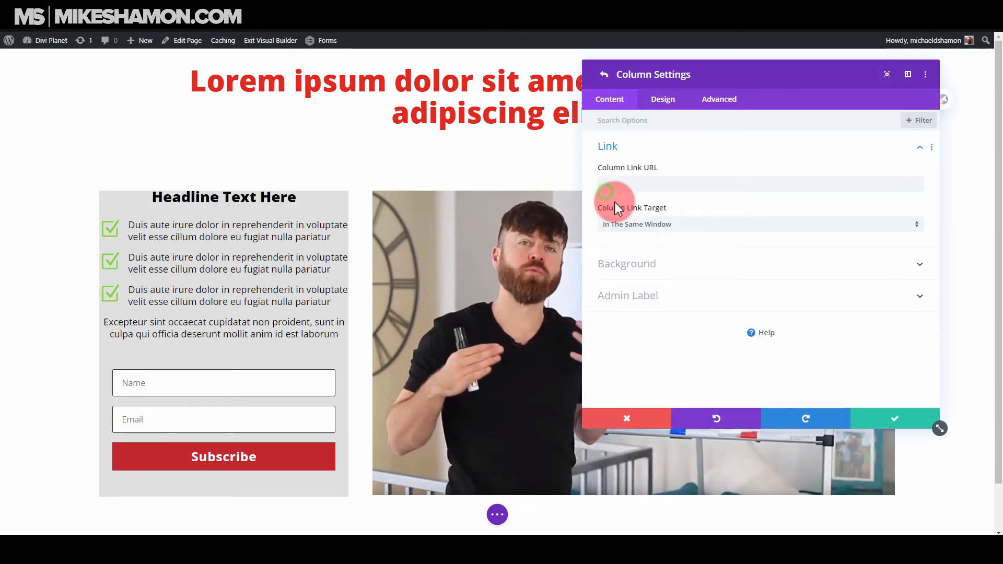
{"action": "left_click", "coordinate": [663, 99]}
{"action": "left_click", "coordinate": [665, 157]}
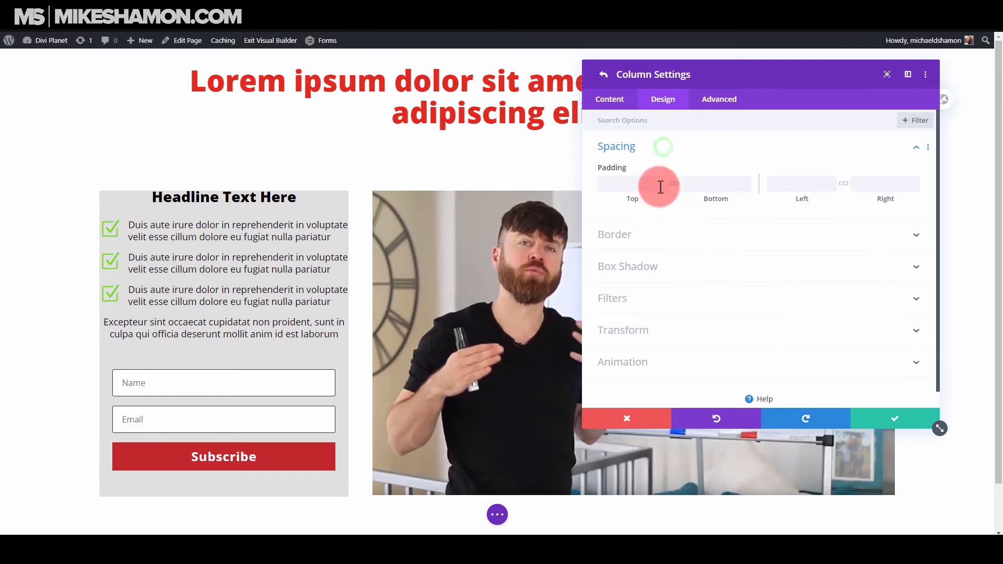
{"action": "left_click", "coordinate": [614, 181]}
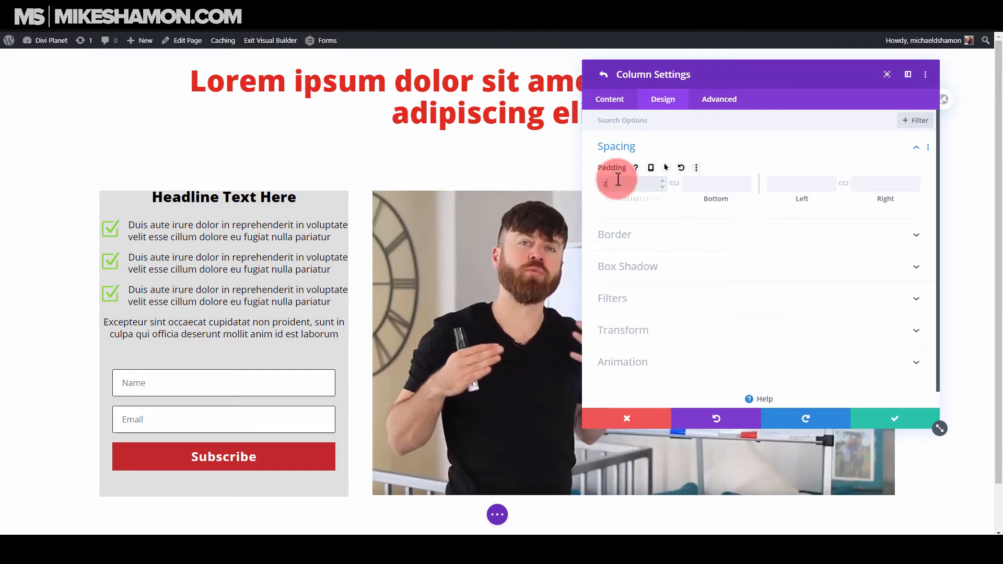
{"action": "type", "text": "2px"}
{"action": "key", "text": "BackSpace"}
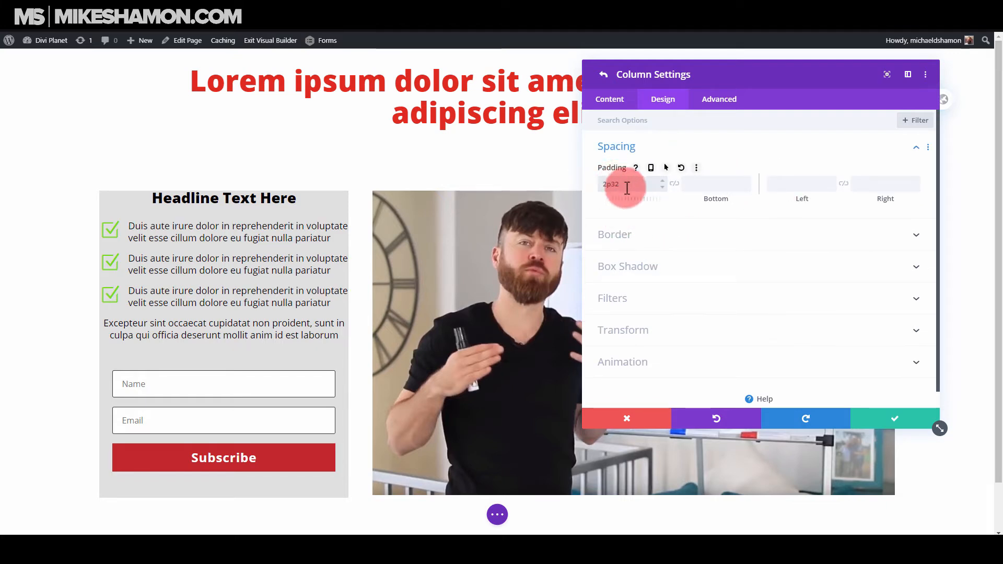
{"action": "double_click", "coordinate": [627, 188]}
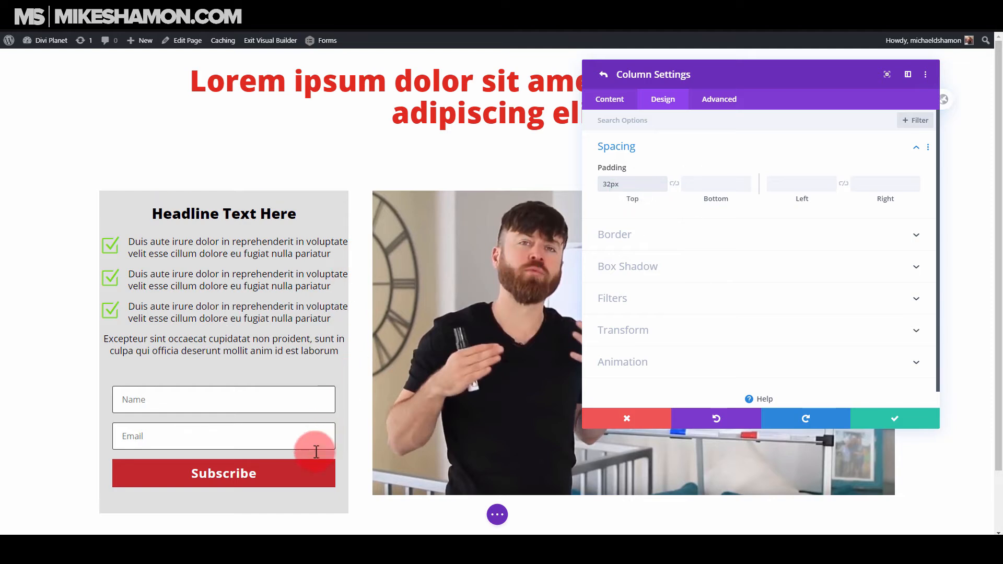
{"action": "left_click", "coordinate": [640, 187]}
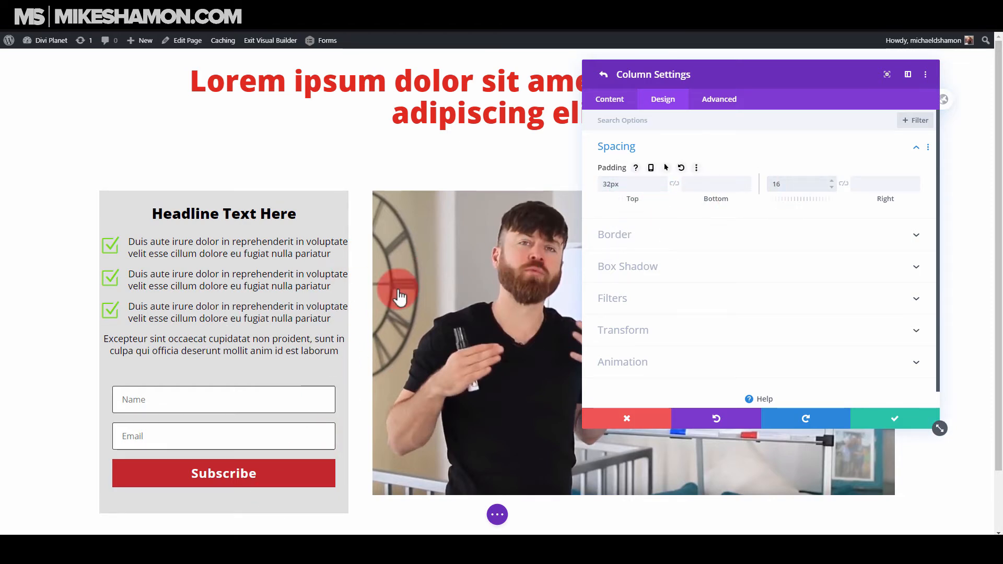
{"action": "left_click", "coordinate": [844, 185]}
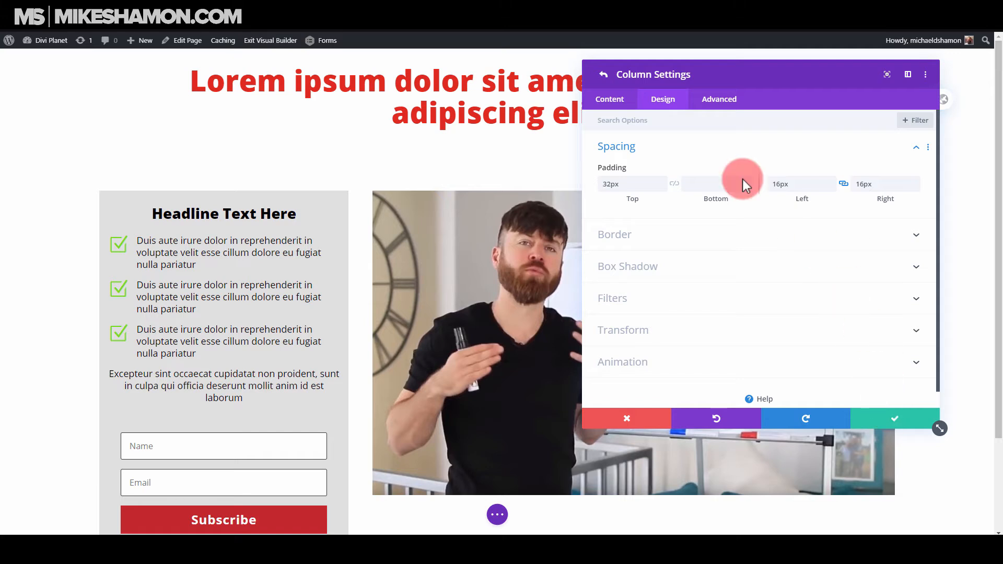
Set the two-column row's gutter width to 1 and save the row settings.
{"action": "left_click", "coordinate": [611, 100]}
{"action": "left_click", "coordinate": [604, 77]}
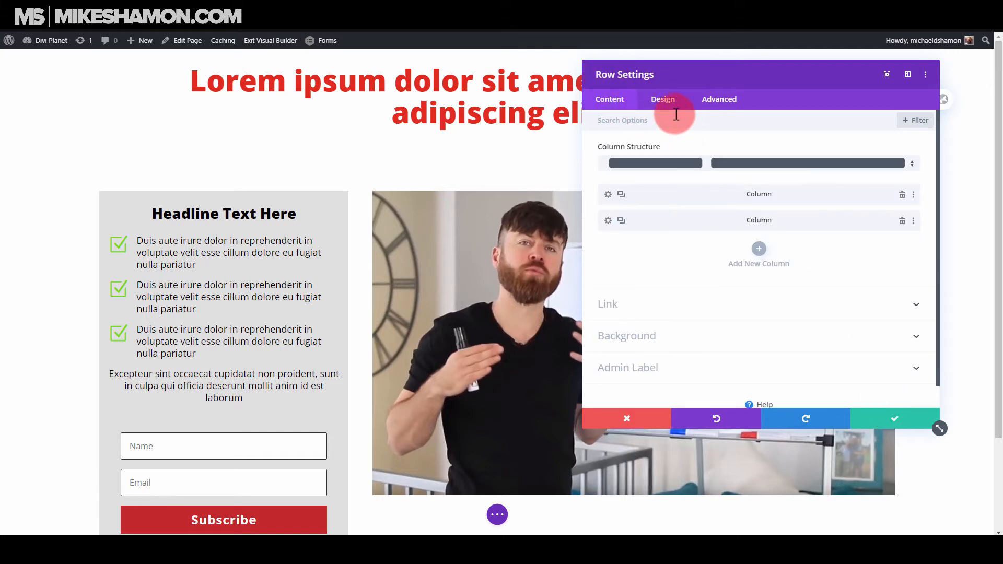
{"action": "left_click", "coordinate": [663, 99]}
{"action": "left_click", "coordinate": [634, 145]}
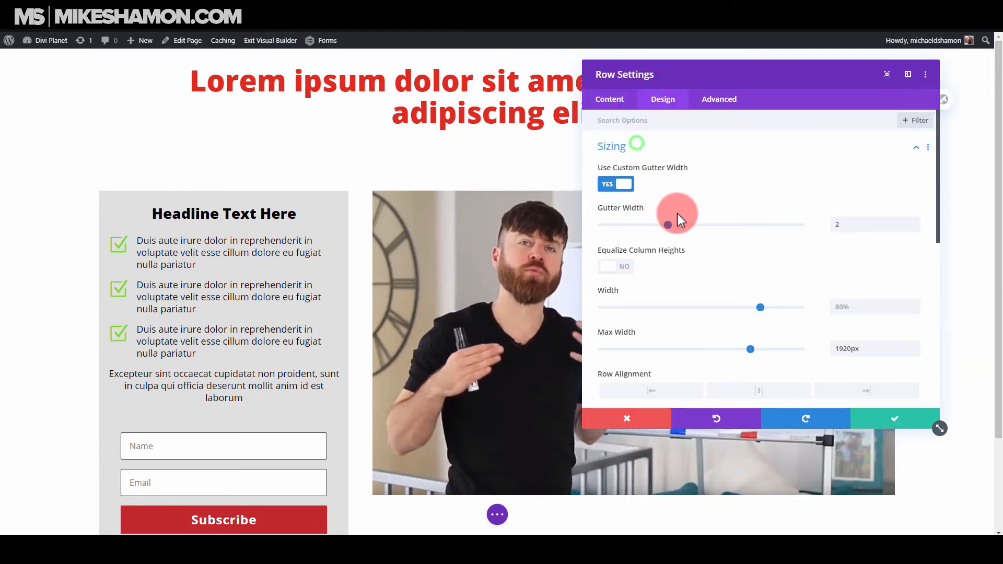
{"action": "left_click_drag", "start_coordinate": [664, 224], "coordinate": [597, 229]}
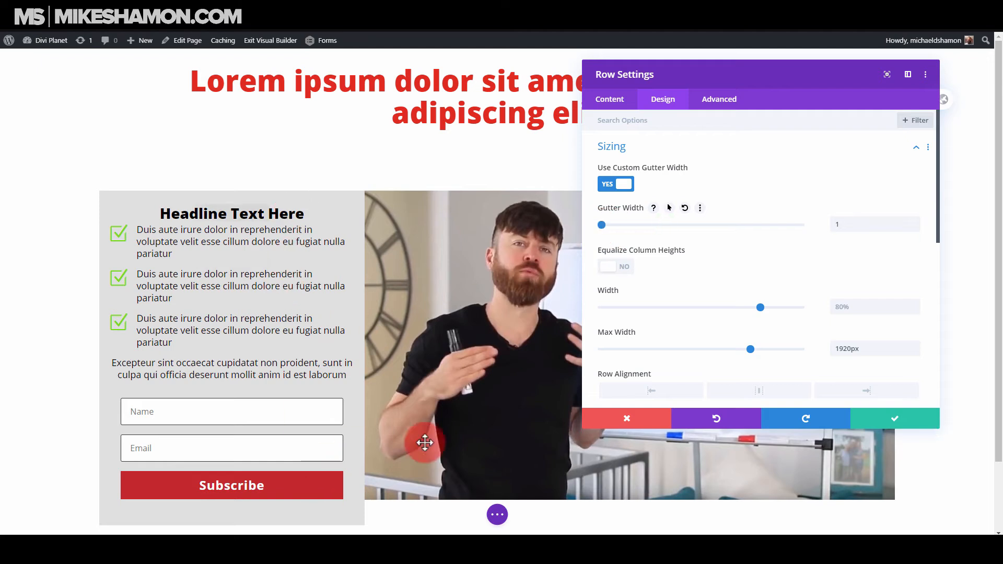
{"action": "left_click", "coordinate": [909, 424]}
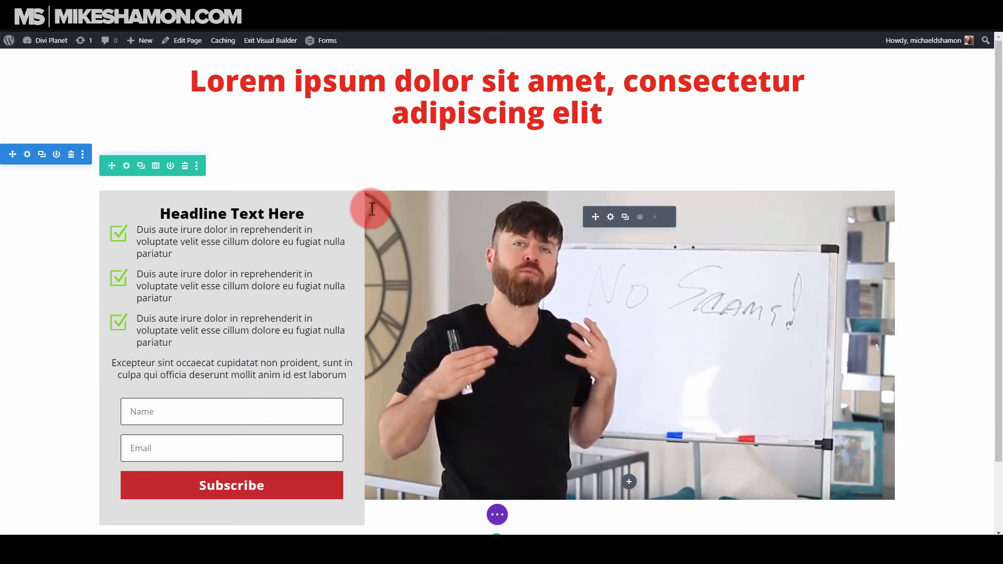
Replace the image in the second column with a Video module and remove its default video.
{"action": "left_click", "coordinate": [653, 221]}
{"action": "left_click", "coordinate": [630, 208]}
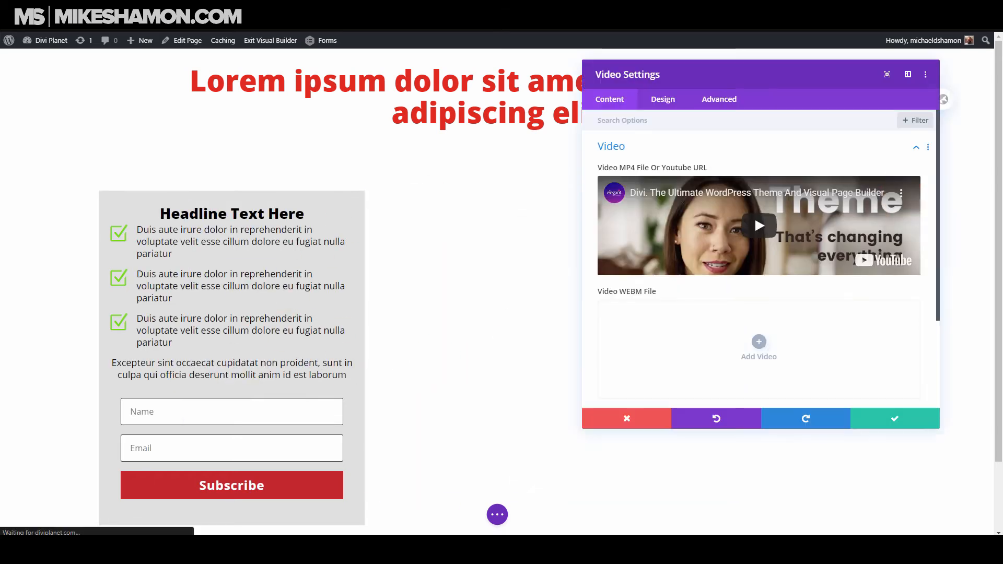
{"action": "left_click", "coordinate": [904, 193]}
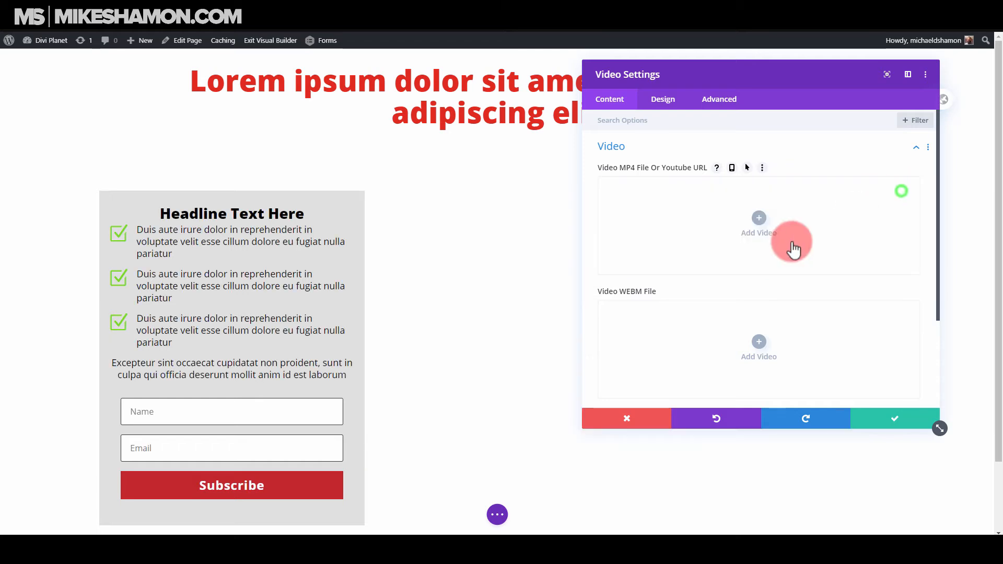
Insert the YouTube video "How to Sell Products with Gravity Forms" by URL, view the overlay options and save the Video module.
{"action": "left_click", "coordinate": [755, 218]}
{"action": "left_click", "coordinate": [52, 101]}
{"action": "left_click", "coordinate": [190, 118]}
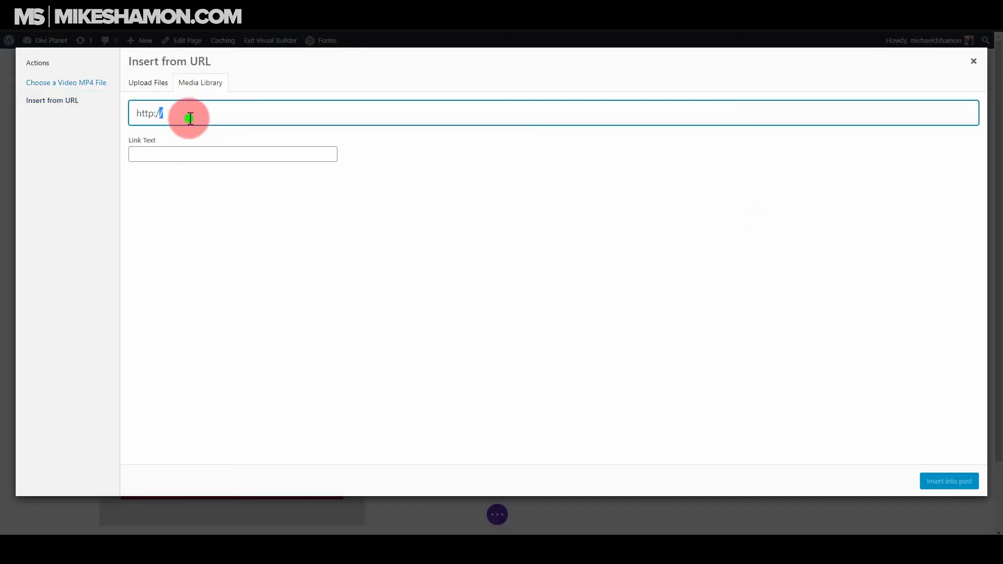
{"action": "left_click", "coordinate": [949, 481]}
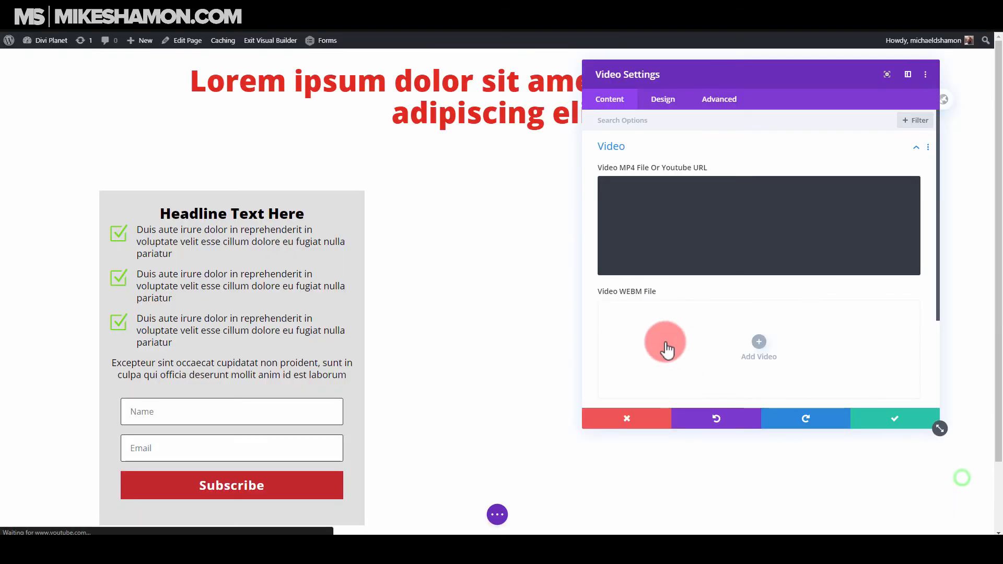
{"action": "scroll", "coordinate": [764, 354], "scroll_direction": "down", "scroll_amount": 3}
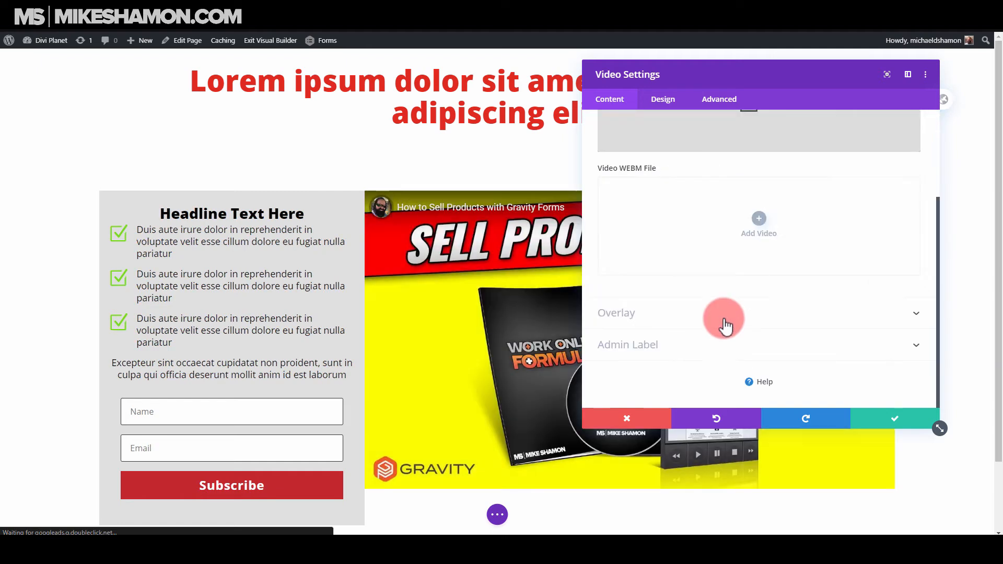
{"action": "left_click", "coordinate": [723, 319]}
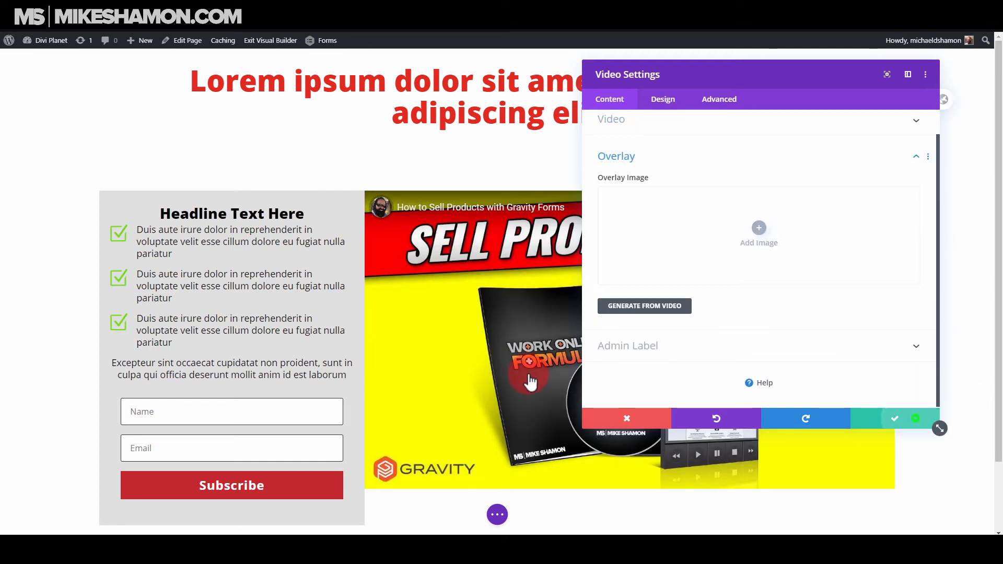
{"action": "mouse_move", "coordinate": [430, 214]}
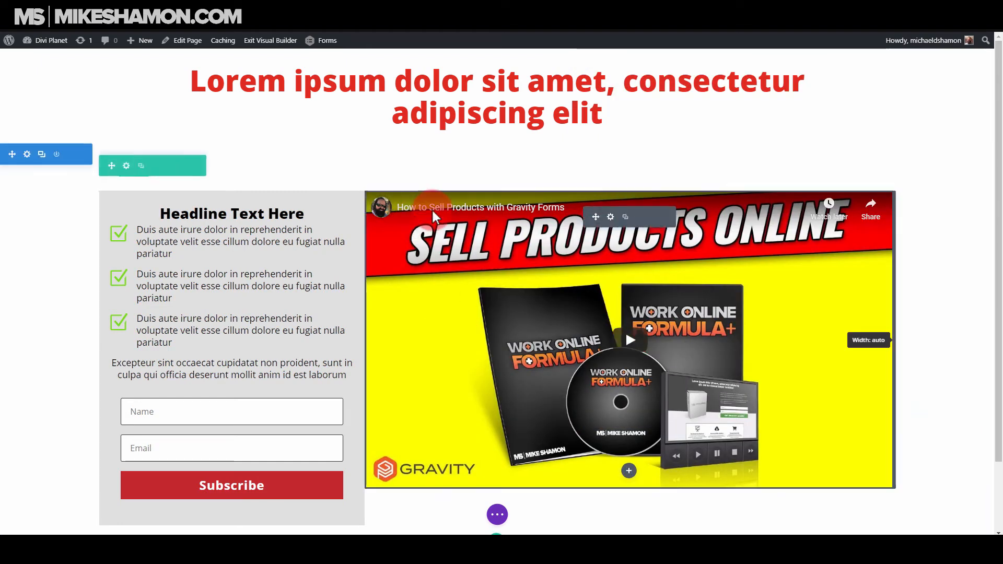
{"action": "left_click", "coordinate": [612, 216]}
{"action": "left_click", "coordinate": [620, 421]}
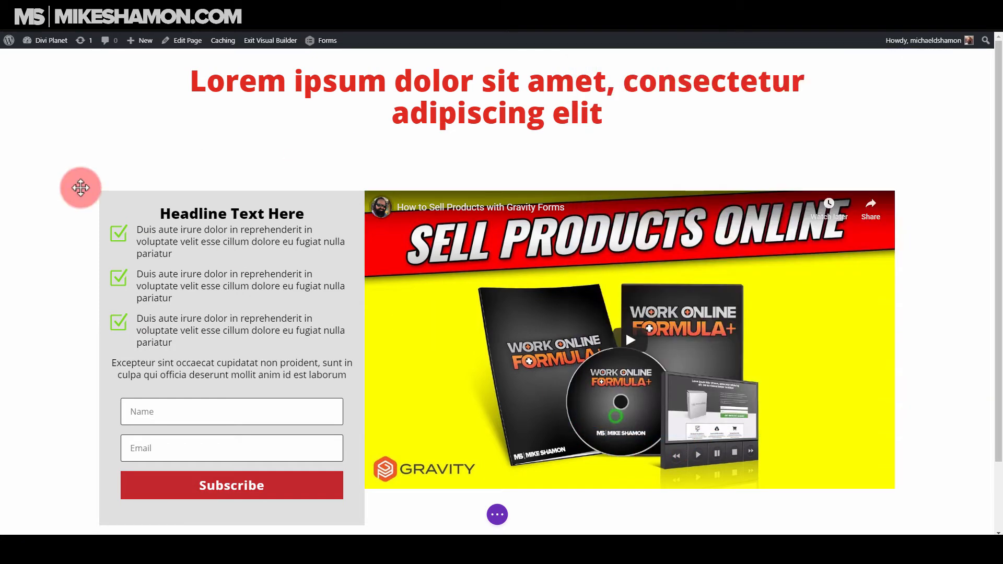
Lighten the first column's background colour to #efefef and save the column and row settings.
{"action": "left_click", "coordinate": [124, 152]}
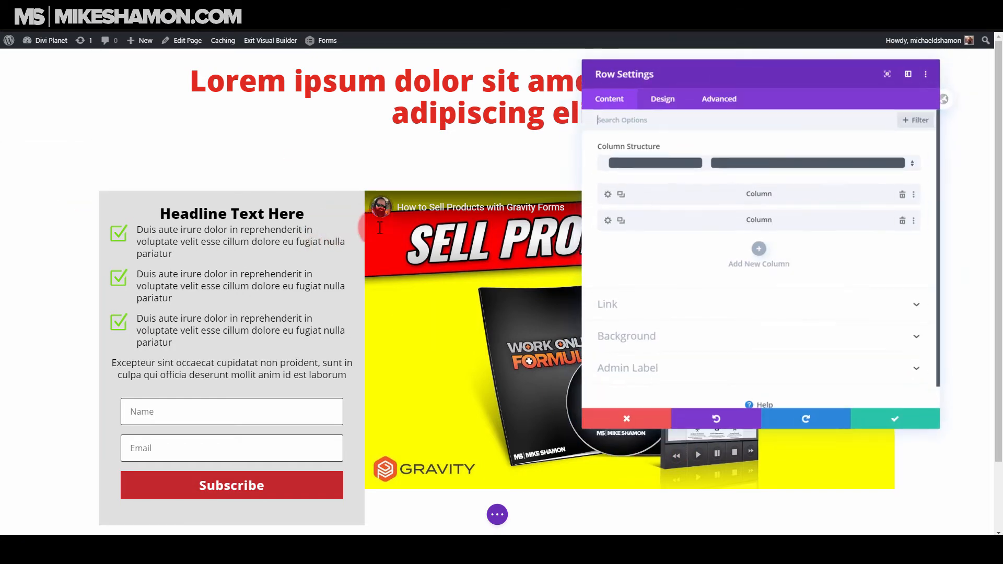
{"action": "left_click", "coordinate": [608, 194]}
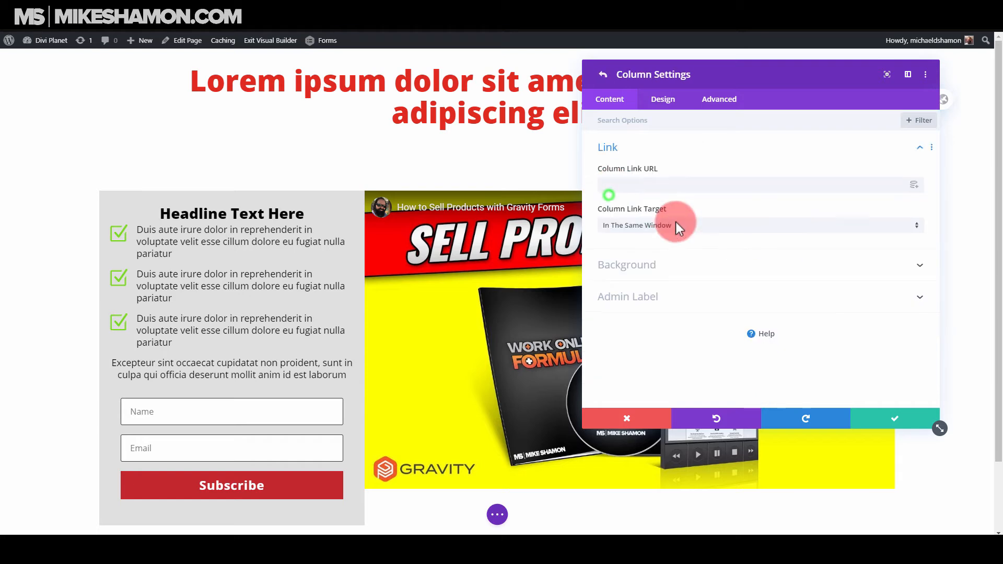
{"action": "left_click", "coordinate": [642, 264]}
{"action": "left_click", "coordinate": [625, 239]}
{"action": "left_click", "coordinate": [602, 207]}
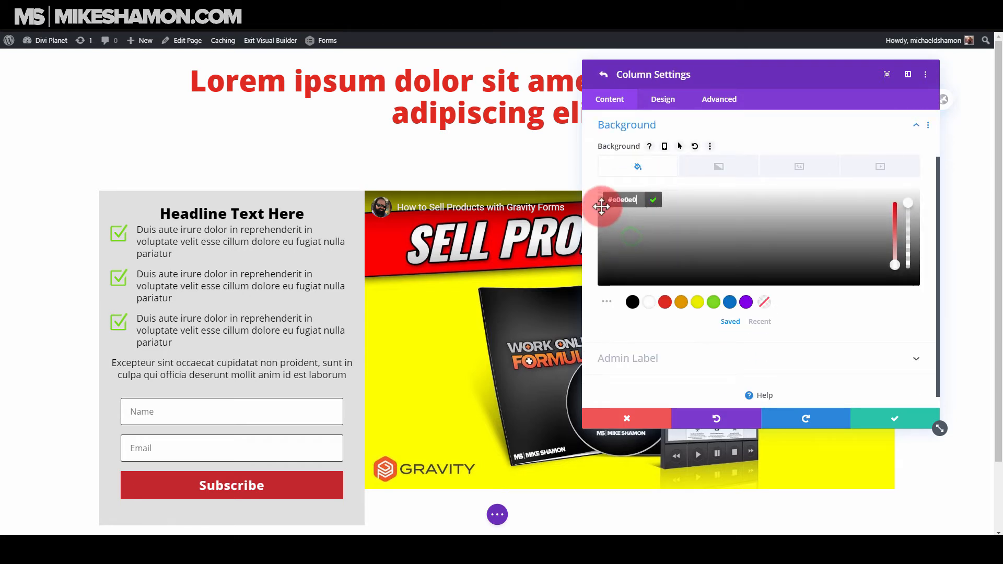
{"action": "left_click_drag", "start_coordinate": [600, 200], "coordinate": [598, 197]}
{"action": "left_click", "coordinate": [598, 195]}
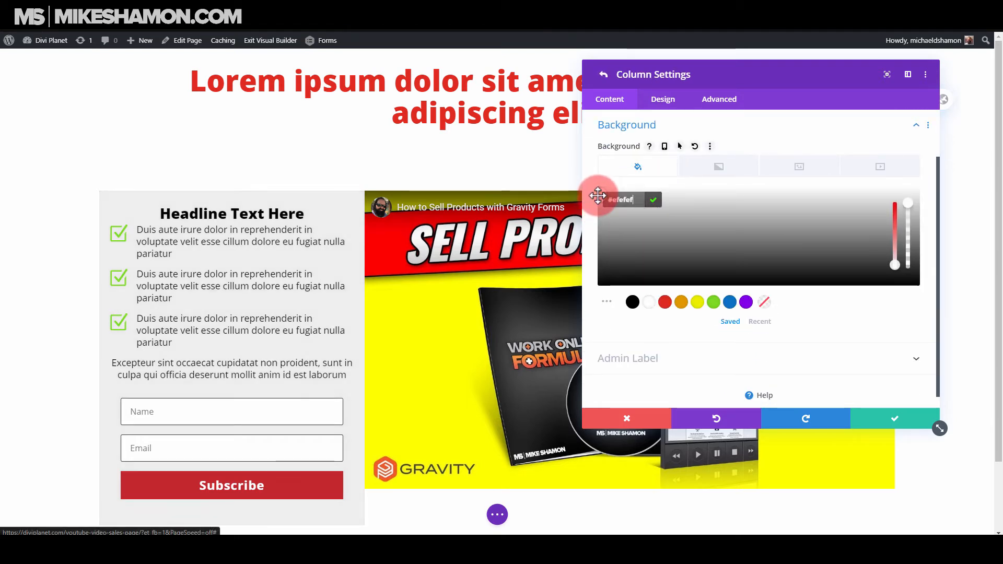
{"action": "left_click", "coordinate": [916, 426]}
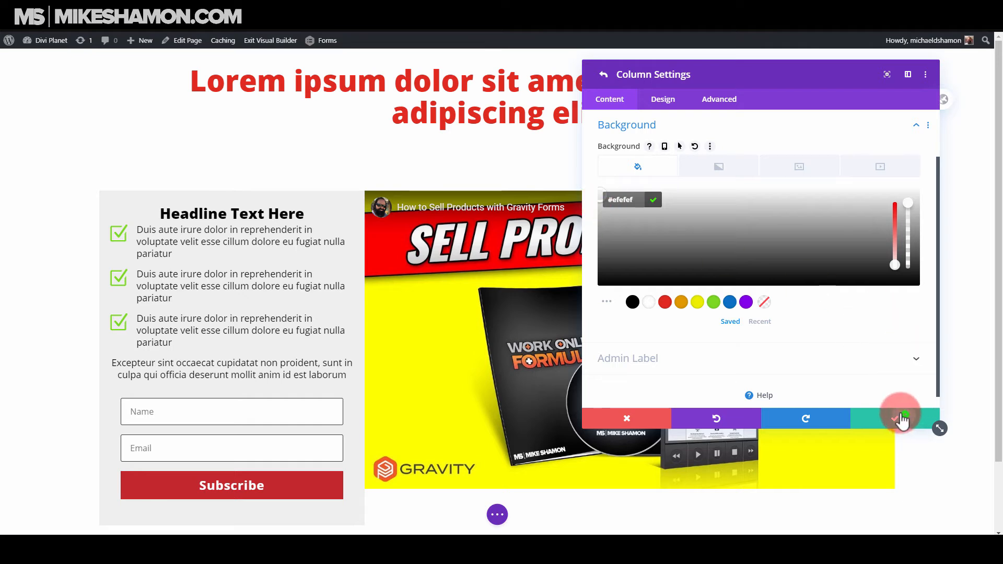
{"action": "left_click", "coordinate": [898, 418]}
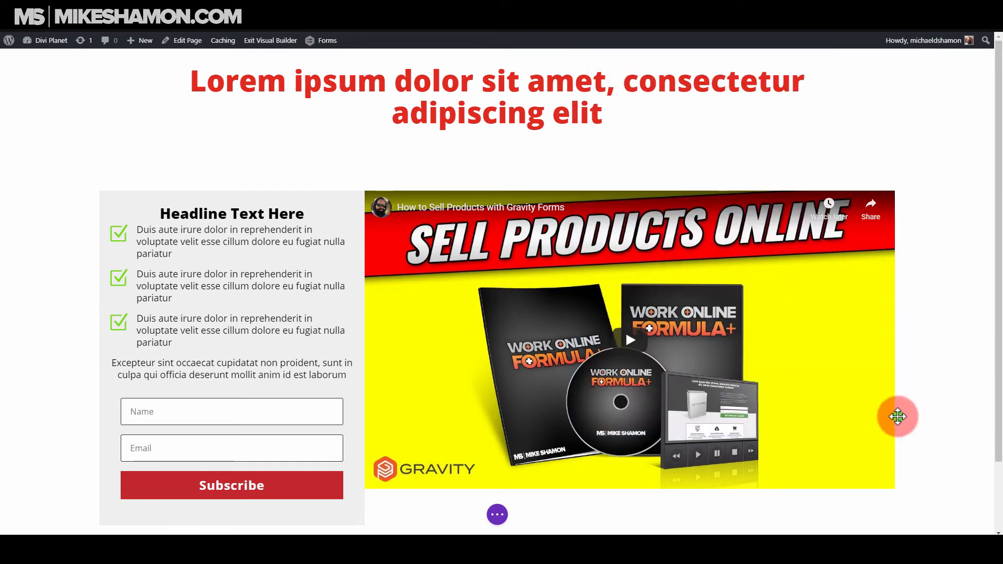
Set the two-column row's top and bottom margin and its top and bottom padding to 0px.
{"action": "left_click", "coordinate": [500, 519]}
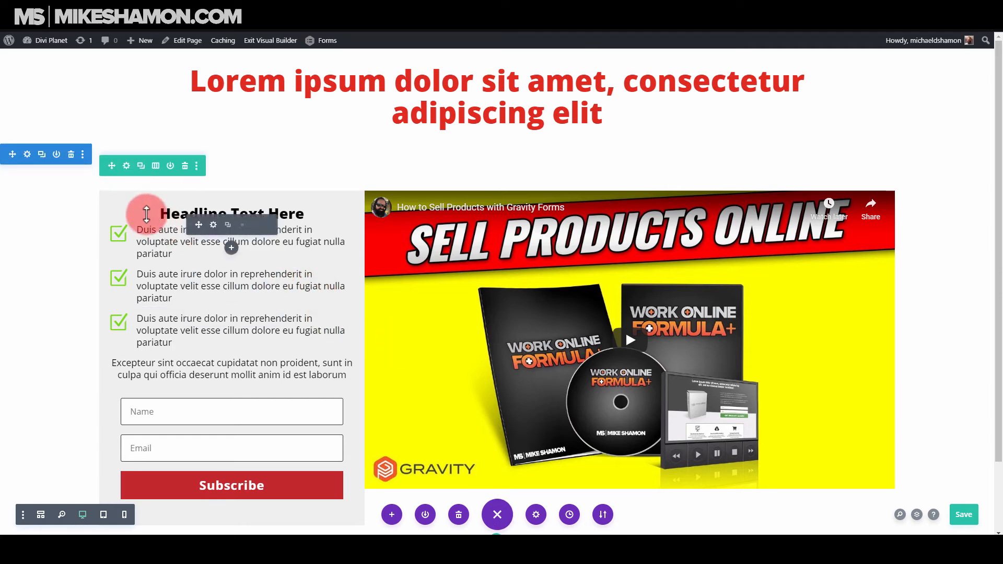
{"action": "left_click", "coordinate": [126, 166]}
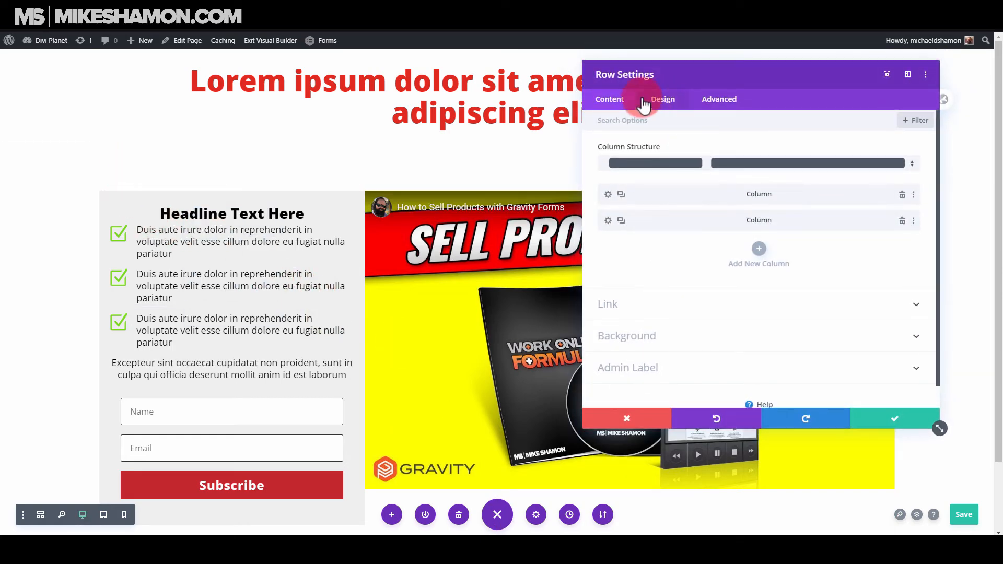
{"action": "left_click", "coordinate": [661, 100]}
{"action": "left_click", "coordinate": [652, 172]}
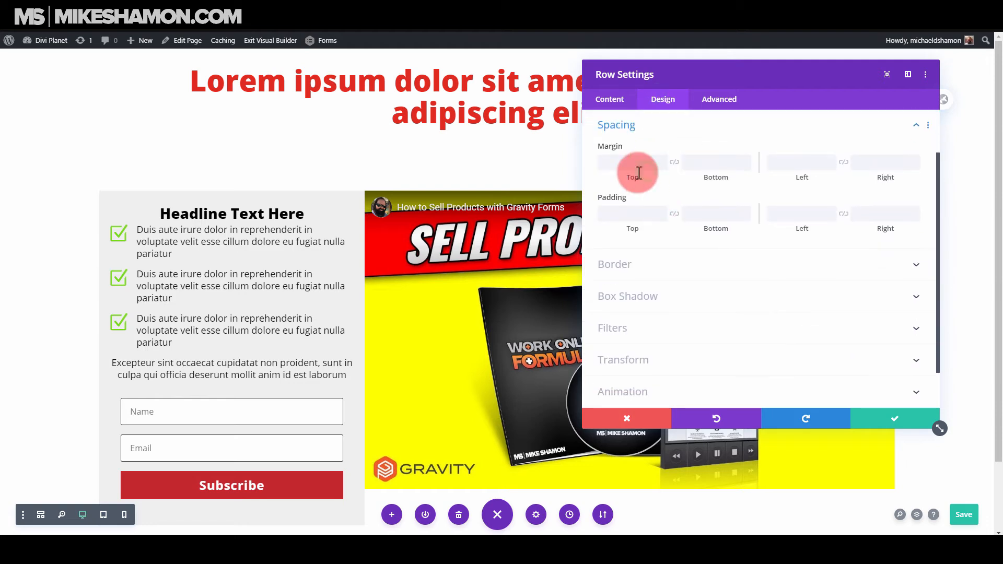
{"action": "left_click_drag", "start_coordinate": [637, 164], "coordinate": [637, 166]}
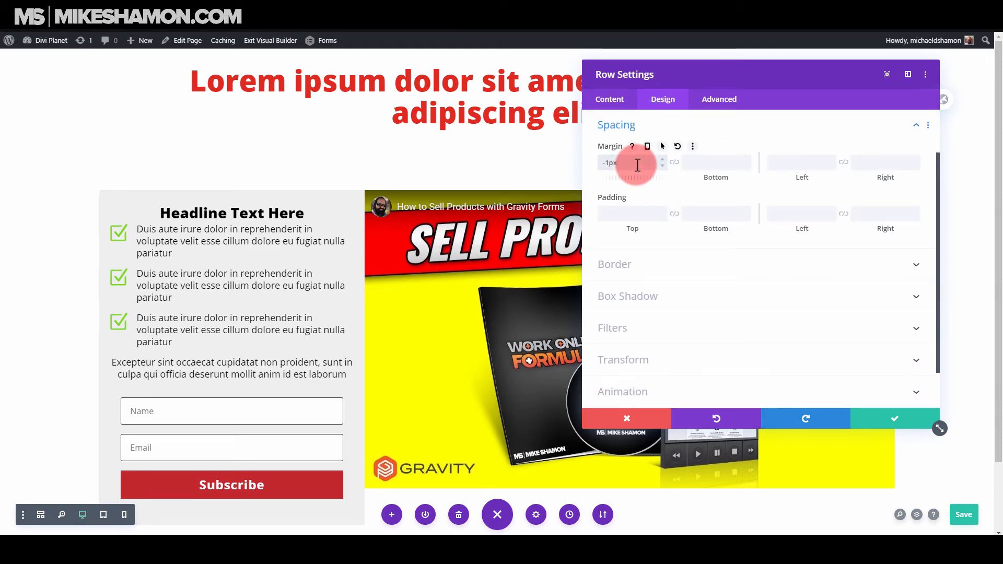
{"action": "type", "text": "0"}
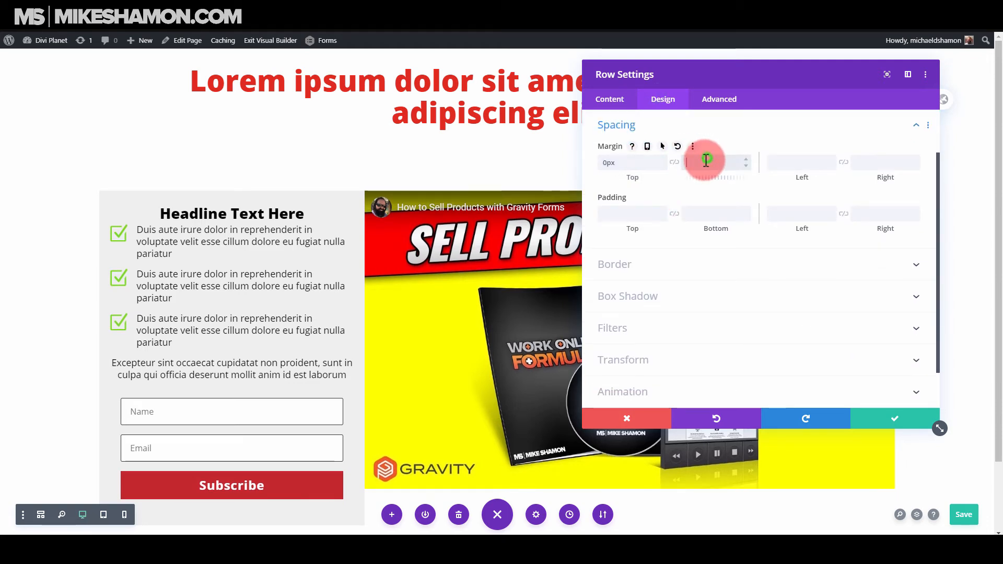
{"action": "left_click", "coordinate": [674, 162]}
{"action": "left_click", "coordinate": [630, 220]}
{"action": "type", "text": "0"}
{"action": "left_click", "coordinate": [674, 213]}
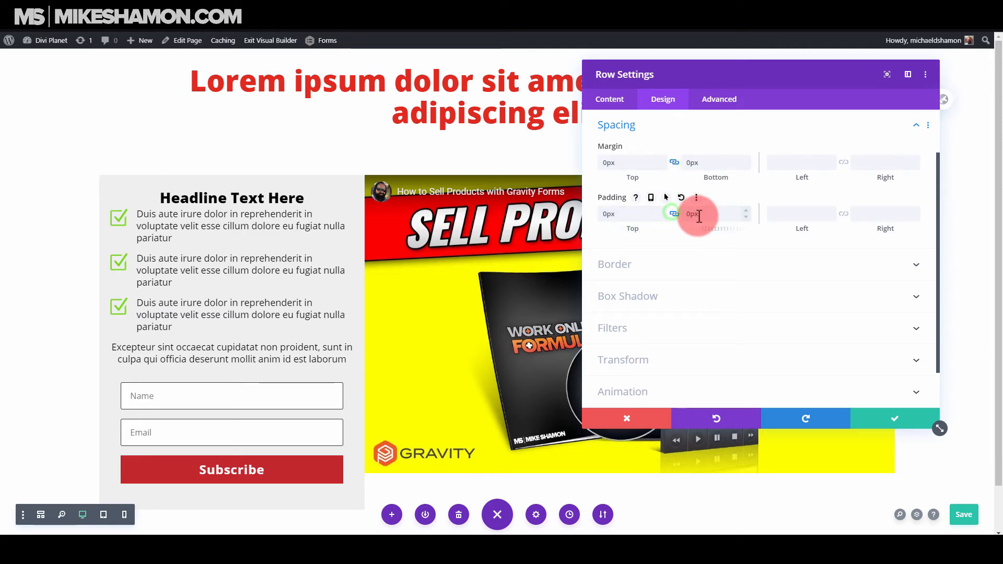
Set the two-column row's width to 100%.
{"action": "left_click", "coordinate": [647, 131]}
{"action": "left_click", "coordinate": [646, 147]}
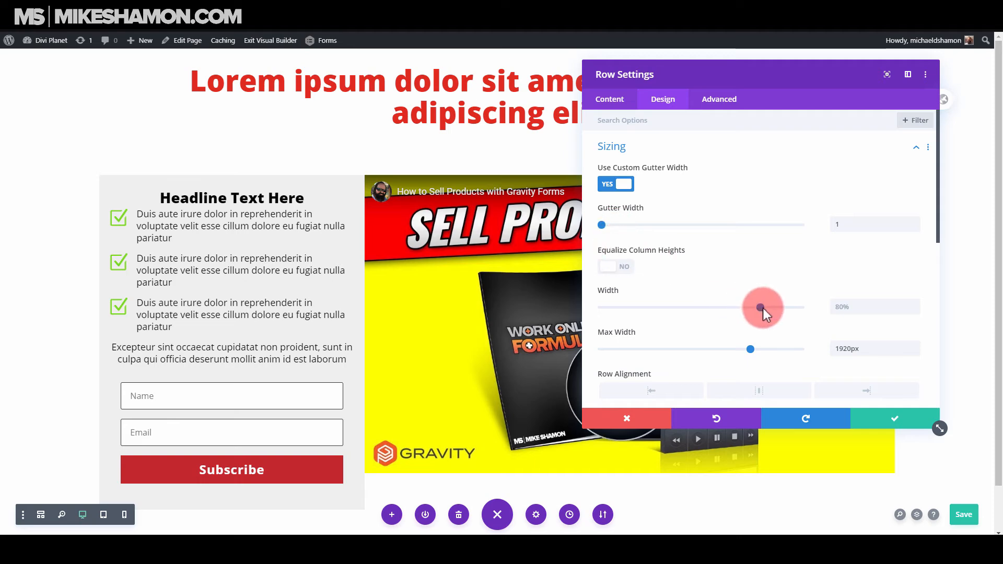
{"action": "left_click", "coordinate": [624, 267]}
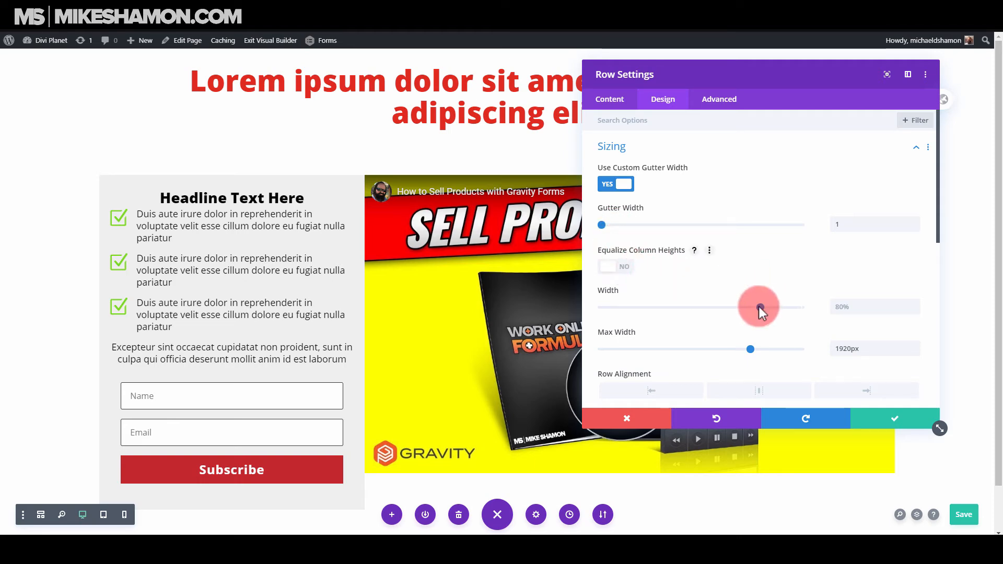
{"action": "left_click_drag", "start_coordinate": [759, 307], "coordinate": [817, 309]}
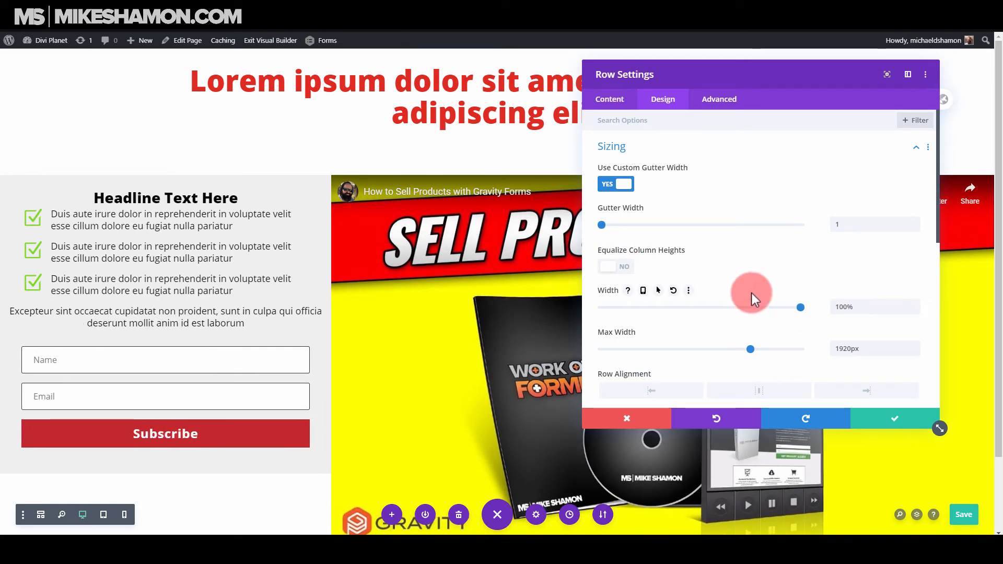
Enable equal column heights for the row, compare the layout with it off and on, and save with it enabled.
{"action": "left_click", "coordinate": [624, 268]}
{"action": "scroll", "coordinate": [271, 285], "scroll_direction": "down", "scroll_amount": 2}
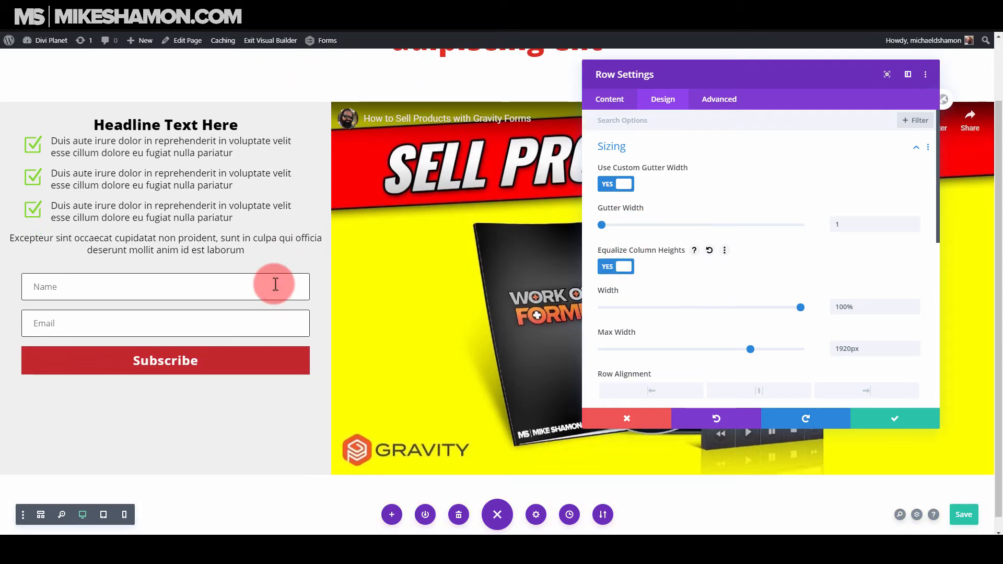
{"action": "left_click", "coordinate": [621, 266]}
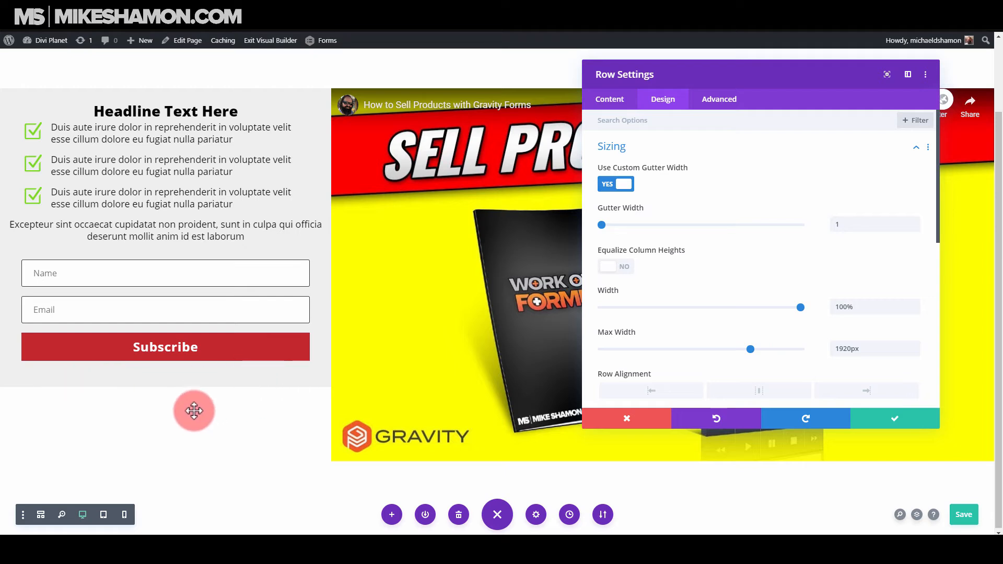
{"action": "left_click", "coordinate": [622, 266]}
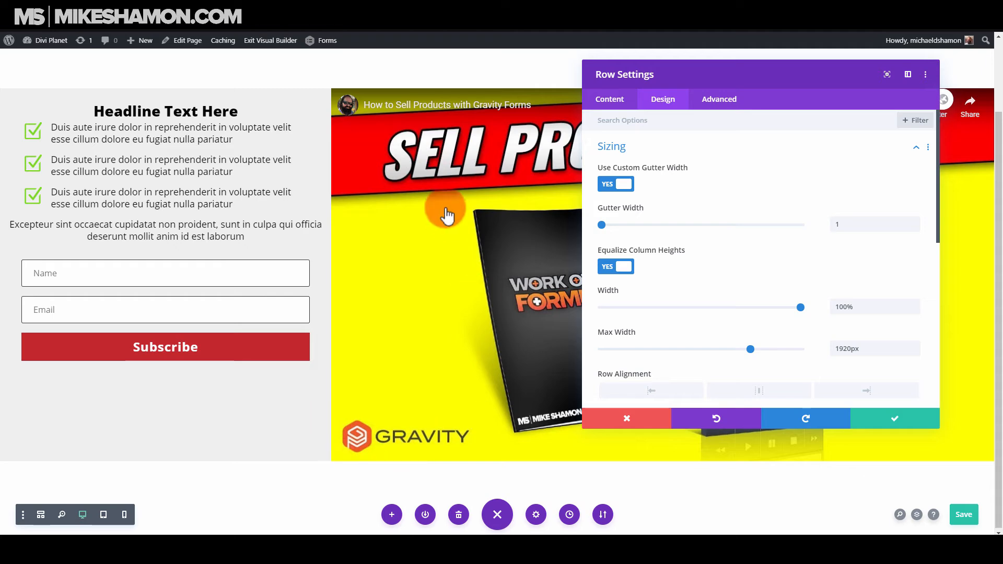
{"action": "left_click", "coordinate": [852, 417]}
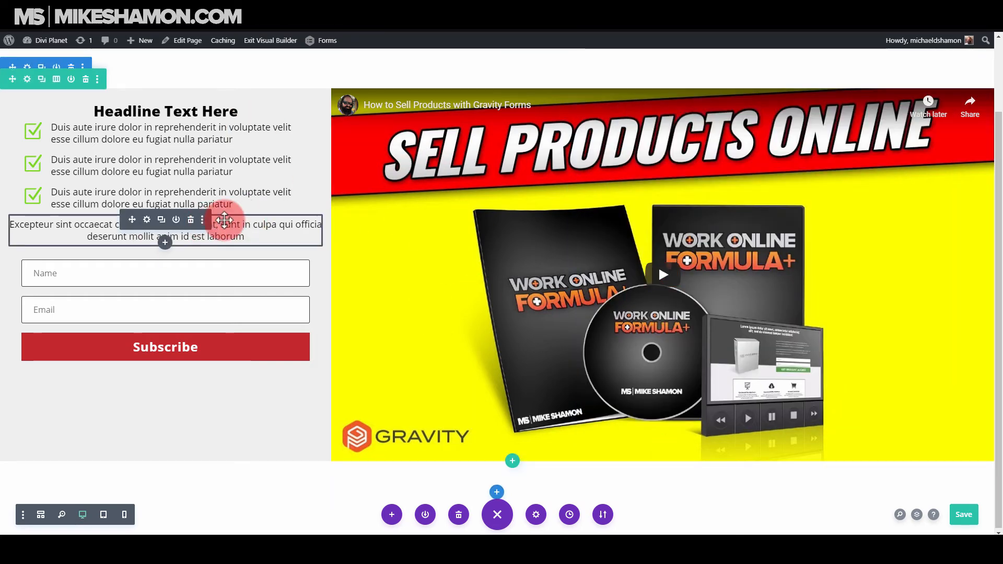
Set the top and bottom margin and padding of the section holding the two-column row to 0px and save.
{"action": "scroll", "coordinate": [236, 222], "scroll_direction": "up", "scroll_amount": 2}
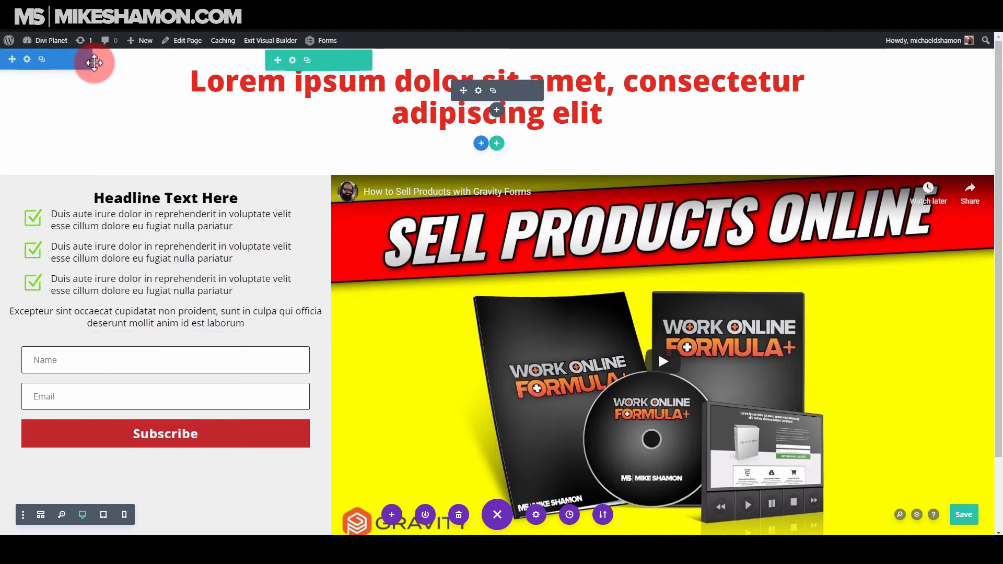
{"action": "left_click", "coordinate": [27, 59]}
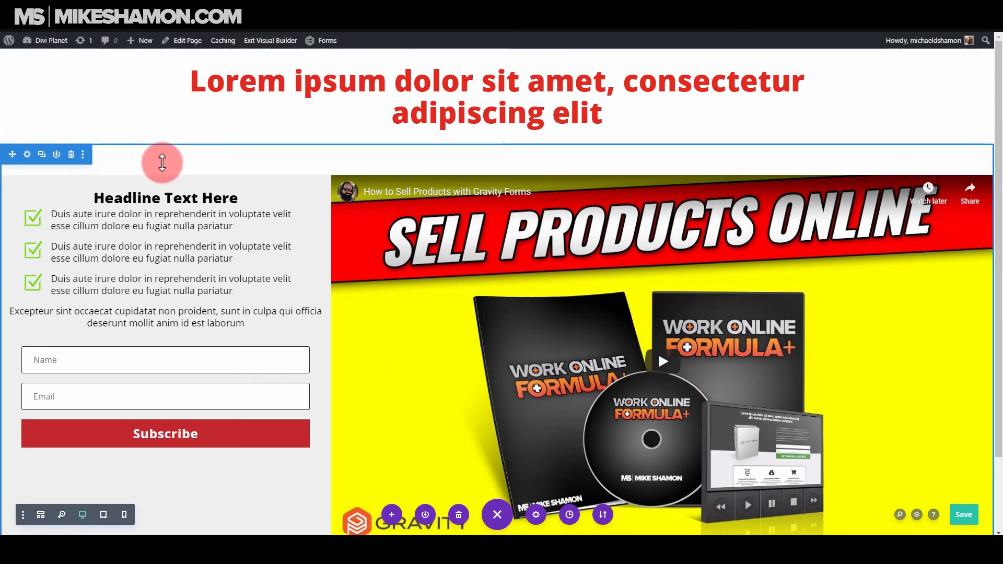
{"action": "left_click", "coordinate": [27, 154]}
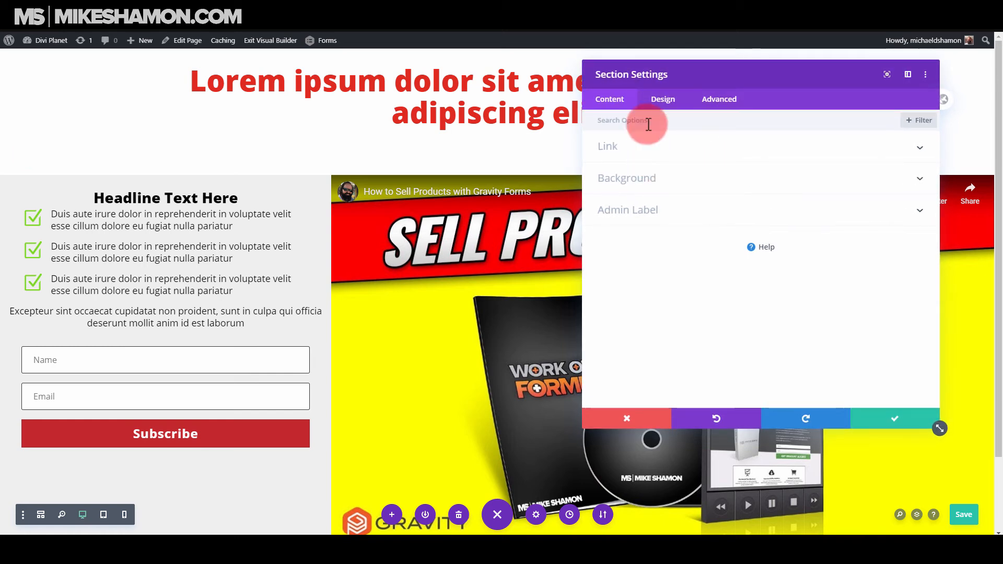
{"action": "left_click", "coordinate": [663, 100]}
{"action": "left_click", "coordinate": [641, 240]}
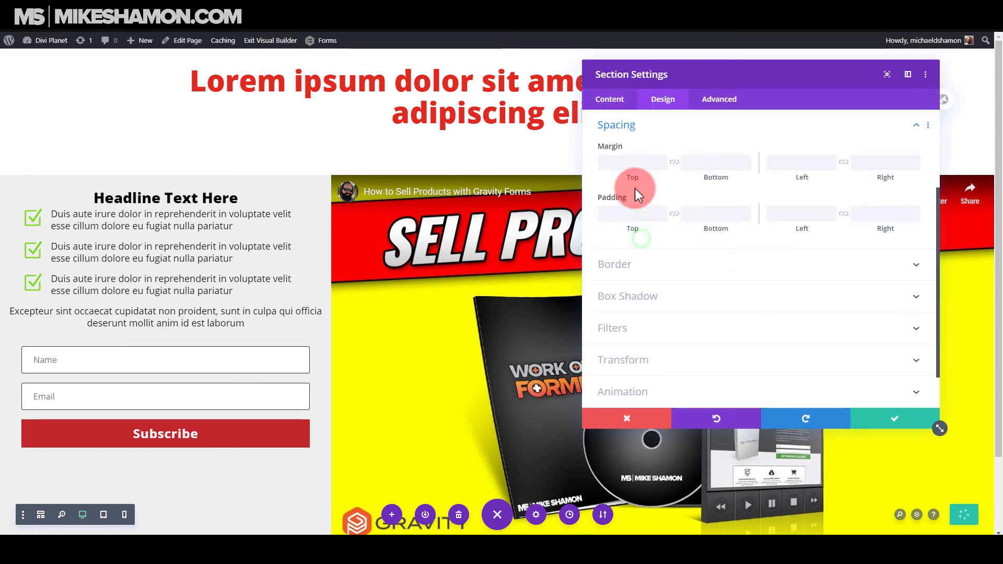
{"action": "type", "text": "0"}
{"action": "left_click", "coordinate": [634, 213]}
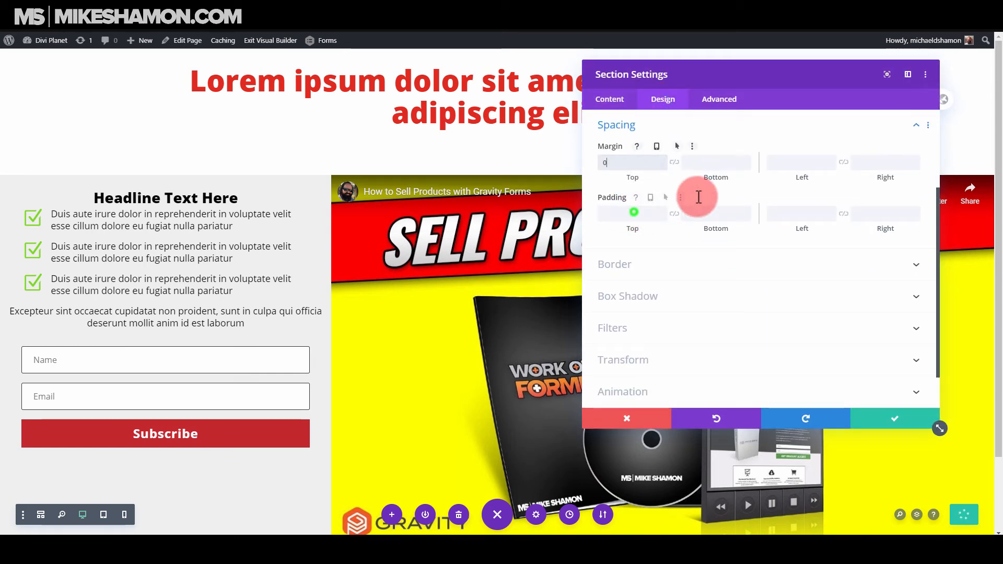
{"action": "type", "text": "0"}
{"action": "left_click", "coordinate": [709, 162]}
{"action": "left_click", "coordinate": [701, 212]}
{"action": "left_click", "coordinate": [674, 161]}
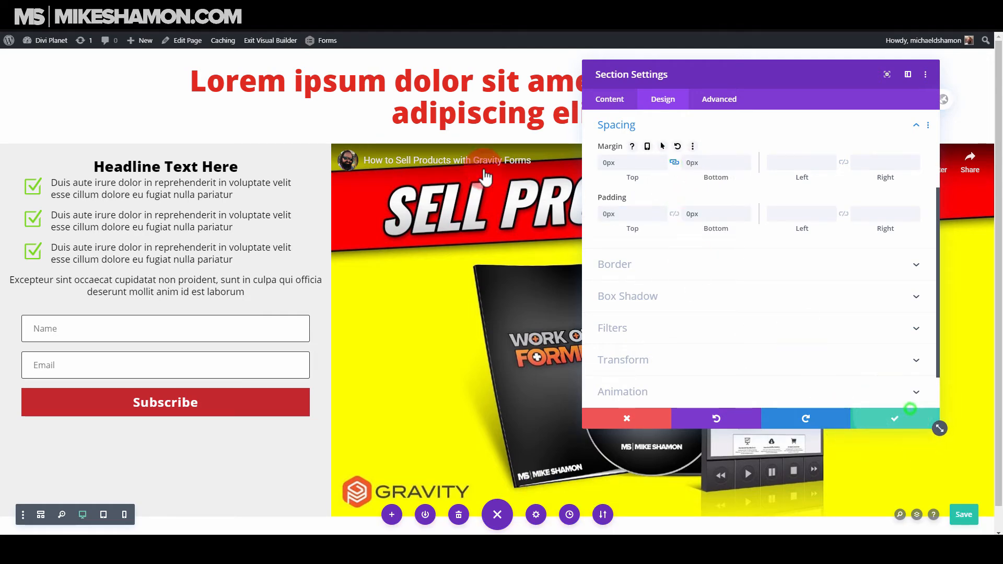
{"action": "left_click", "coordinate": [911, 417]}
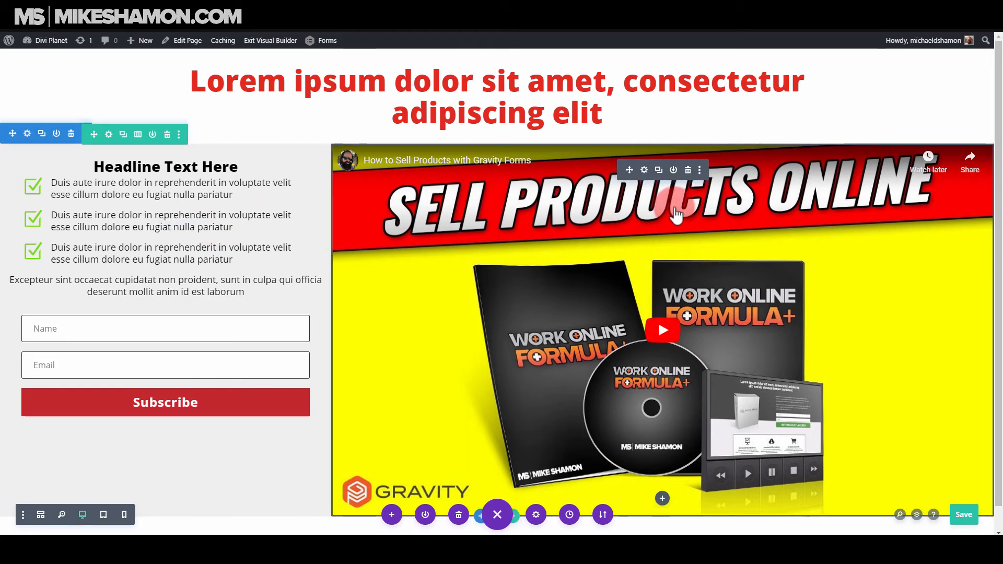
Add a 7px solid dark border around the video and save the video settings.
{"action": "left_click", "coordinate": [644, 170]}
{"action": "left_click", "coordinate": [664, 103]}
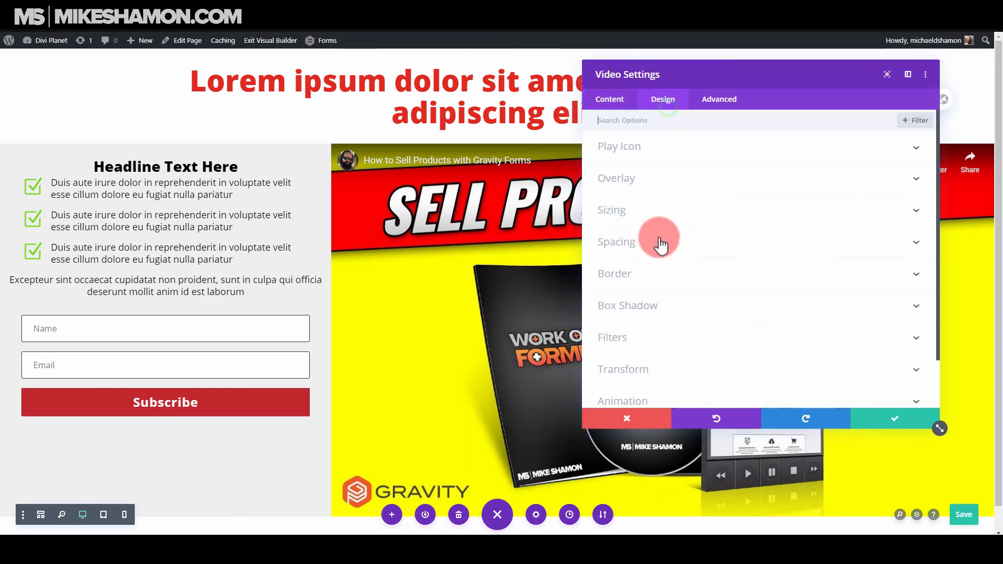
{"action": "left_click", "coordinate": [647, 272]}
{"action": "scroll", "coordinate": [619, 356], "scroll_direction": "down", "scroll_amount": 4}
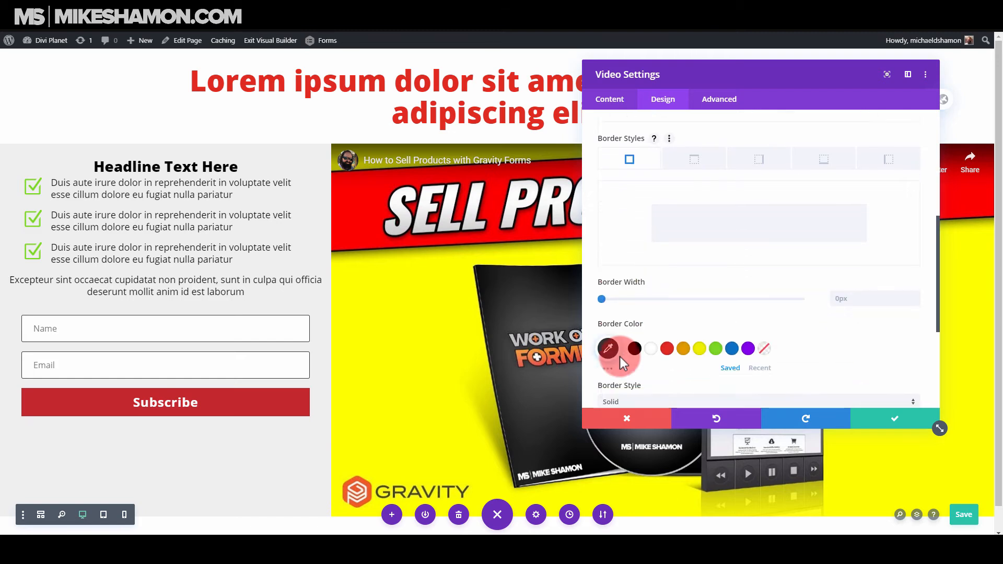
{"action": "left_click_drag", "start_coordinate": [605, 243], "coordinate": [630, 243]}
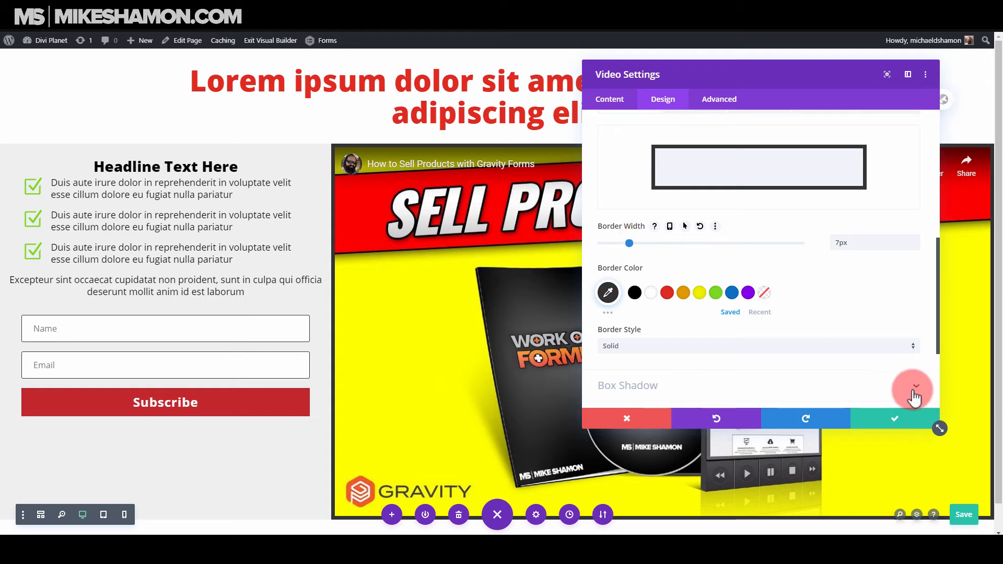
{"action": "left_click", "coordinate": [894, 417]}
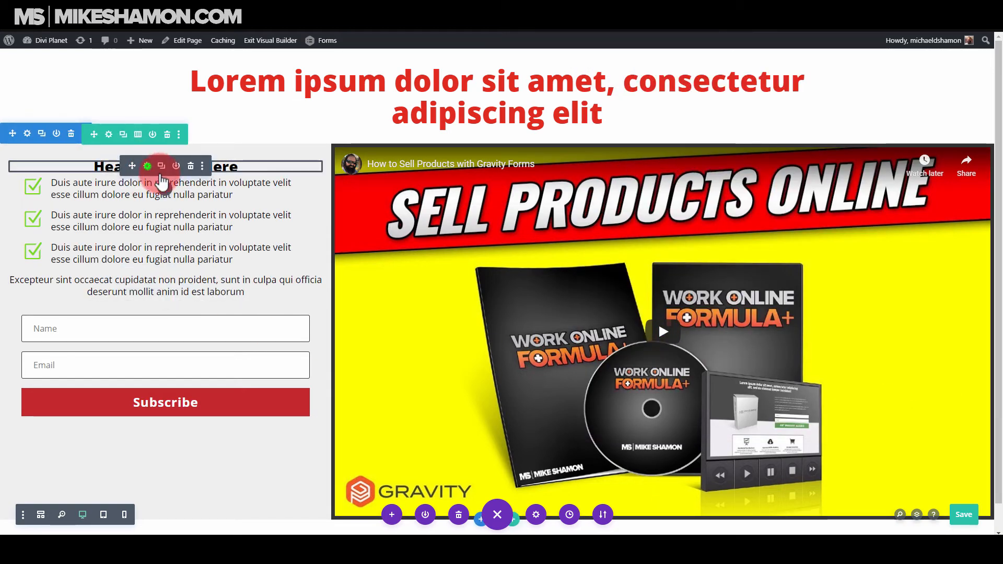
Increase the text size of the first column's "Headline Text Here" module to 38px.
{"action": "left_click", "coordinate": [149, 168]}
{"action": "left_click", "coordinate": [665, 101]}
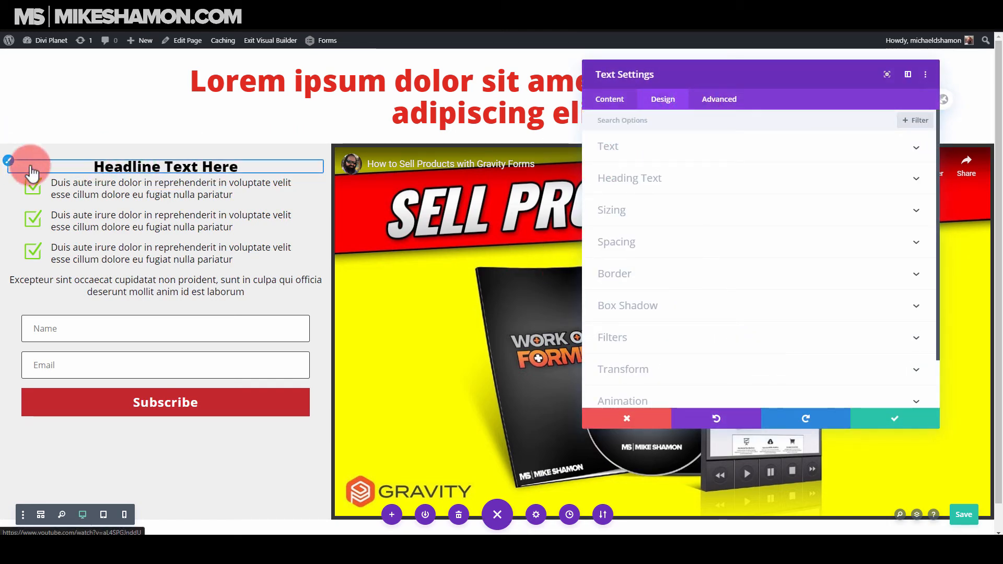
{"action": "left_click", "coordinate": [748, 153]}
{"action": "scroll", "coordinate": [731, 290], "scroll_direction": "down", "scroll_amount": 3}
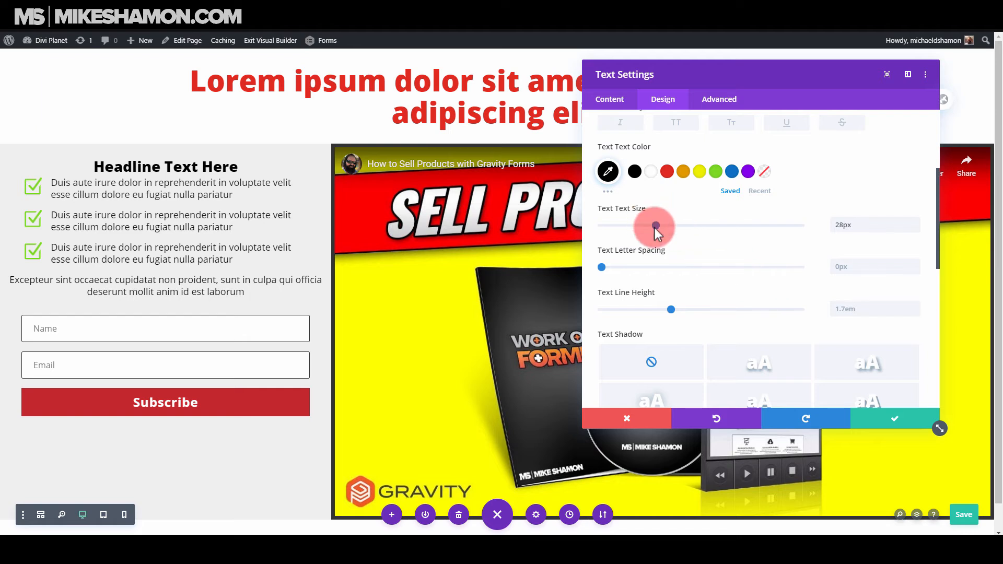
{"action": "left_click_drag", "start_coordinate": [654, 227], "coordinate": [675, 227]}
{"action": "scroll", "coordinate": [693, 271], "scroll_direction": "down", "scroll_amount": 2}
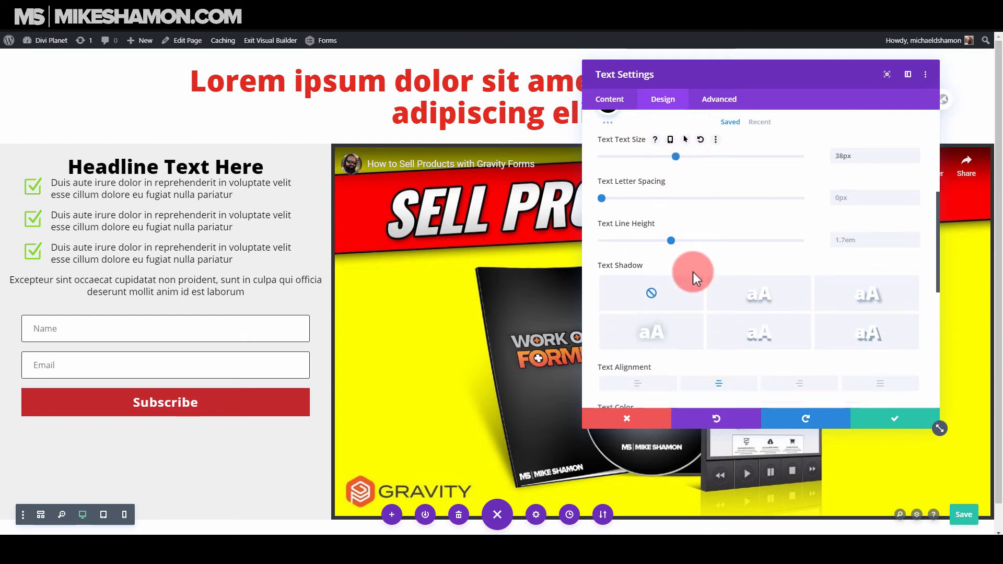
Set the bottom padding of the "Headline Text Here" module to 16px and save its settings.
{"action": "scroll", "coordinate": [693, 271], "scroll_direction": "down", "scroll_amount": 5}
{"action": "left_click", "coordinate": [651, 175]}
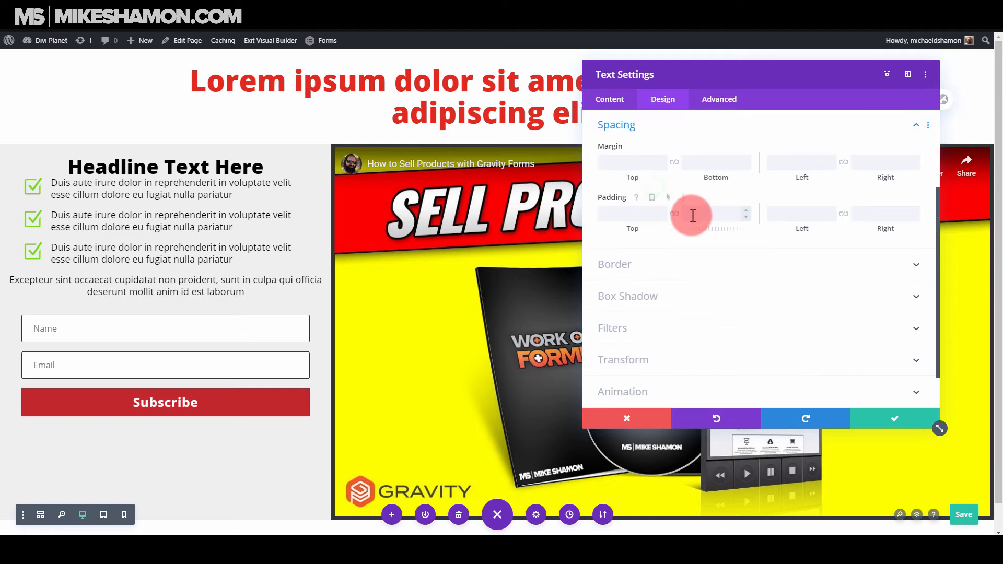
{"action": "left_click", "coordinate": [647, 163]}
{"action": "left_click", "coordinate": [634, 214]}
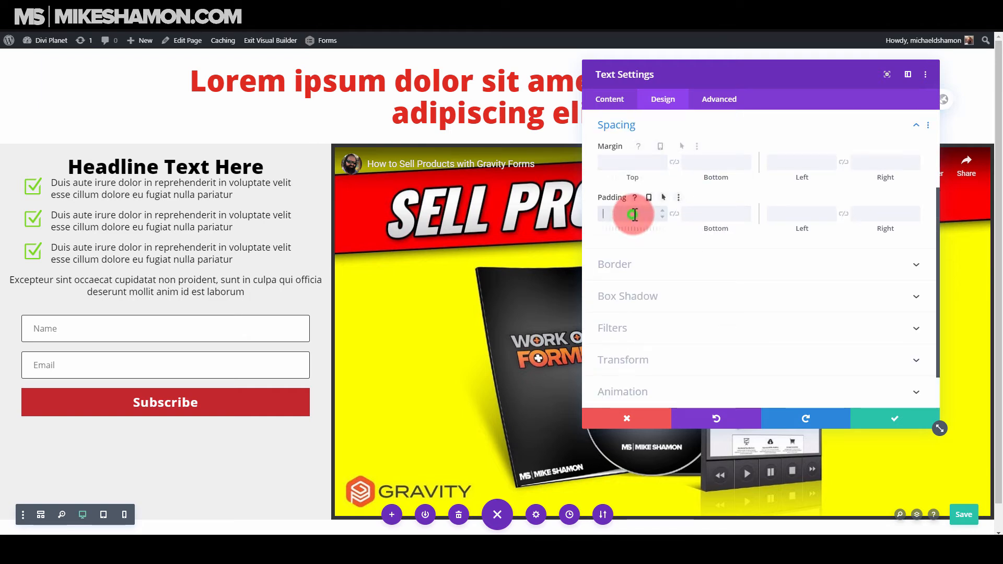
{"action": "left_click", "coordinate": [706, 214]}
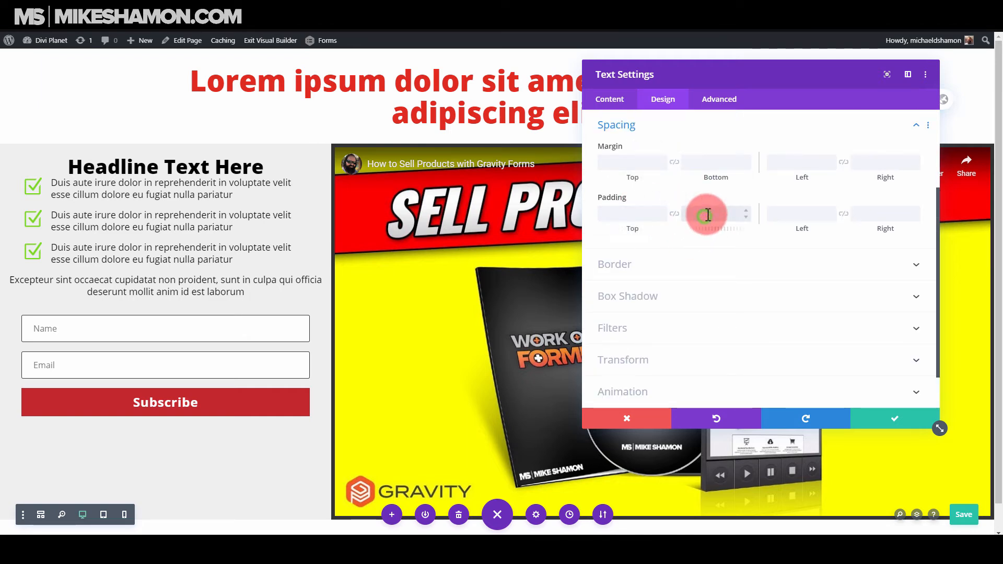
{"action": "type", "text": "8px"}
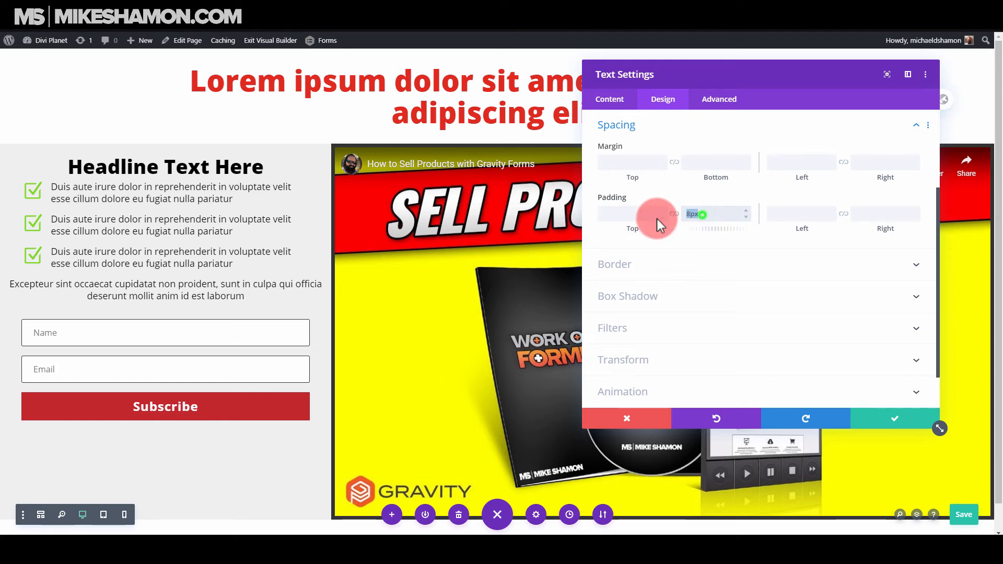
{"action": "type", "text": "16px"}
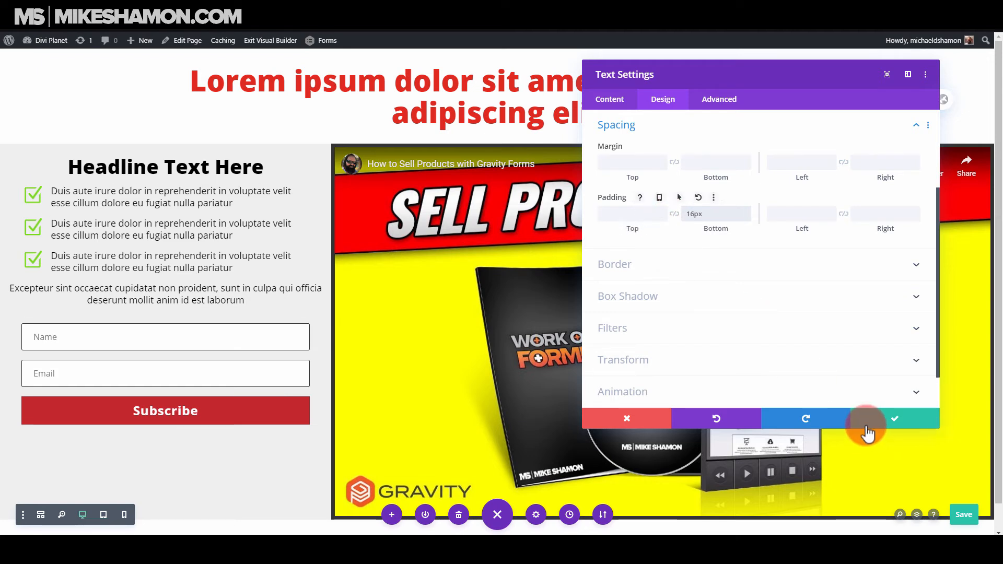
{"action": "left_click", "coordinate": [865, 425]}
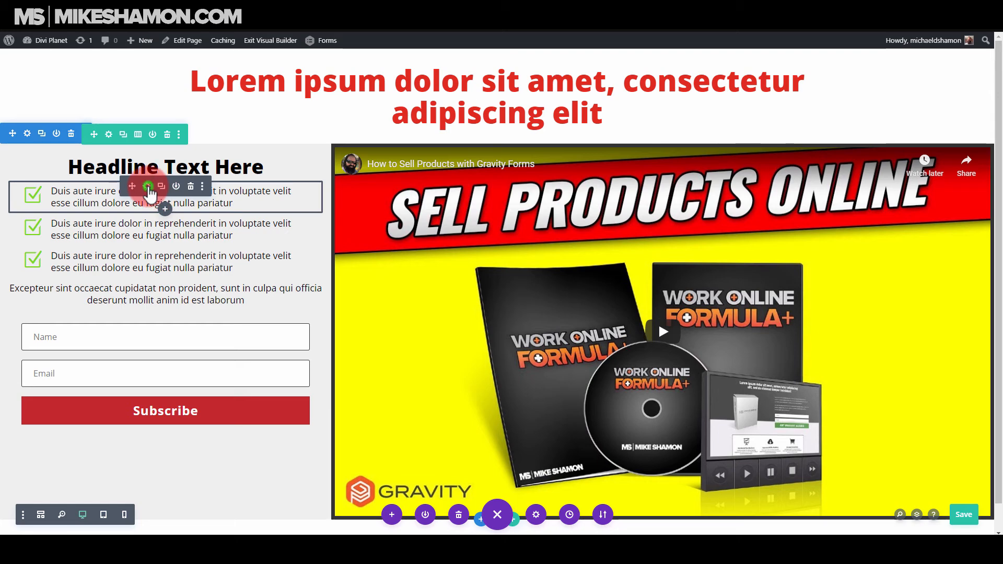
Set the first checkmark blurb's linked top and bottom padding to 16px and save the blurb.
{"action": "left_click", "coordinate": [149, 188]}
{"action": "left_click", "coordinate": [661, 99]}
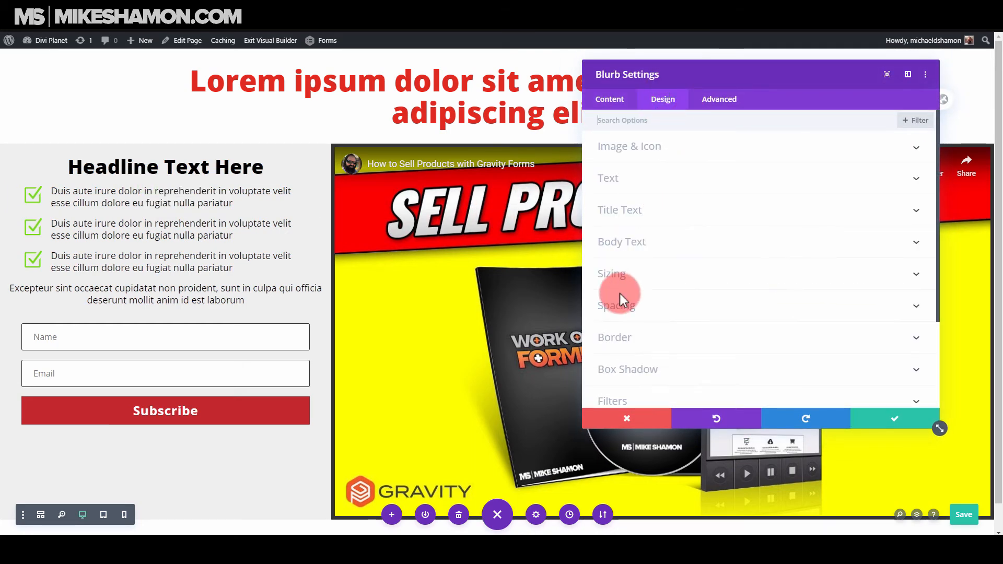
{"action": "left_click", "coordinate": [653, 276]}
{"action": "left_click", "coordinate": [665, 127]}
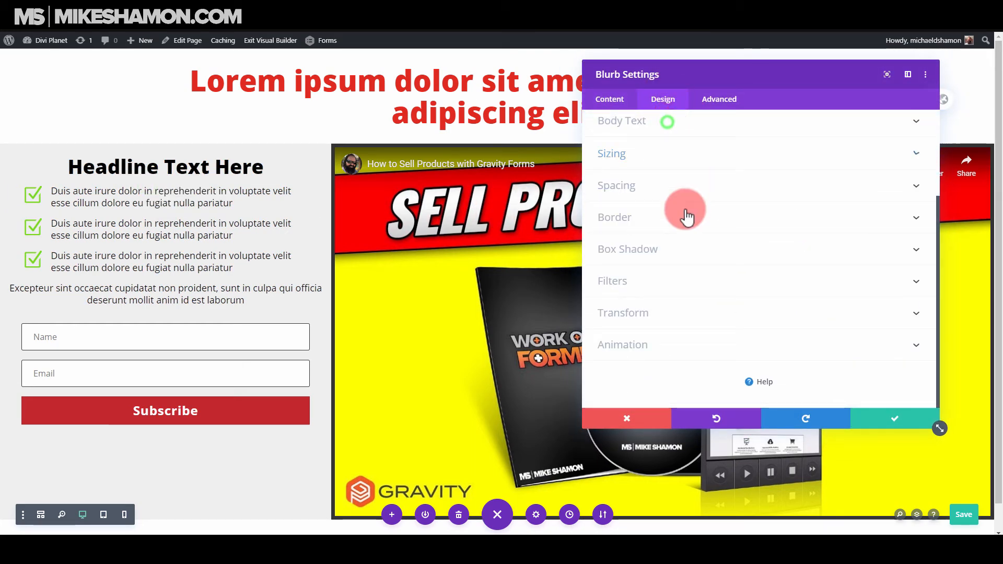
{"action": "left_click", "coordinate": [663, 185]}
{"action": "left_click_drag", "start_coordinate": [631, 215], "coordinate": [569, 226]}
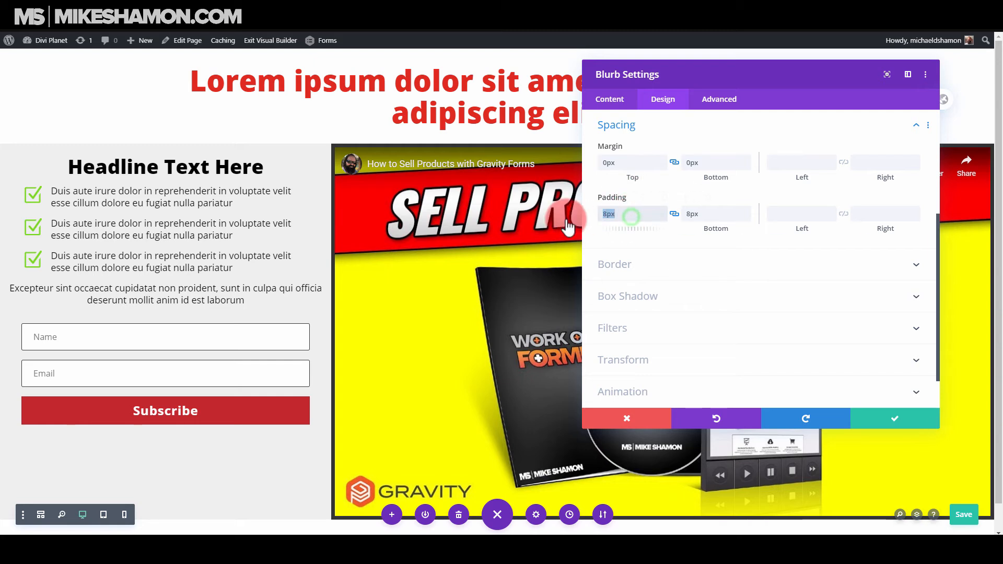
{"action": "left_click_drag", "start_coordinate": [625, 213], "coordinate": [571, 224]}
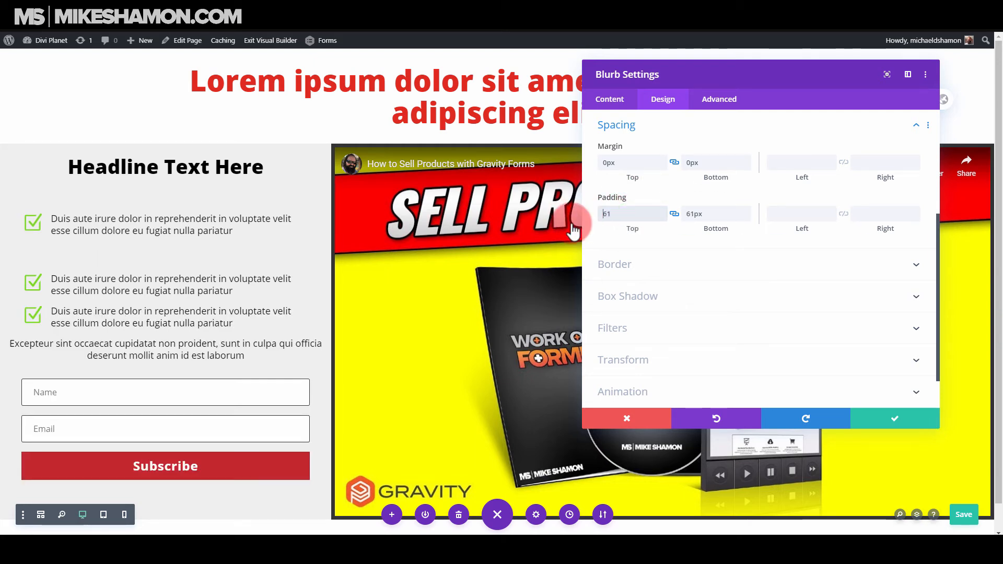
{"action": "left_click", "coordinate": [654, 217]}
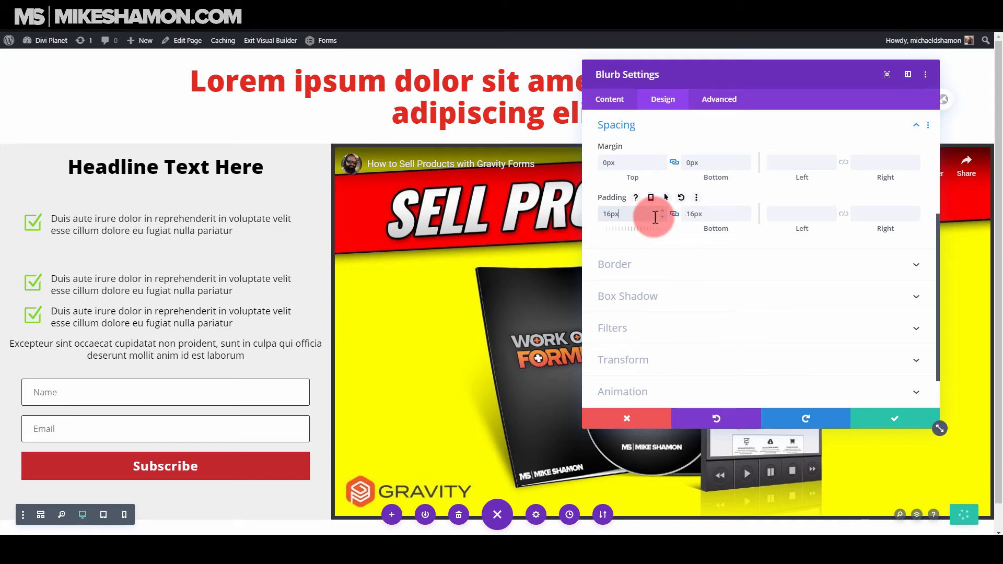
{"action": "left_click", "coordinate": [863, 418]}
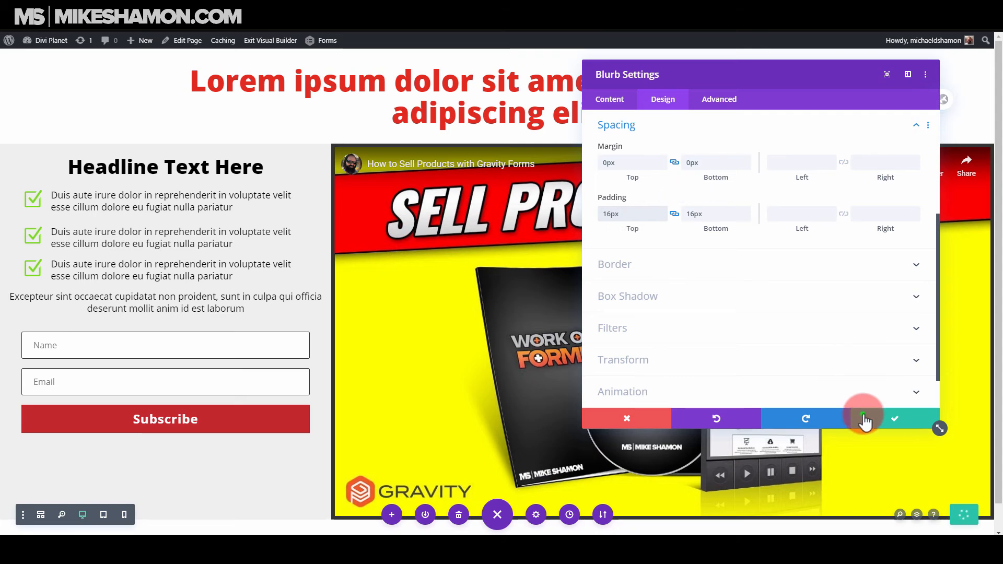
Delete the second and third checkmark blurbs and replace them with two duplicates of the first blurb.
{"action": "left_click", "coordinate": [190, 227]}
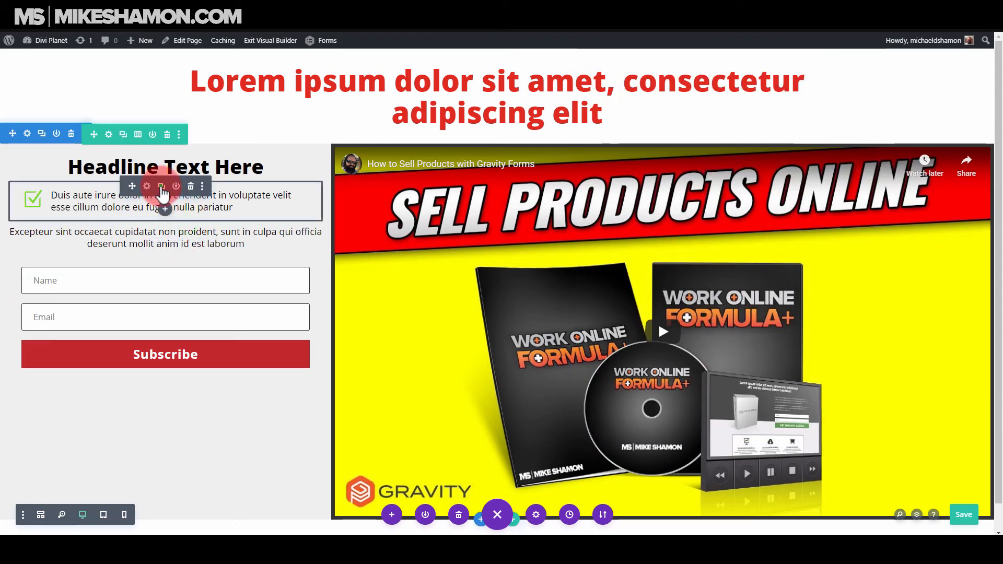
{"action": "left_click", "coordinate": [161, 186]}
{"action": "left_click", "coordinate": [162, 187]}
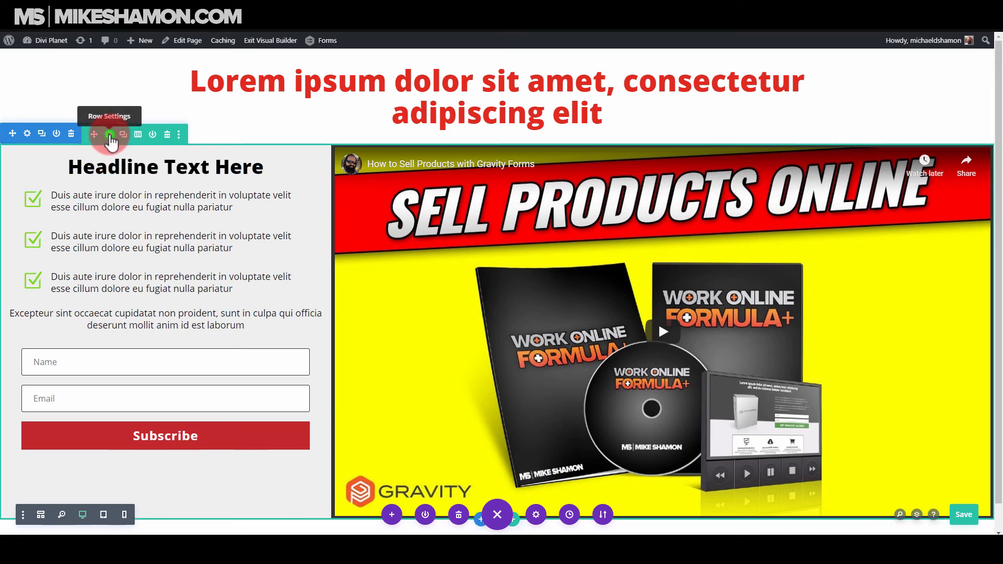
Set the first column's linked left and right padding to 32px in the row's column settings.
{"action": "left_click", "coordinate": [109, 134]}
{"action": "left_click", "coordinate": [606, 196]}
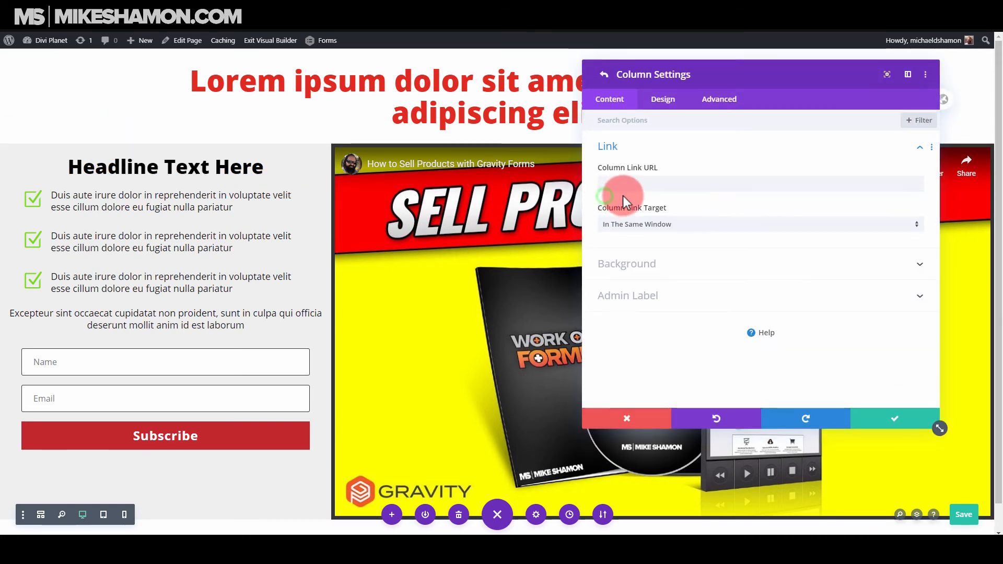
{"action": "left_click", "coordinate": [660, 99]}
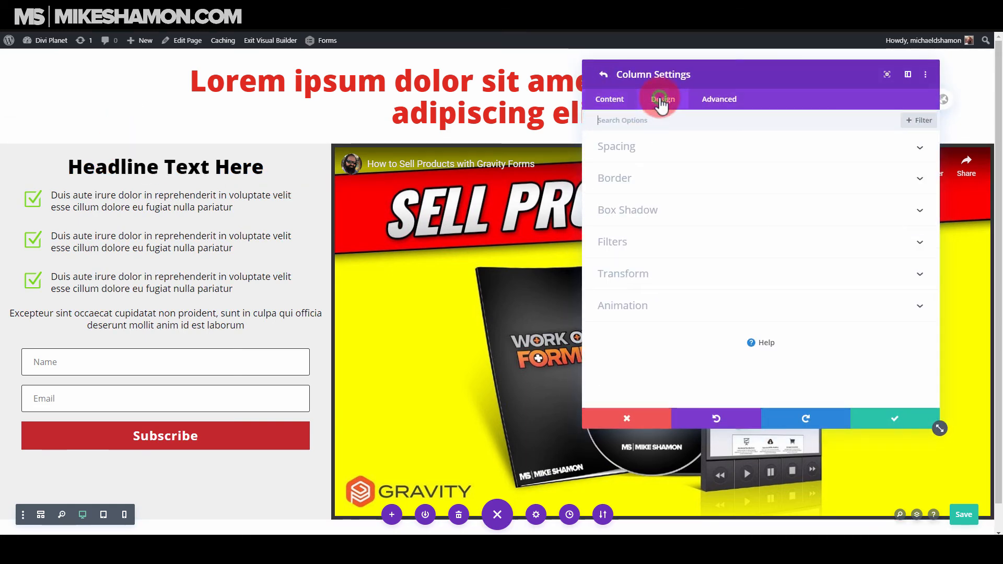
{"action": "left_click", "coordinate": [662, 151]}
{"action": "left_click", "coordinate": [789, 184]}
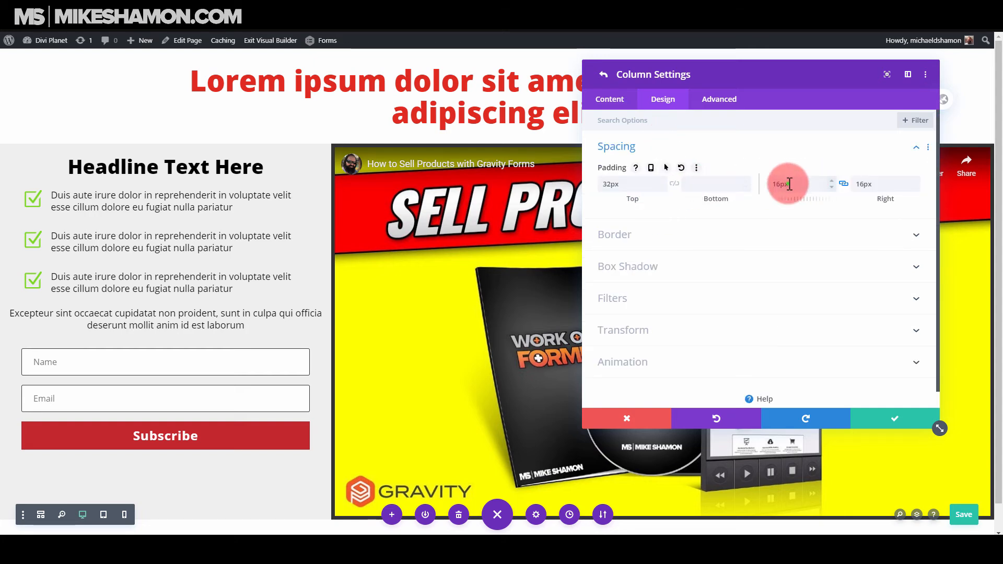
{"action": "double_click", "coordinate": [789, 184]}
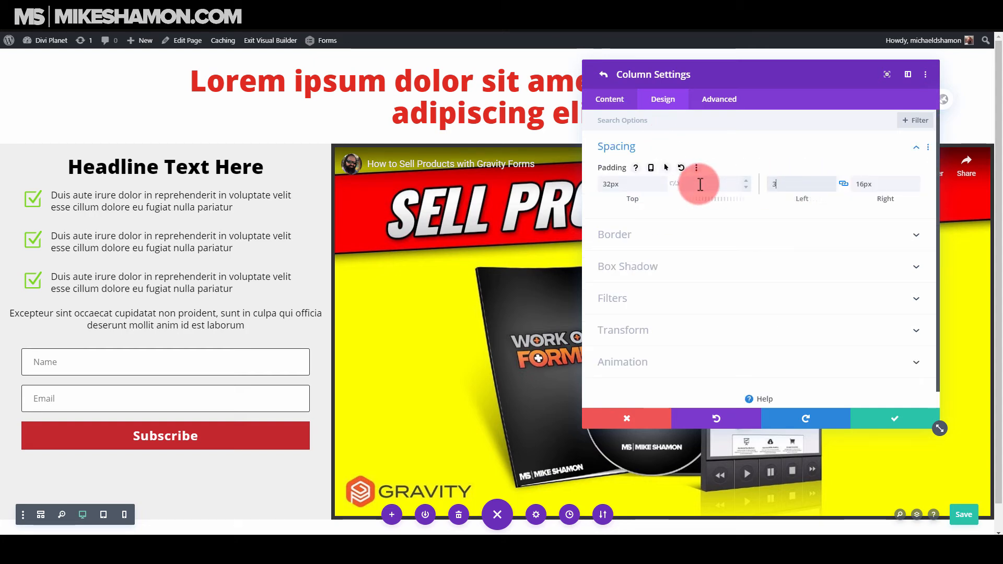
{"action": "type", "text": "32px"}
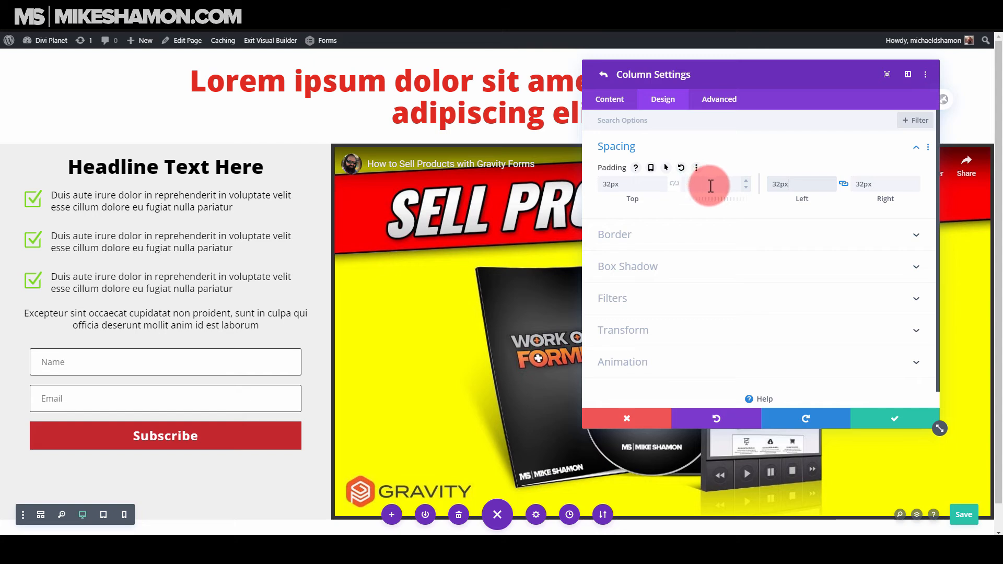
Set the first column's linked left and right padding to 64px and save the column settings.
{"action": "left_click_drag", "start_coordinate": [788, 184], "coordinate": [755, 187]}
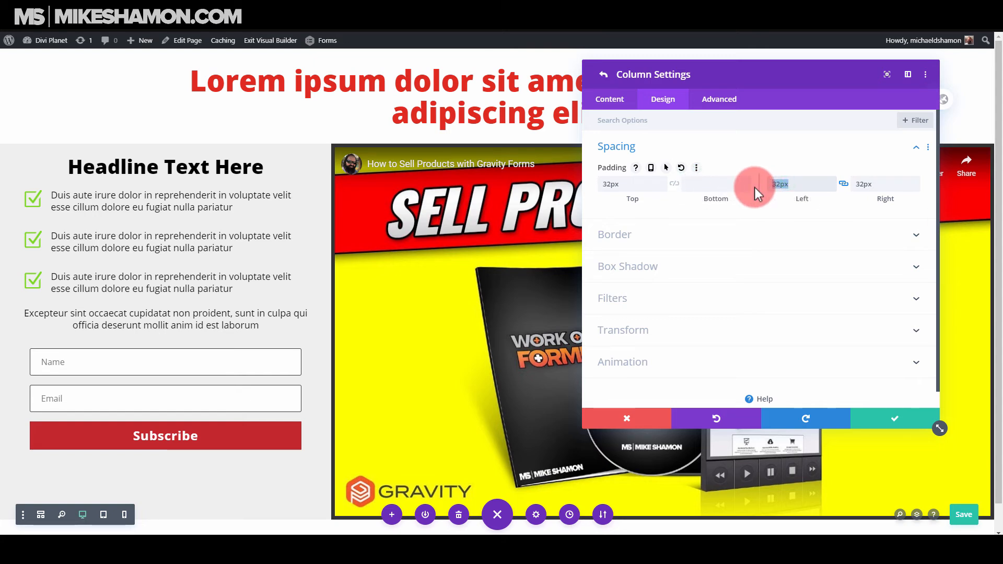
{"action": "type", "text": "10"}
{"action": "left_click", "coordinate": [780, 185]}
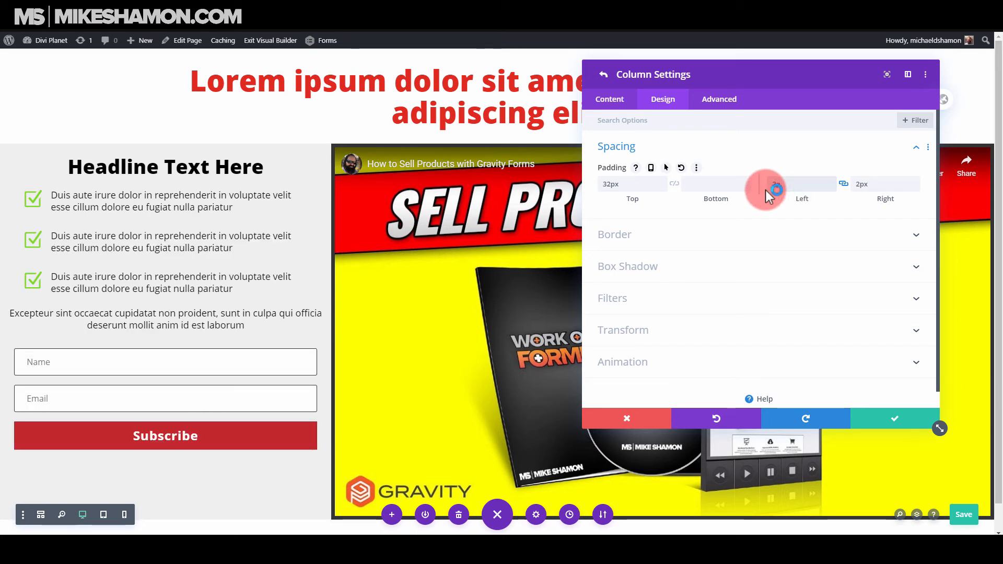
{"action": "type", "text": "2"}
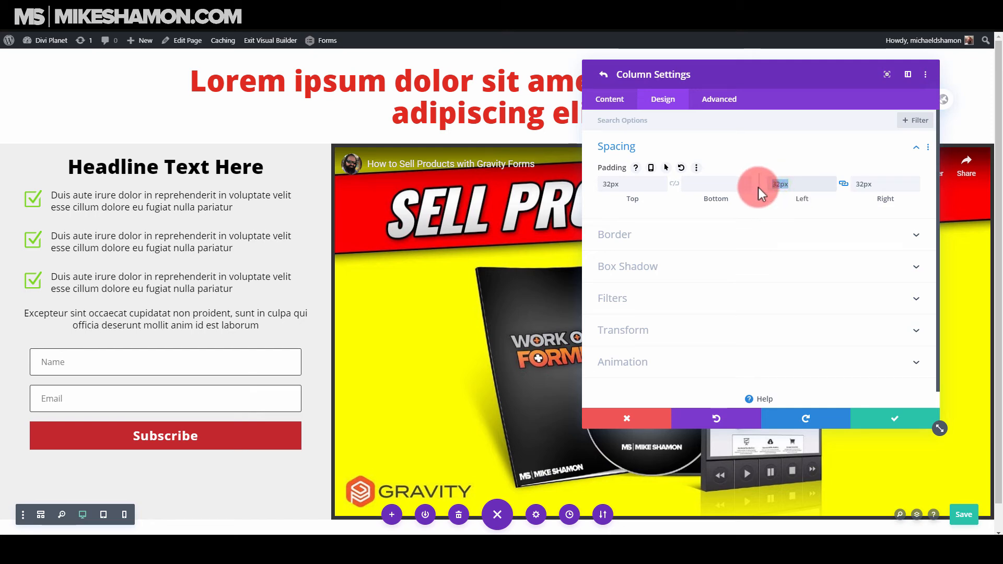
{"action": "type", "text": "64"}
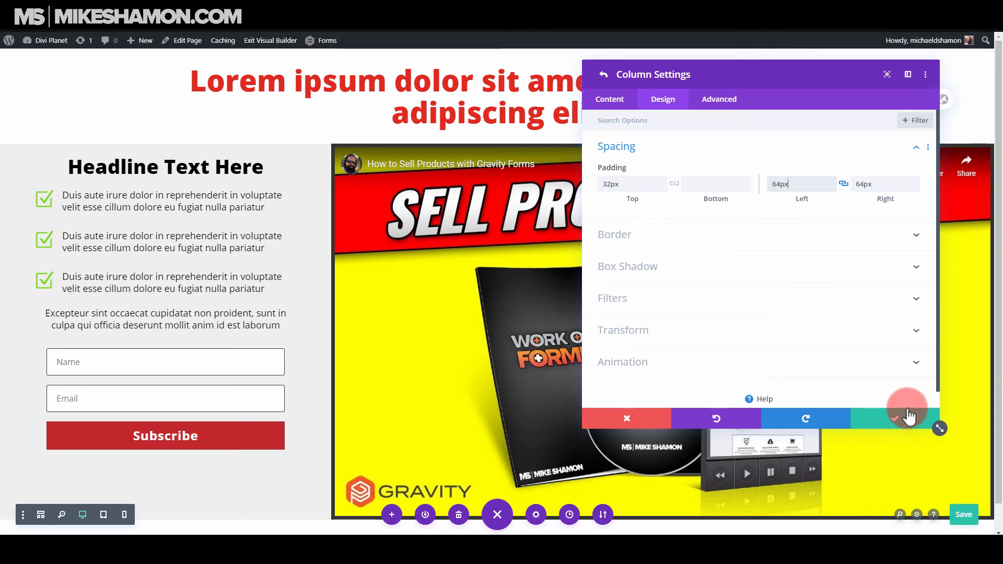
{"action": "left_click", "coordinate": [873, 416]}
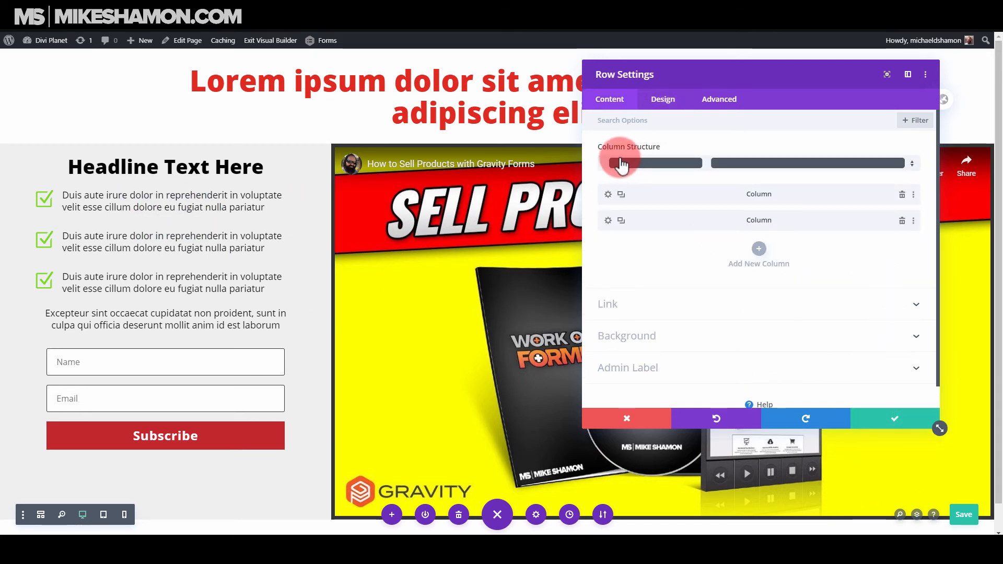
Set the first column's top padding to 64px, then save the column and row settings.
{"action": "left_click", "coordinate": [608, 195]}
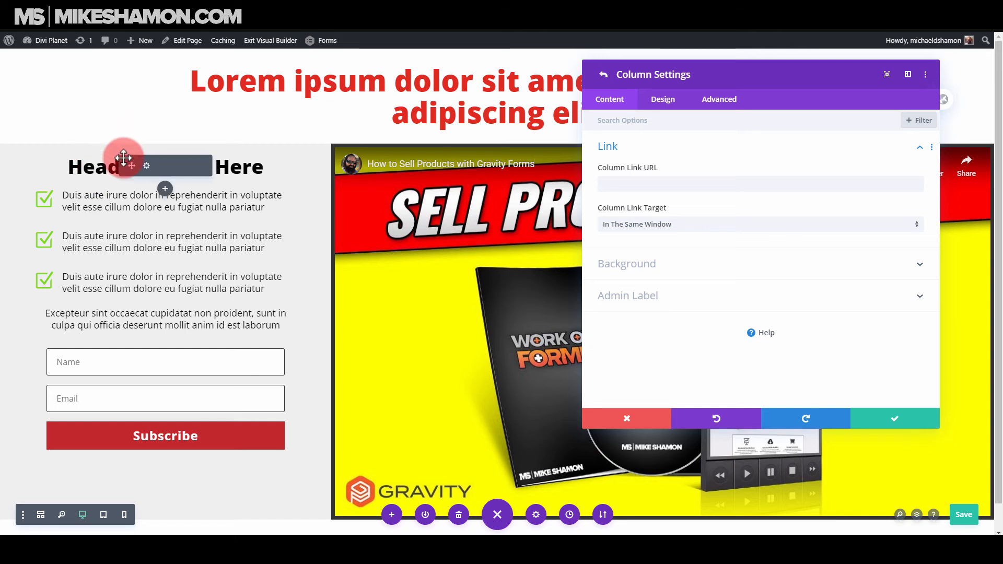
{"action": "left_click", "coordinate": [668, 99]}
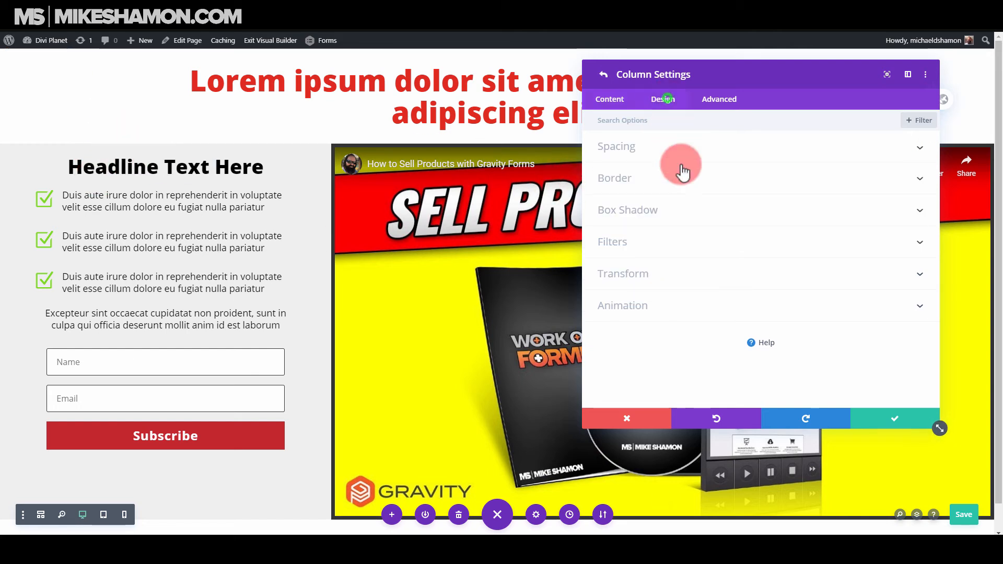
{"action": "left_click", "coordinate": [657, 146]}
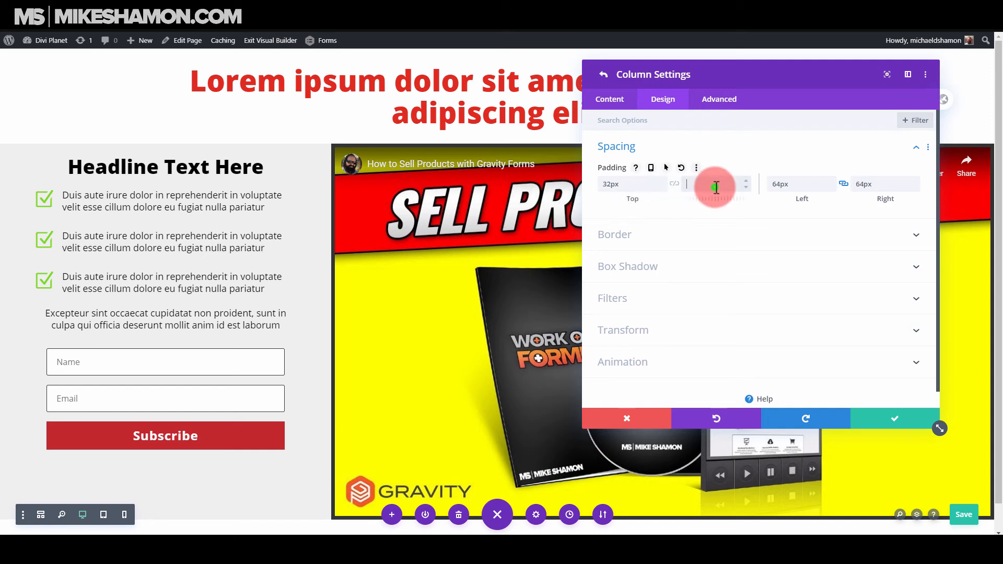
{"action": "double_click", "coordinate": [609, 185]}
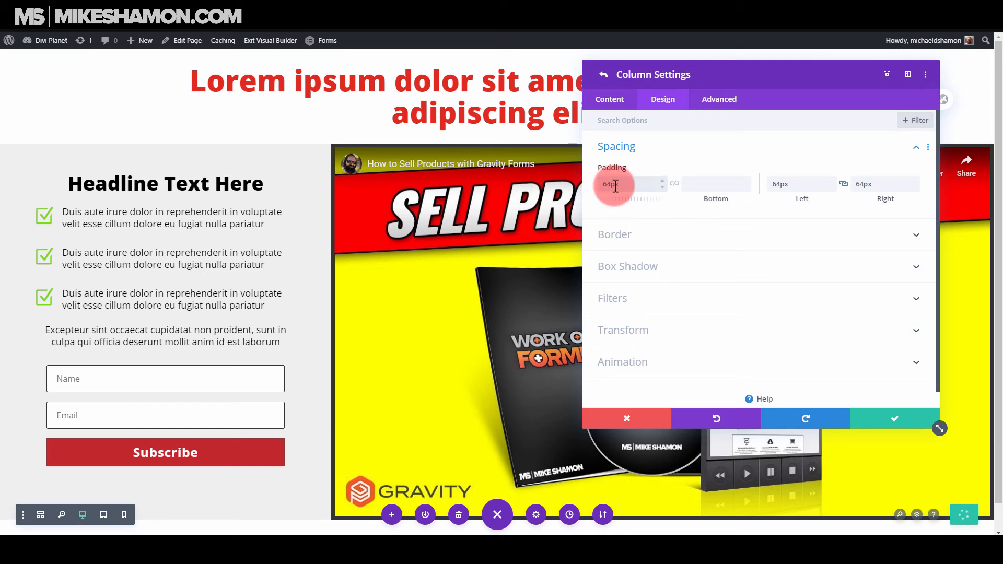
{"action": "left_click", "coordinate": [322, 253]}
{"action": "scroll", "coordinate": [321, 247], "scroll_direction": "down", "scroll_amount": 1}
{"action": "scroll", "coordinate": [376, 251], "scroll_direction": "up", "scroll_amount": 1}
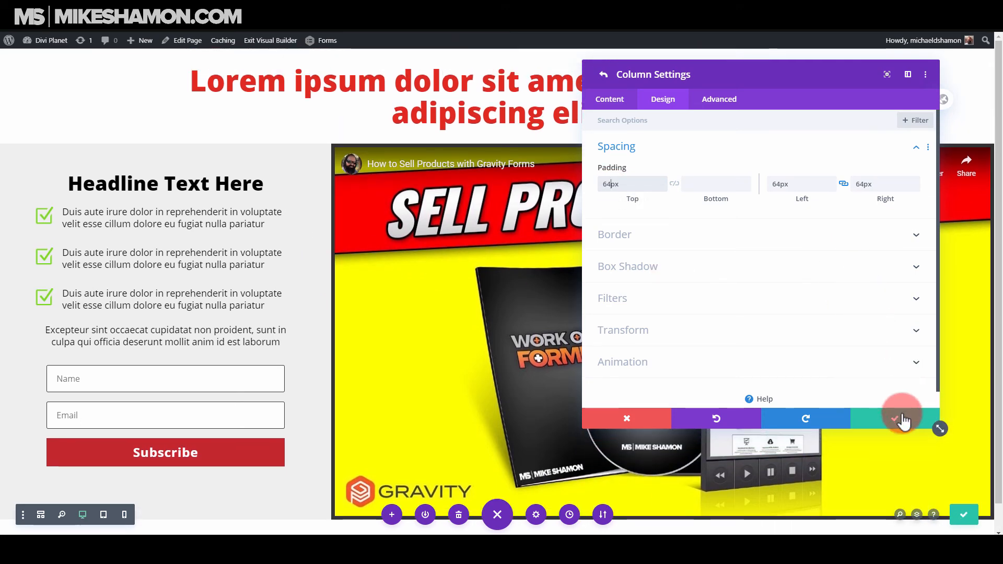
{"action": "left_click", "coordinate": [896, 415]}
{"action": "left_click", "coordinate": [895, 420]}
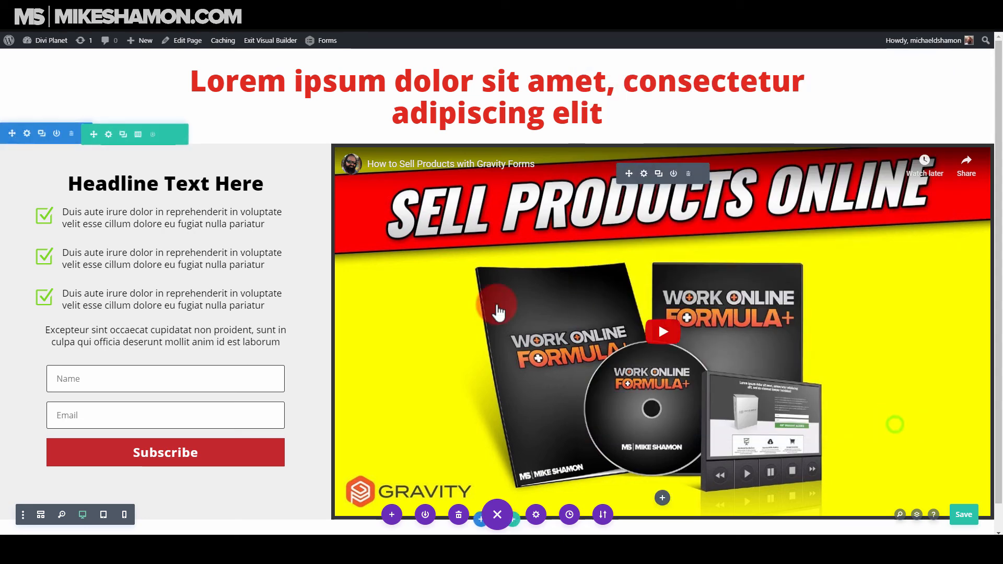
Switch to the tablet view and set the red main headline's tablet text size to 46px.
{"action": "scroll", "coordinate": [208, 431], "scroll_direction": "down", "scroll_amount": 1}
{"action": "scroll", "coordinate": [208, 430], "scroll_direction": "up", "scroll_amount": 1}
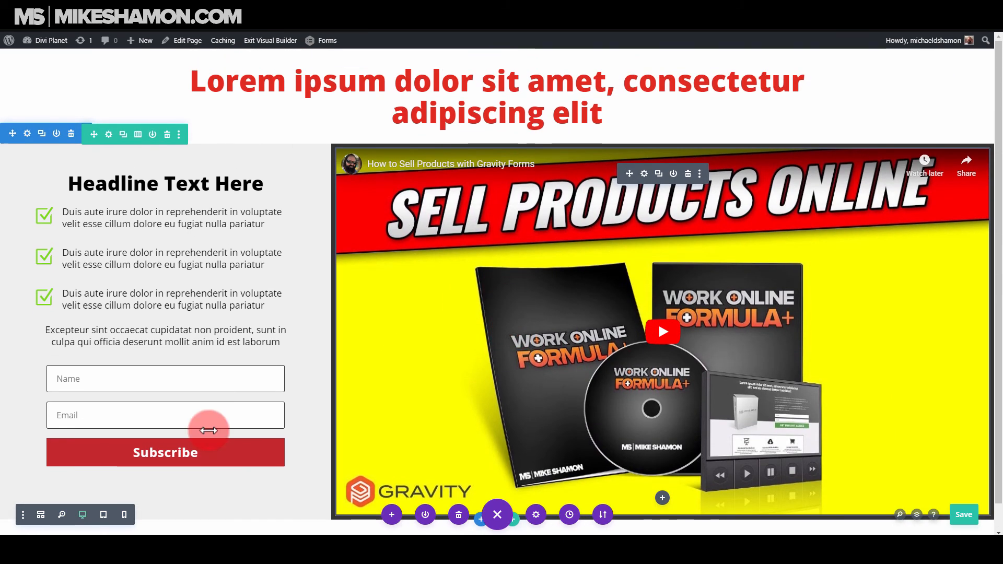
{"action": "left_click", "coordinate": [104, 515]}
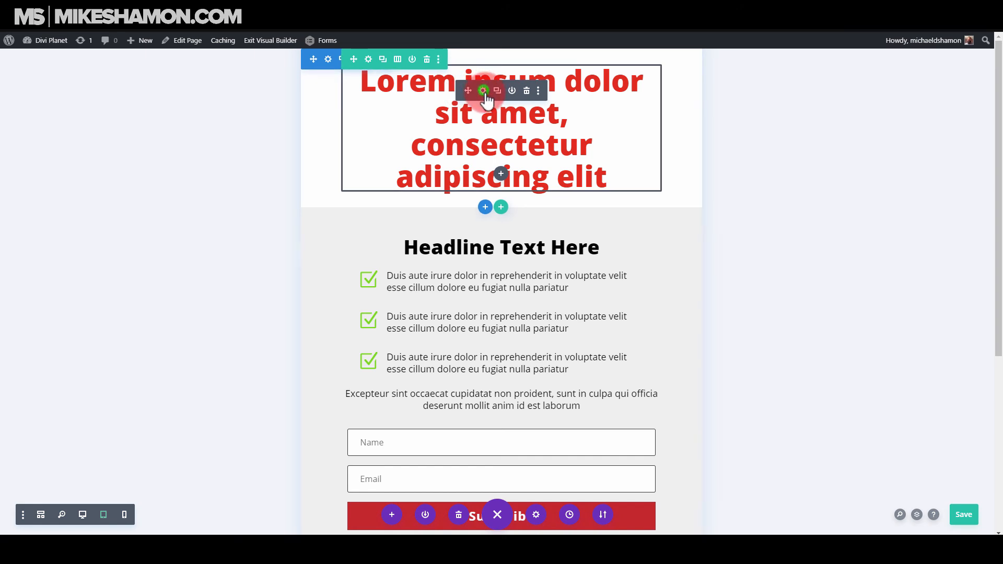
{"action": "left_click", "coordinate": [483, 90]}
{"action": "left_click", "coordinate": [663, 99]}
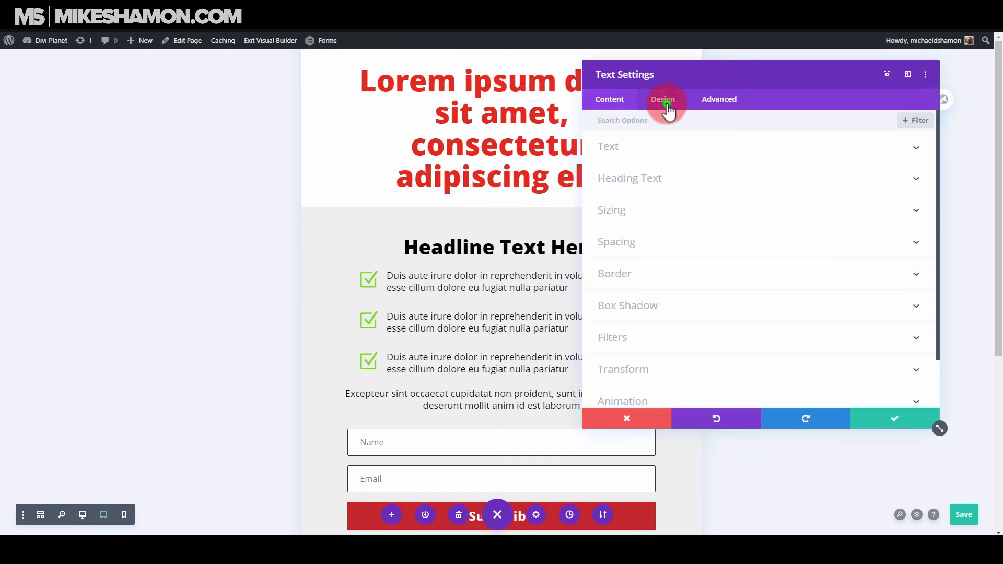
{"action": "left_click", "coordinate": [641, 151]}
{"action": "scroll", "coordinate": [629, 301], "scroll_direction": "down", "scroll_amount": 2}
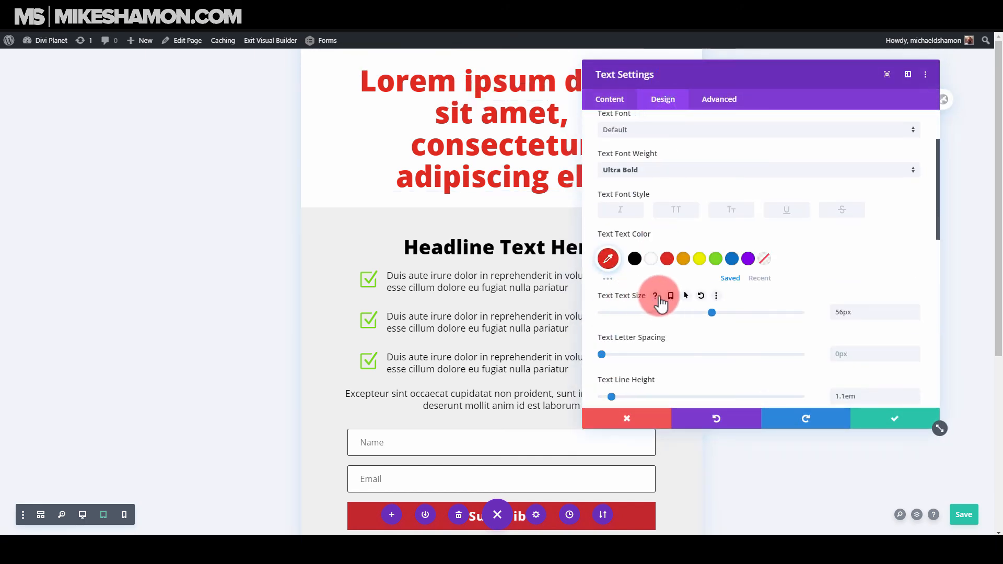
{"action": "left_click", "coordinate": [671, 296]}
{"action": "scroll", "coordinate": [761, 343], "scroll_direction": "down", "scroll_amount": 2}
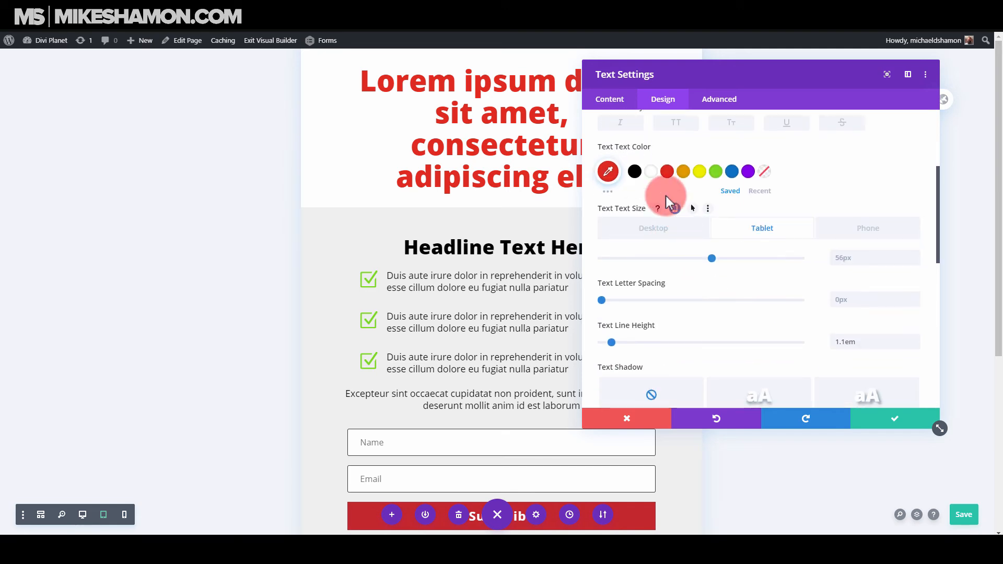
{"action": "left_click_drag", "start_coordinate": [711, 259], "coordinate": [691, 260]}
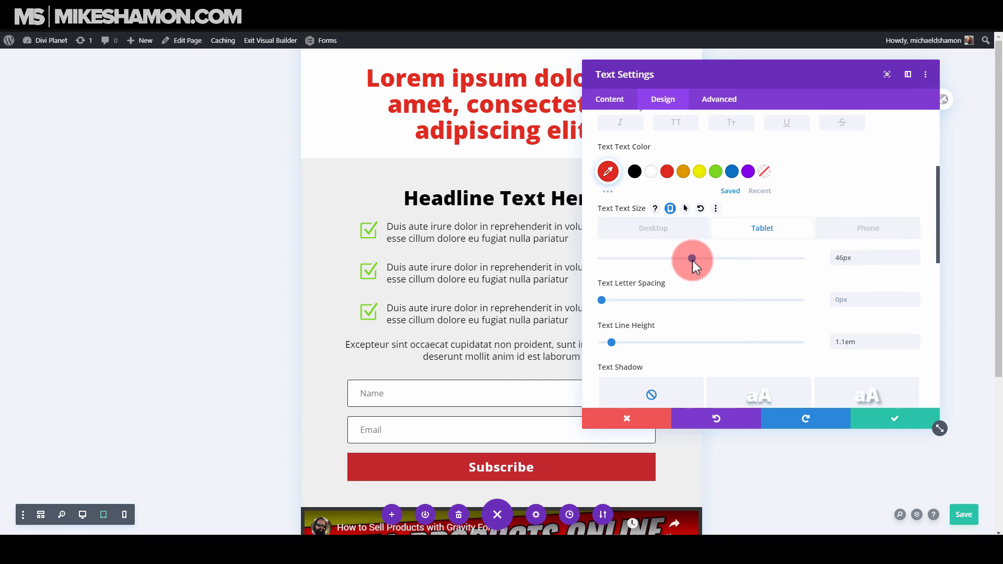
Set the red main headline's phone text size to 28px and save the text module.
{"action": "left_click_drag", "start_coordinate": [761, 65], "coordinate": [810, 101]}
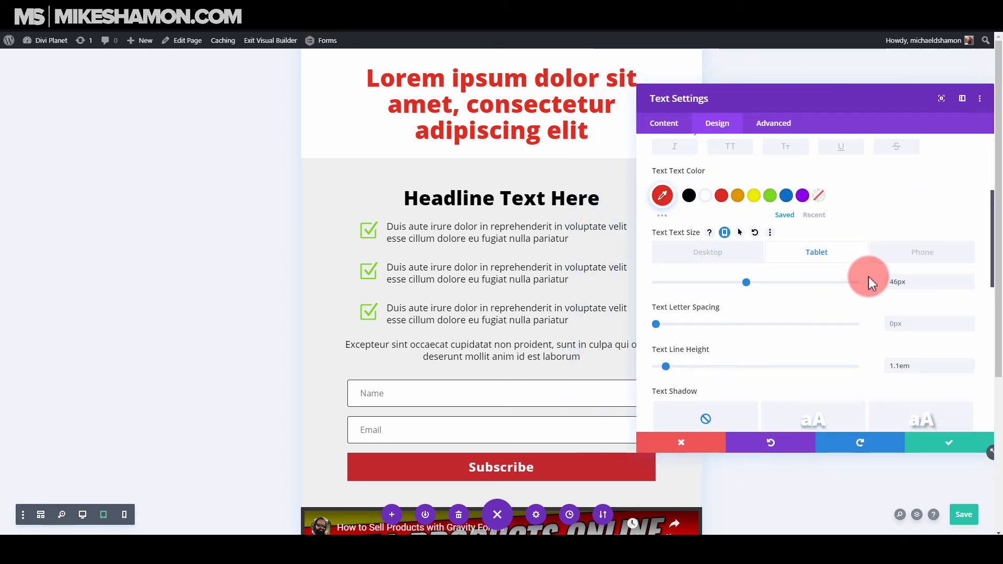
{"action": "left_click", "coordinate": [907, 256]}
{"action": "left_click", "coordinate": [747, 283]}
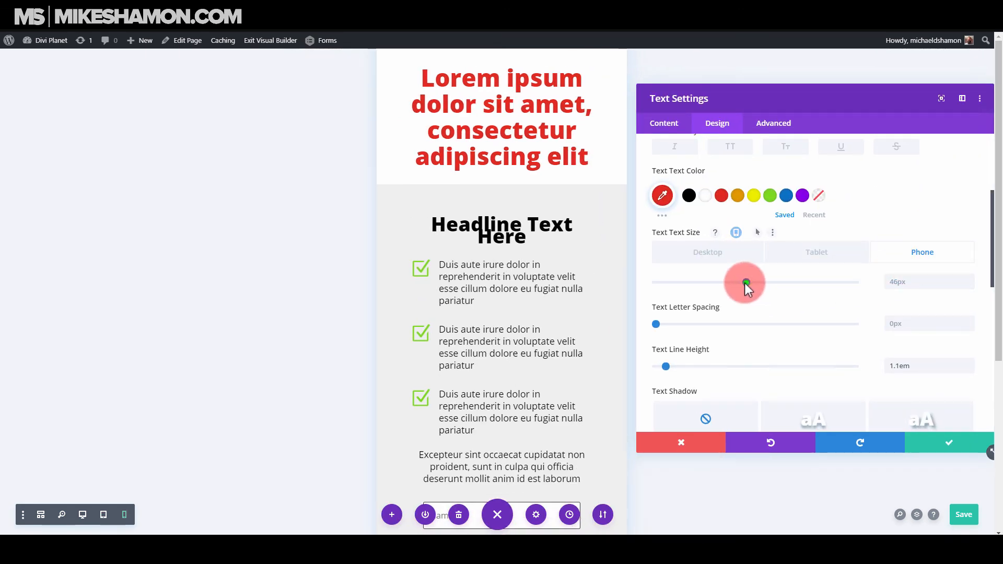
{"action": "left_click_drag", "start_coordinate": [744, 283], "coordinate": [710, 283]}
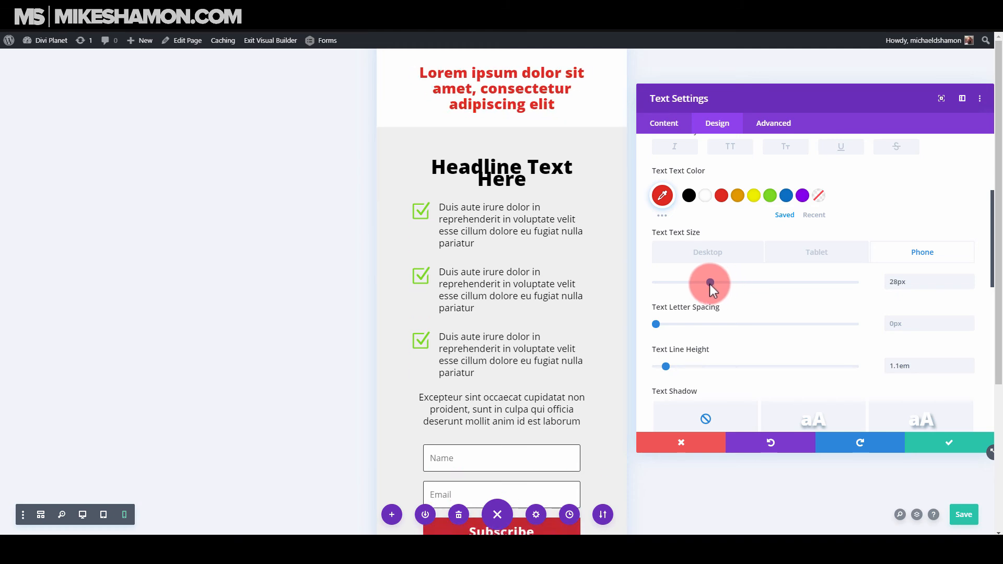
{"action": "left_click", "coordinate": [950, 444]}
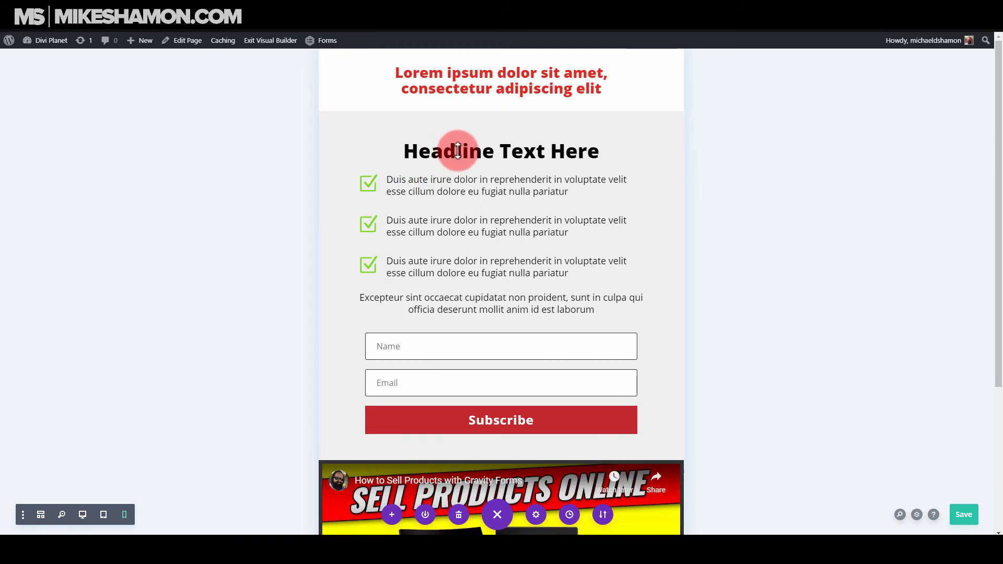
Set the tablet line height of the "Headline Text Here" module to 1em, check the phone layout and save.
{"action": "left_click", "coordinate": [482, 197]}
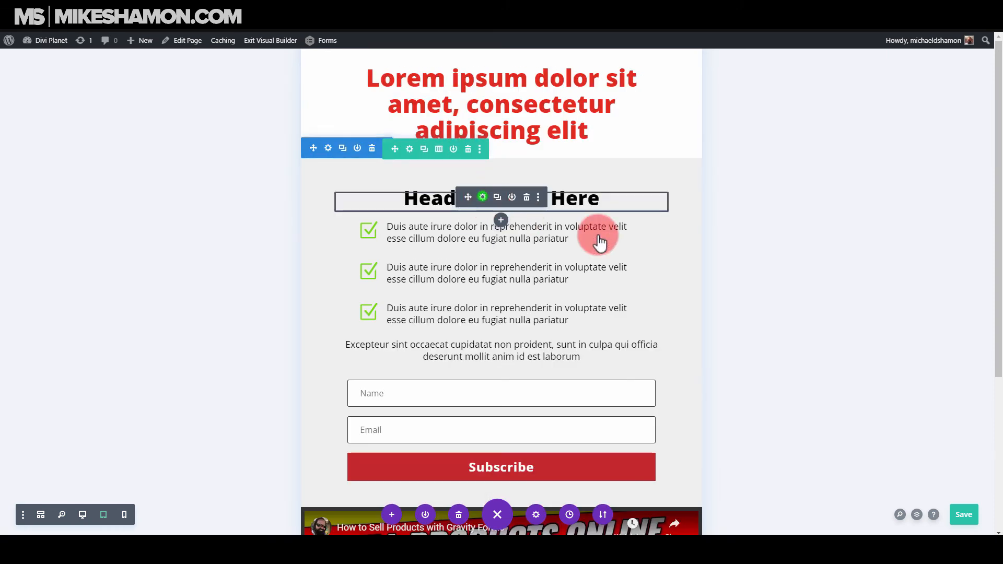
{"action": "left_click", "coordinate": [716, 125]}
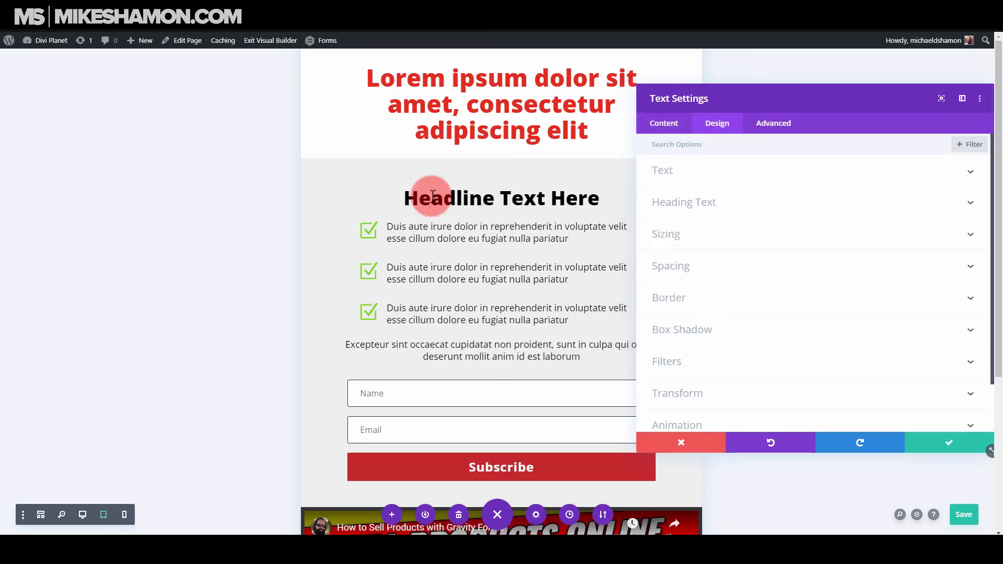
{"action": "left_click", "coordinate": [706, 175]}
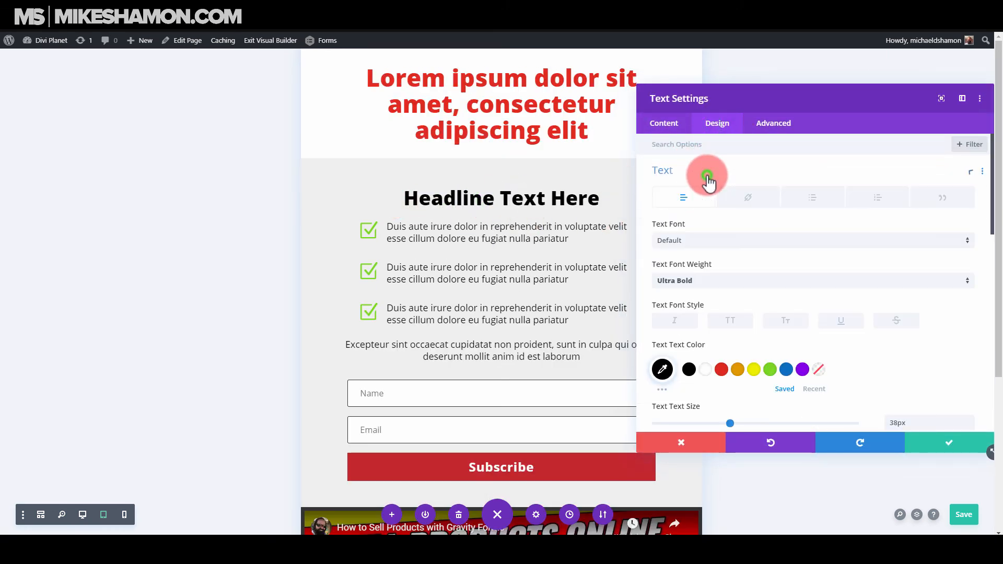
{"action": "left_click", "coordinate": [333, 191]}
{"action": "scroll", "coordinate": [715, 334], "scroll_direction": "down", "scroll_amount": 5}
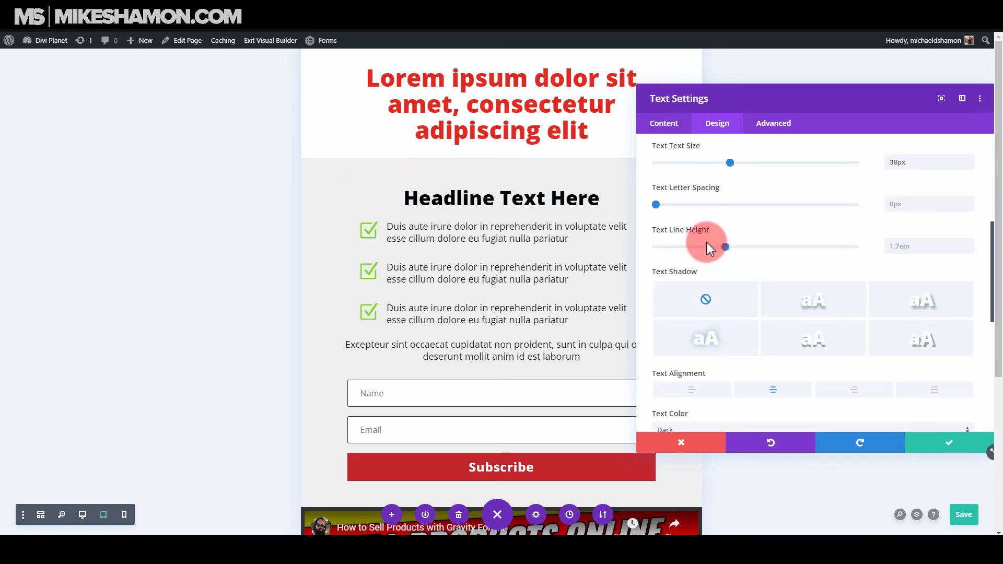
{"action": "left_click", "coordinate": [734, 230]}
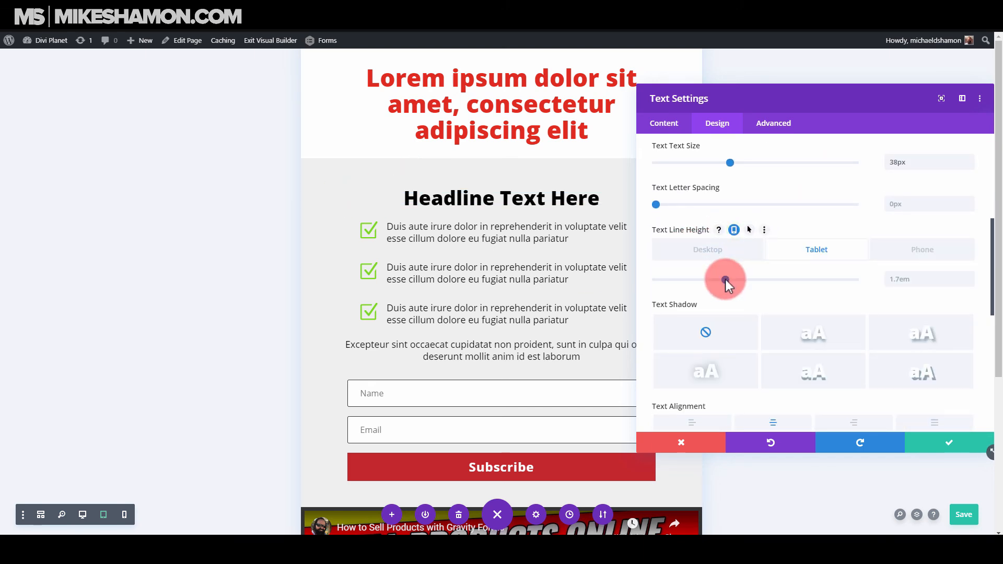
{"action": "left_click_drag", "start_coordinate": [725, 279], "coordinate": [656, 283]}
{"action": "left_click", "coordinate": [922, 253]}
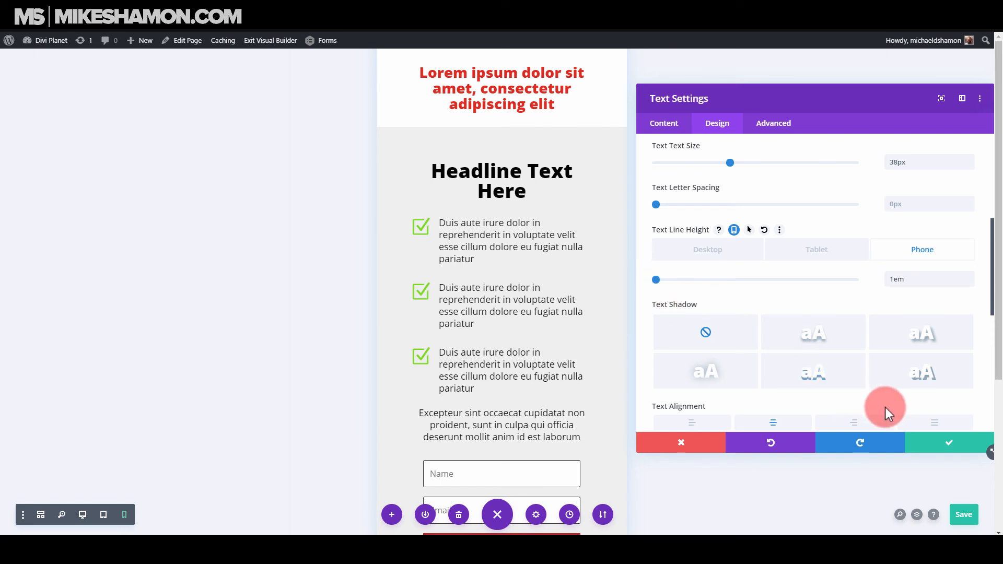
{"action": "left_click", "coordinate": [930, 442]}
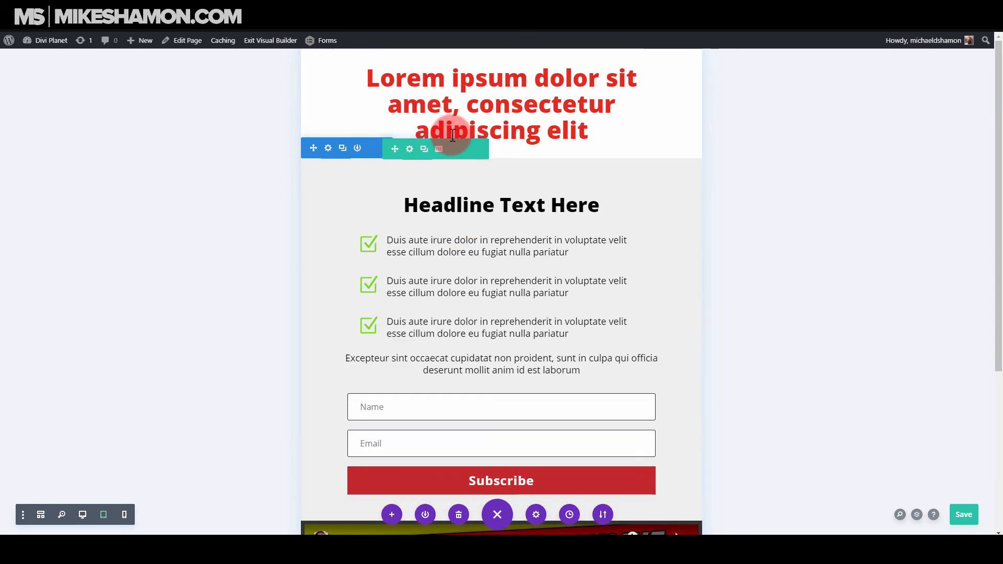
Enable responsive padding for the first column and set its phone top padding to 16px.
{"action": "left_click", "coordinate": [410, 148]}
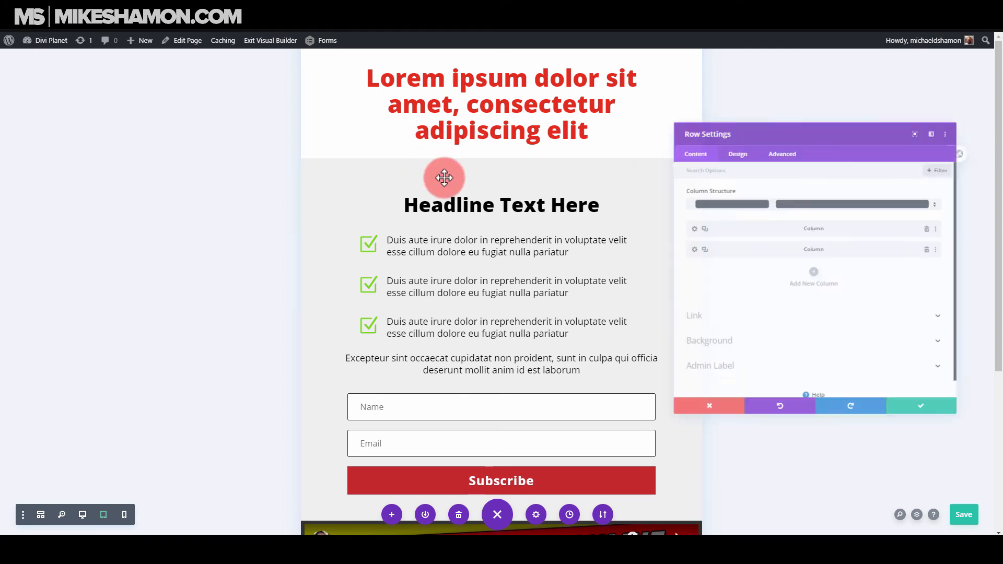
{"action": "left_click", "coordinate": [662, 219]}
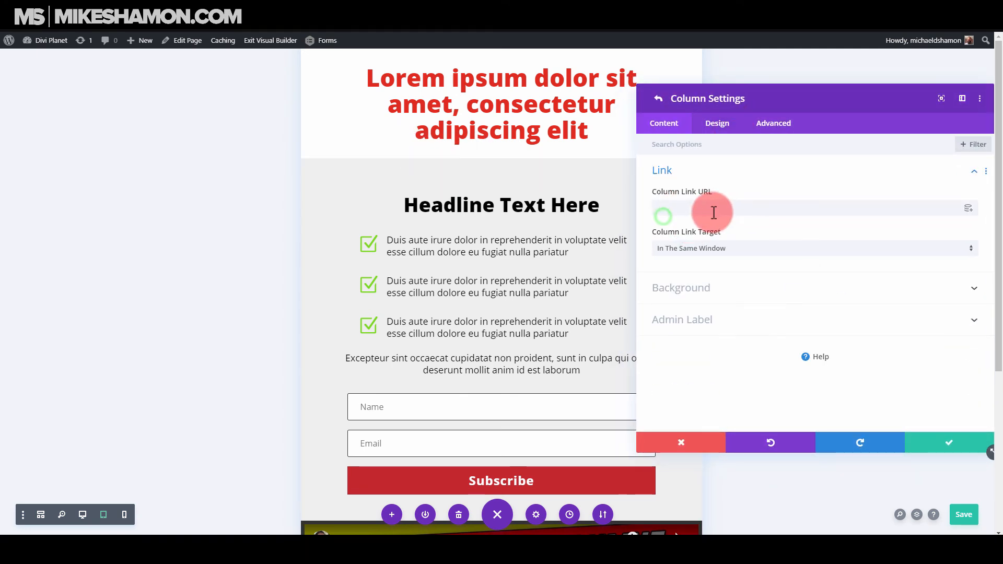
{"action": "left_click", "coordinate": [717, 123]}
{"action": "left_click", "coordinate": [705, 173]}
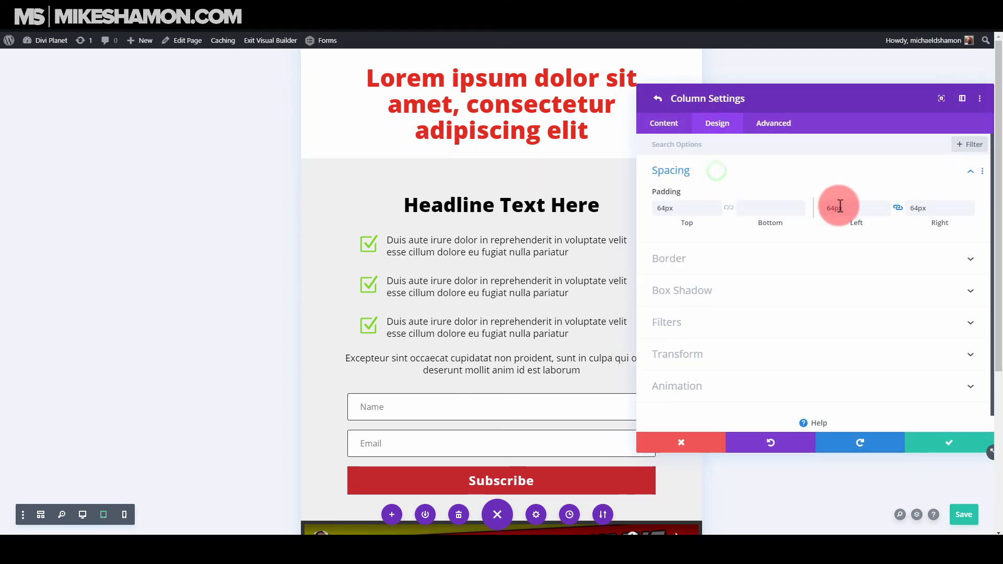
{"action": "left_click", "coordinate": [705, 192]}
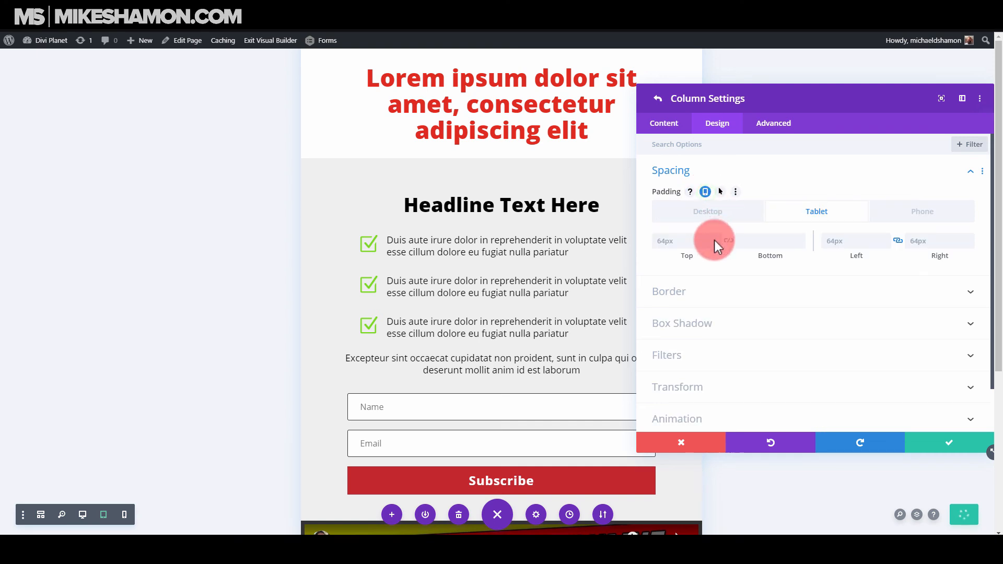
{"action": "left_click", "coordinate": [922, 211]}
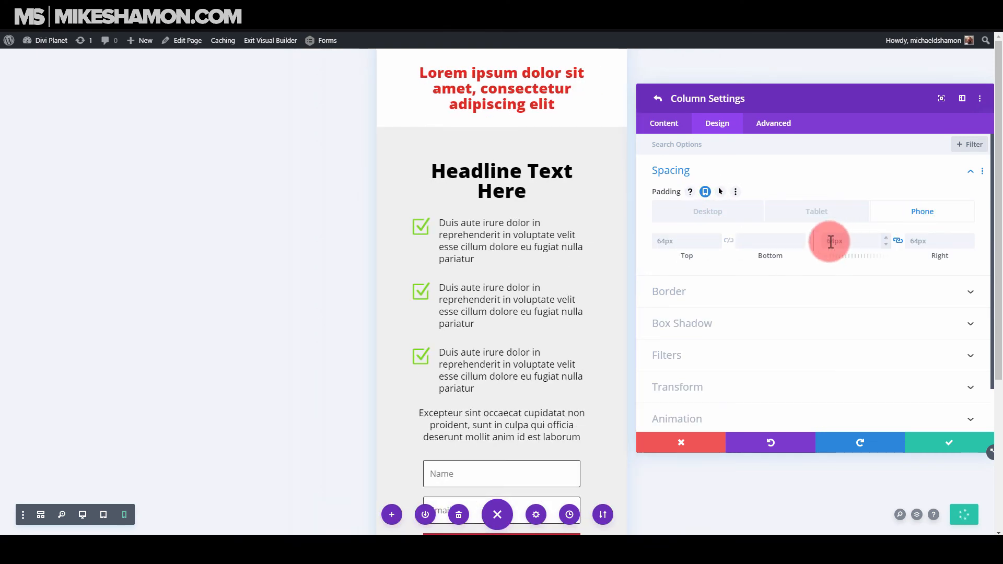
{"action": "left_click", "coordinate": [689, 241]}
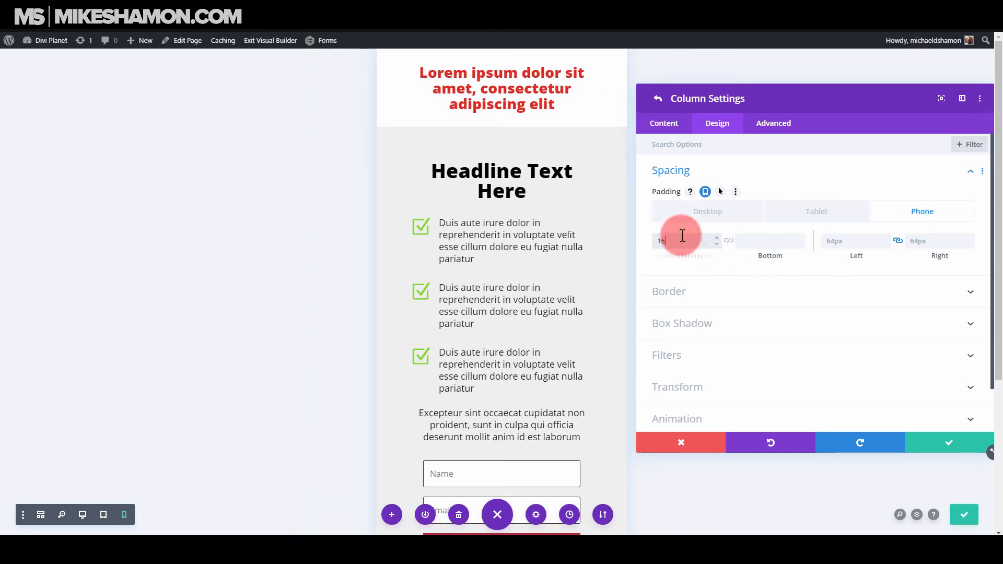
{"action": "type", "text": "16px"}
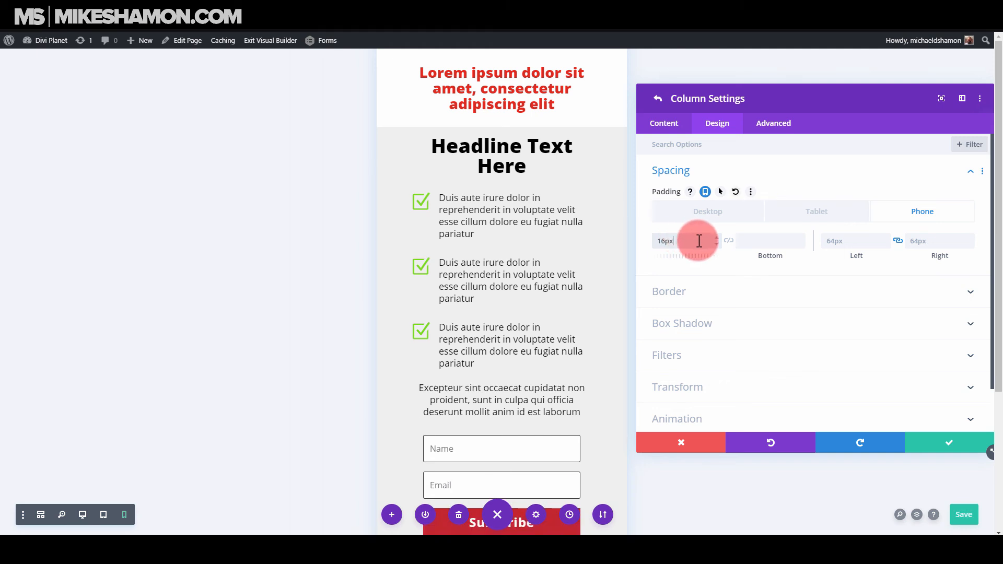
Try 2px as the first column's phone top padding, then set it to 32px.
{"action": "left_click_drag", "start_coordinate": [682, 238], "coordinate": [665, 240]}
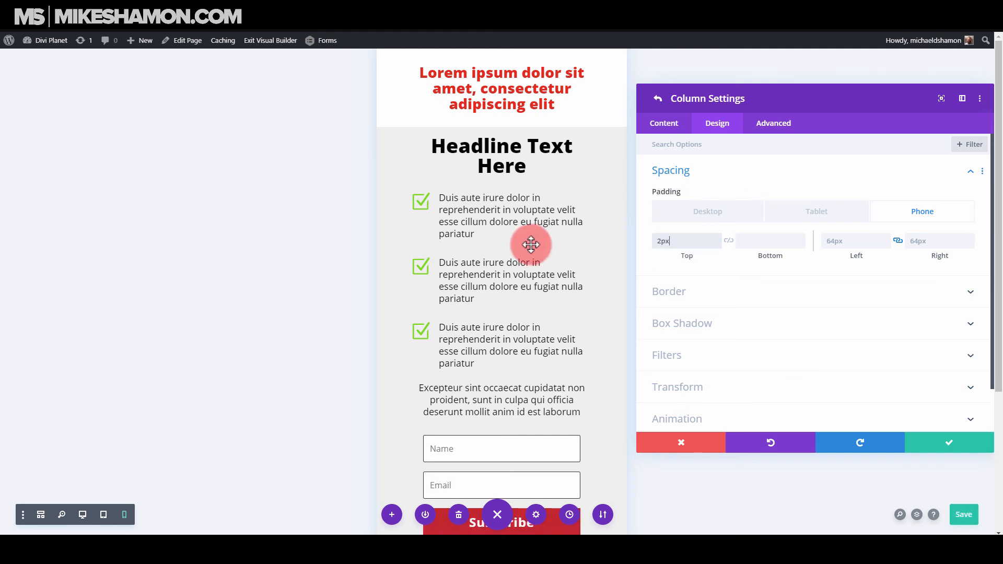
{"action": "left_click_drag", "start_coordinate": [684, 240], "coordinate": [605, 244]}
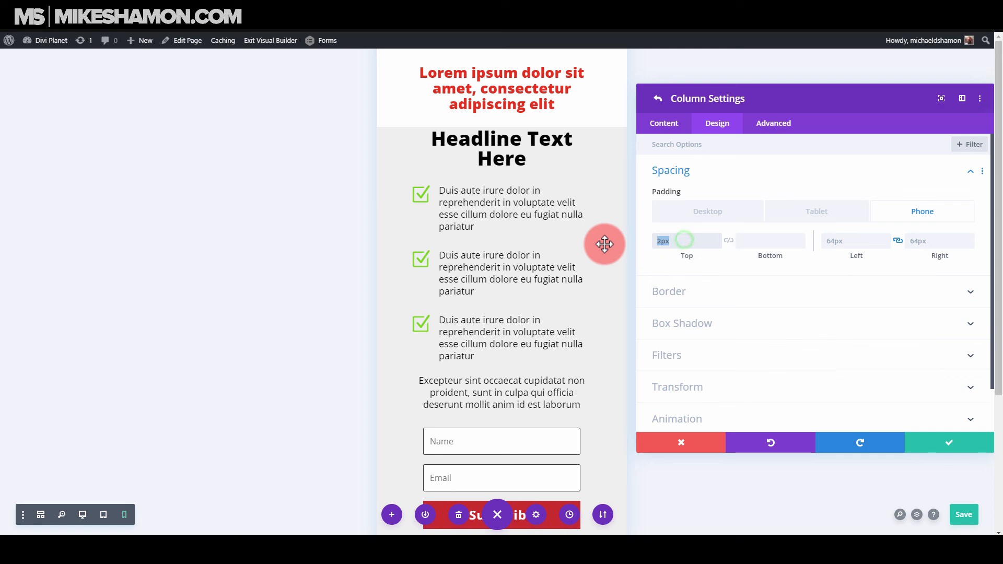
{"action": "type", "text": "32px"}
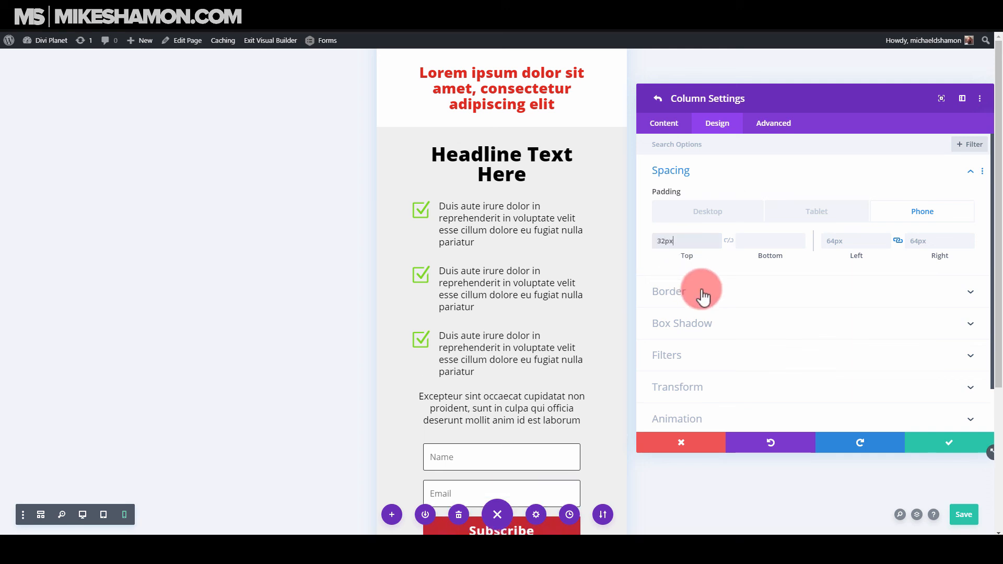
Set the first column's linked left and right phone padding to 16px and save the column settings.
{"action": "left_click", "coordinate": [845, 231]}
{"action": "type", "text": "16px"}
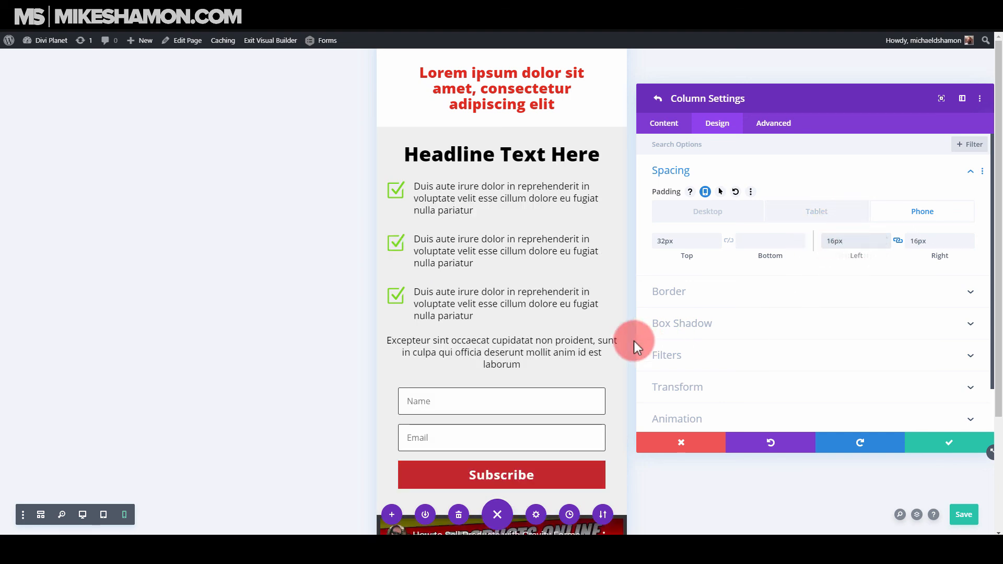
{"action": "left_click", "coordinate": [953, 444]}
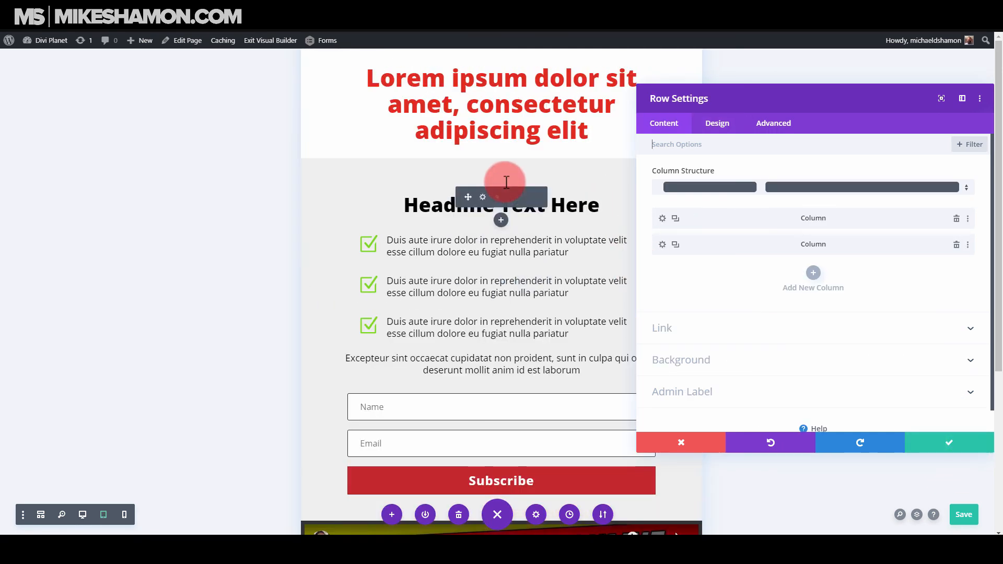
Set the first column's tablet top padding to 32px and save the column and row settings.
{"action": "left_click", "coordinate": [662, 220]}
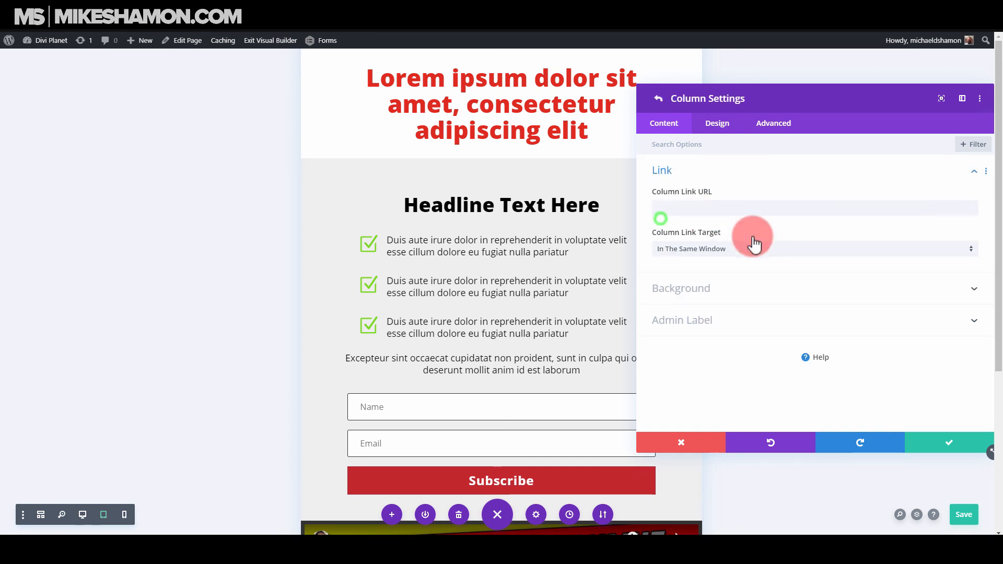
{"action": "left_click", "coordinate": [711, 128]}
{"action": "left_click", "coordinate": [703, 179]}
{"action": "left_click", "coordinate": [684, 243]}
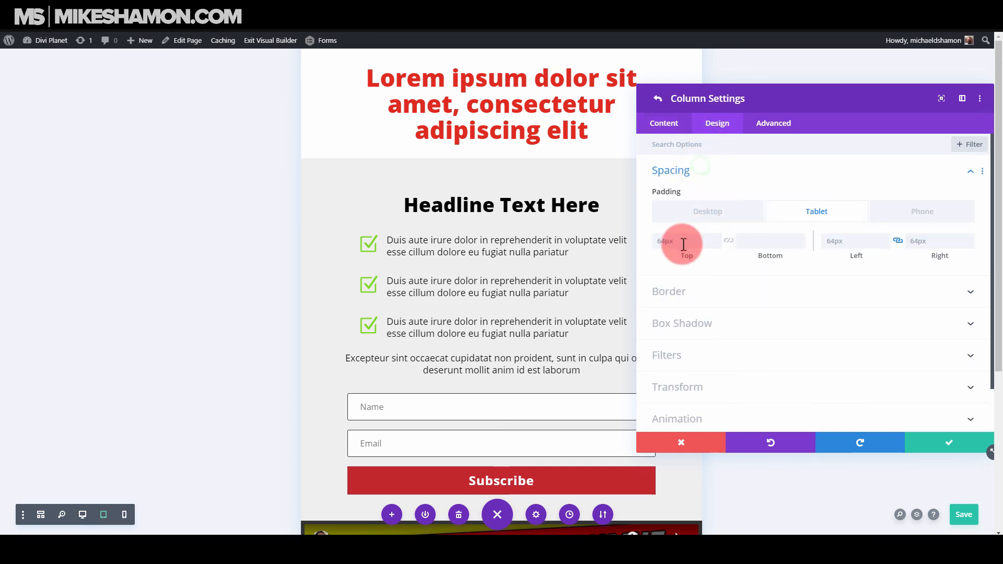
{"action": "type", "text": "32"}
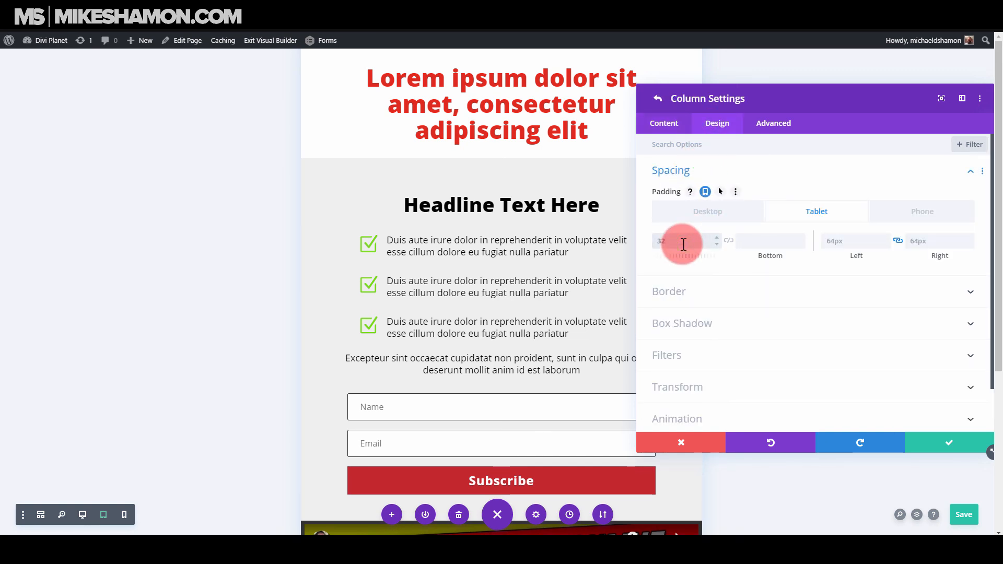
{"action": "type", "text": "px"}
{"action": "left_click", "coordinate": [931, 438]}
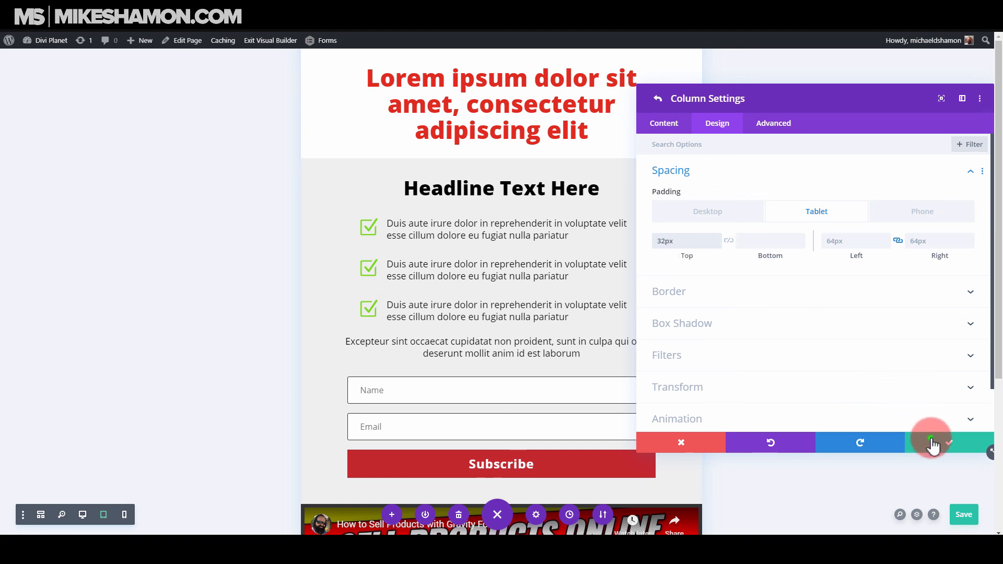
{"action": "left_click", "coordinate": [948, 442]}
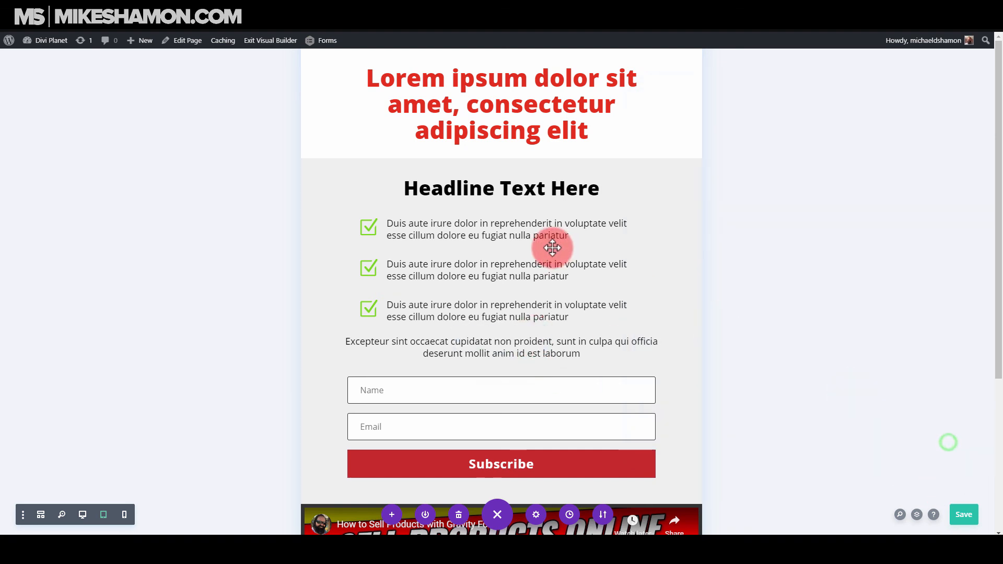
Check the rest of the tablet layout, then return to the desktop view and review the page from its headline.
{"action": "scroll", "coordinate": [553, 248], "scroll_direction": "down", "scroll_amount": 5}
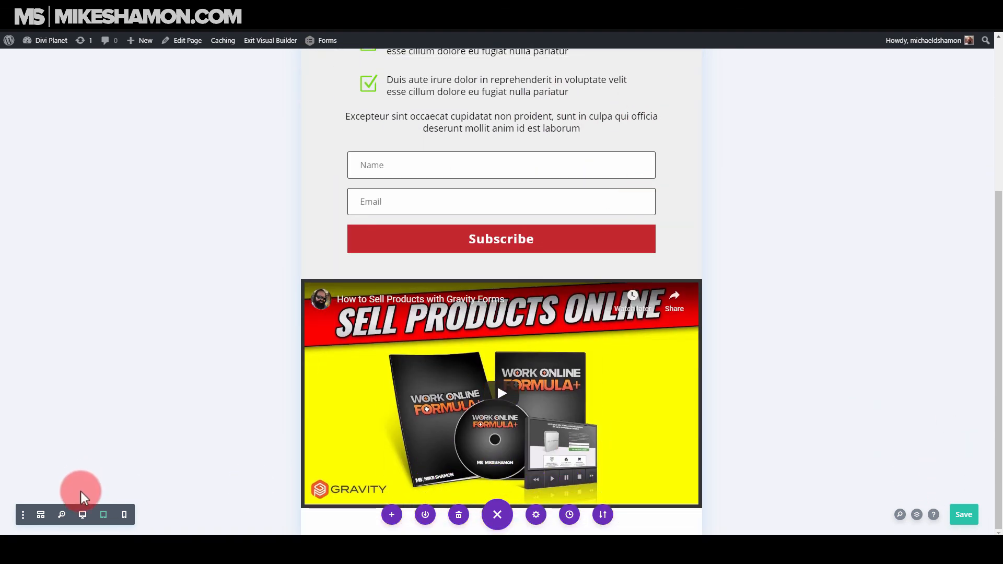
{"action": "left_click", "coordinate": [82, 510]}
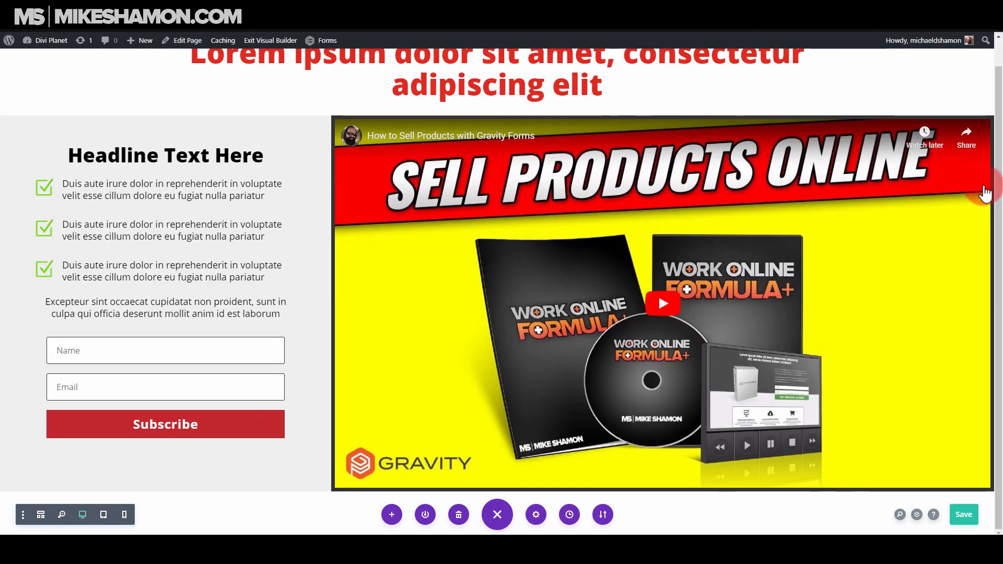
{"action": "left_click_drag", "start_coordinate": [999, 209], "coordinate": [1001, 165]}
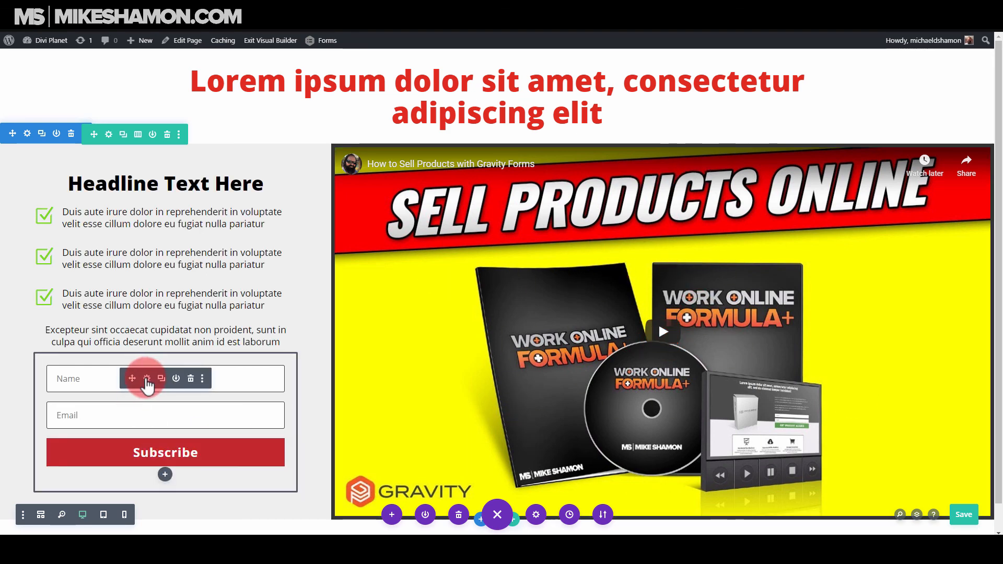
Open the email opt-in module's settings and review its Email Account and Success Action options.
{"action": "left_click", "coordinate": [147, 378]}
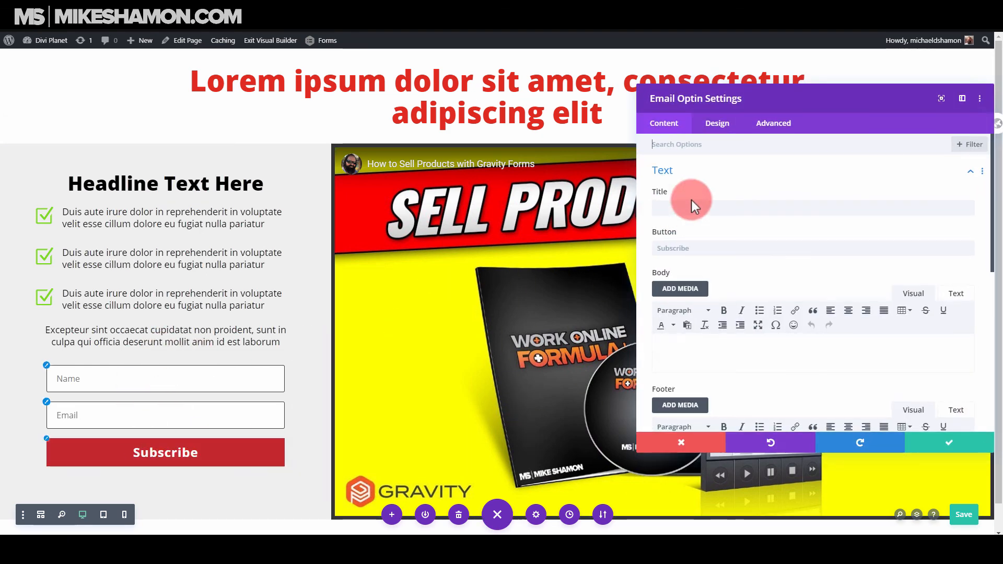
{"action": "left_click", "coordinate": [664, 123]}
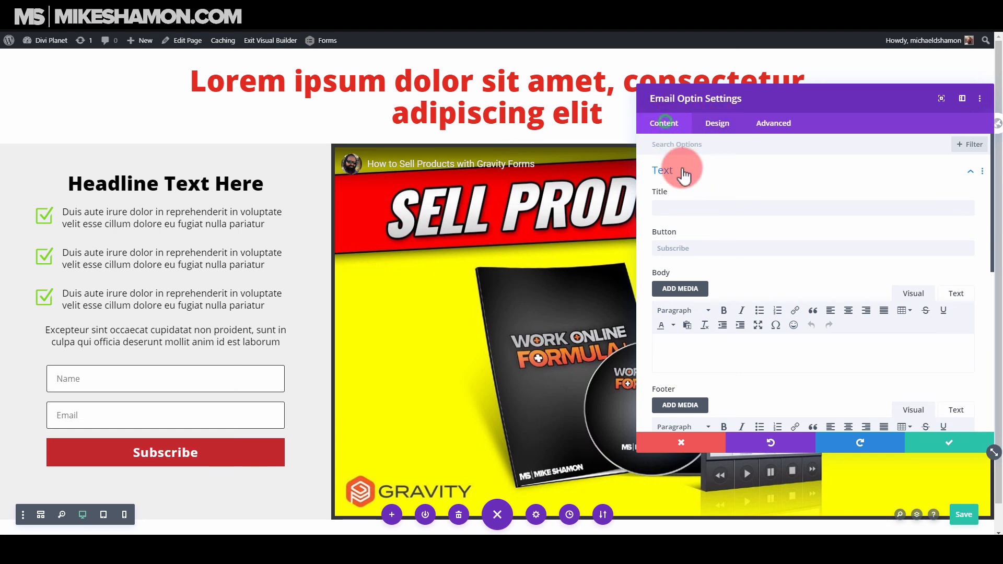
{"action": "left_click", "coordinate": [684, 177]}
{"action": "left_click", "coordinate": [727, 201]}
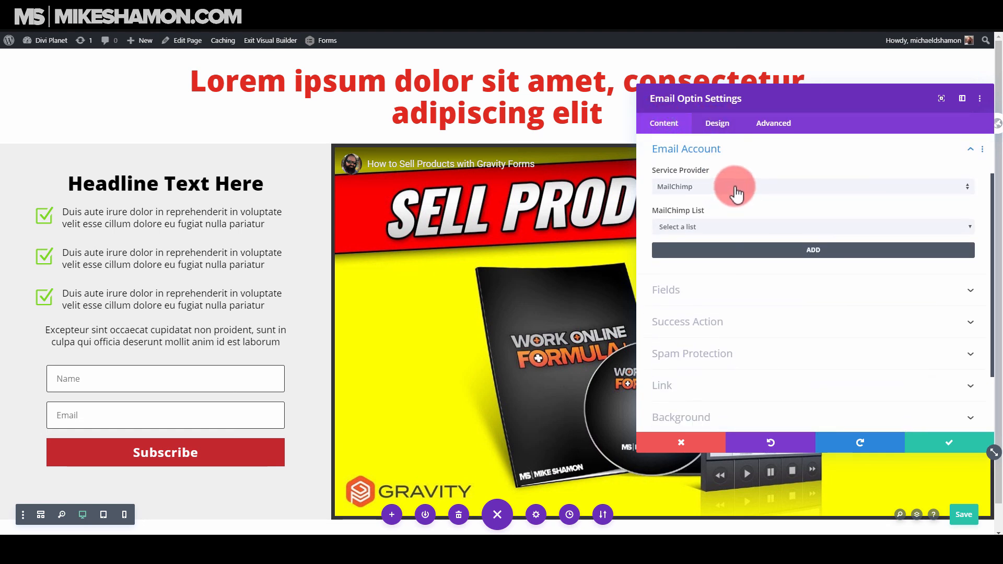
{"action": "left_click", "coordinate": [702, 321]}
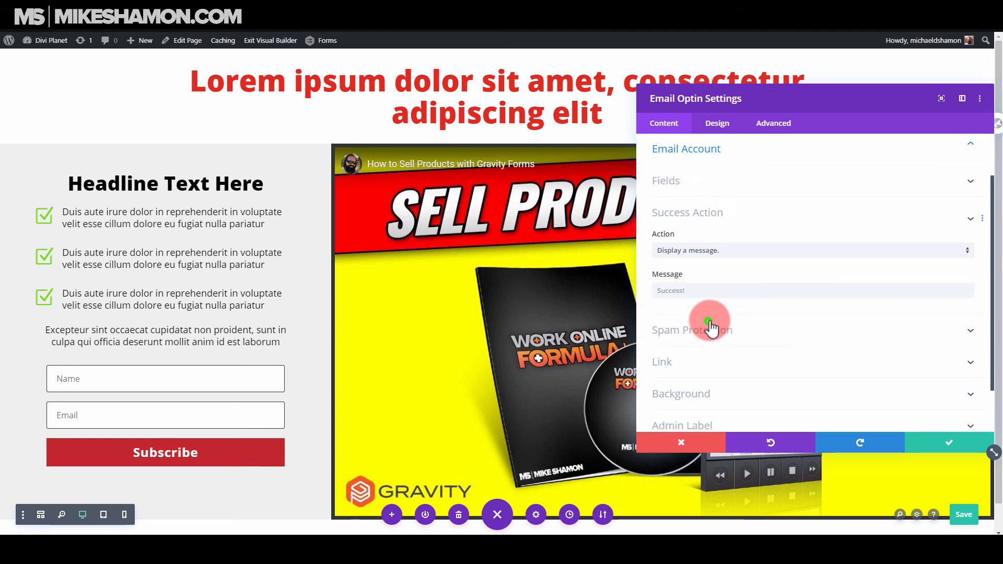
{"action": "left_click", "coordinate": [696, 231]}
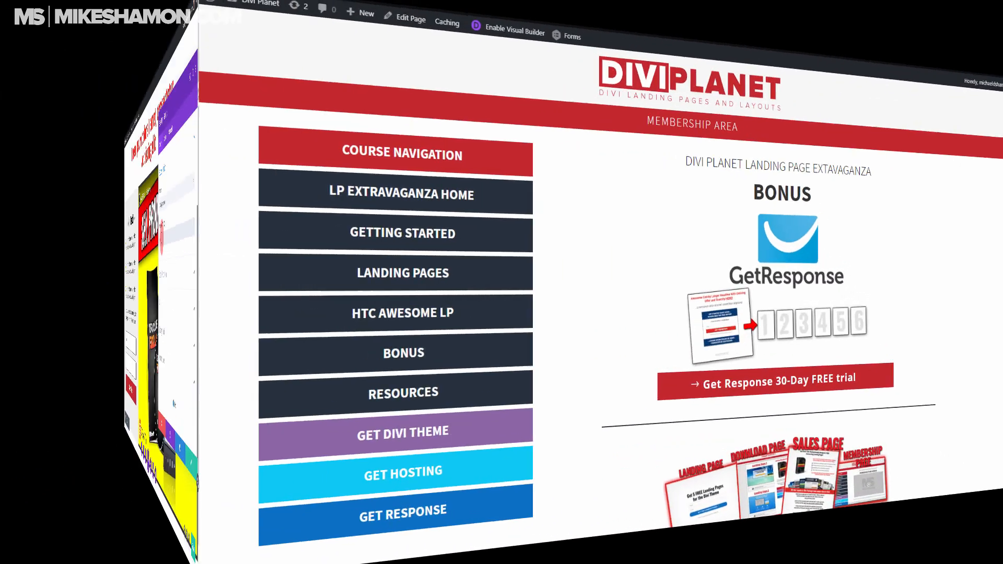
Browse the Divi Planet membership bonus page down to the Affiliate Page V3 layout under YouTube Landing Page Downloads.
{"action": "scroll", "coordinate": [999, 101], "scroll_direction": "down", "scroll_amount": 5}
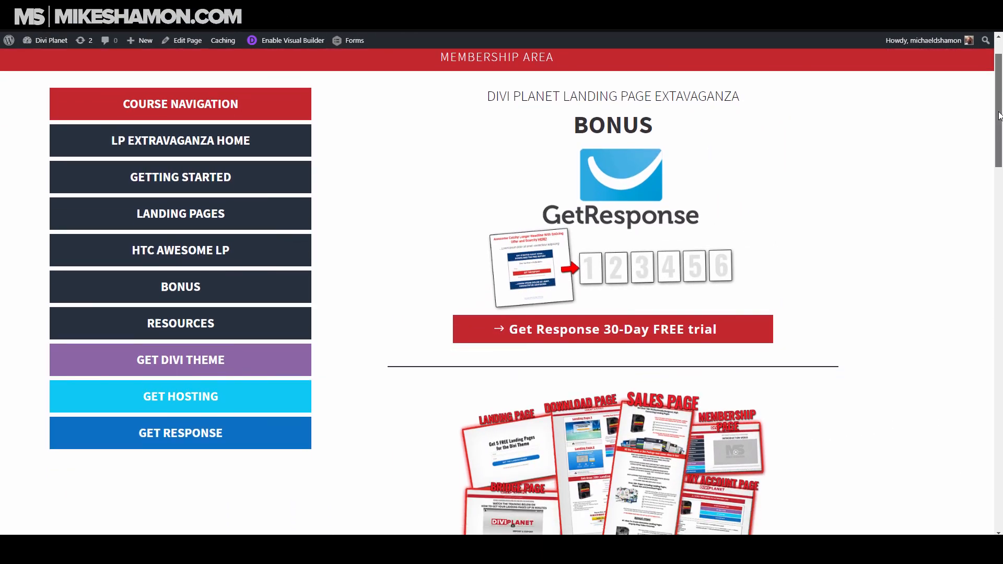
{"action": "scroll", "coordinate": [1001, 224], "scroll_direction": "down", "scroll_amount": 6}
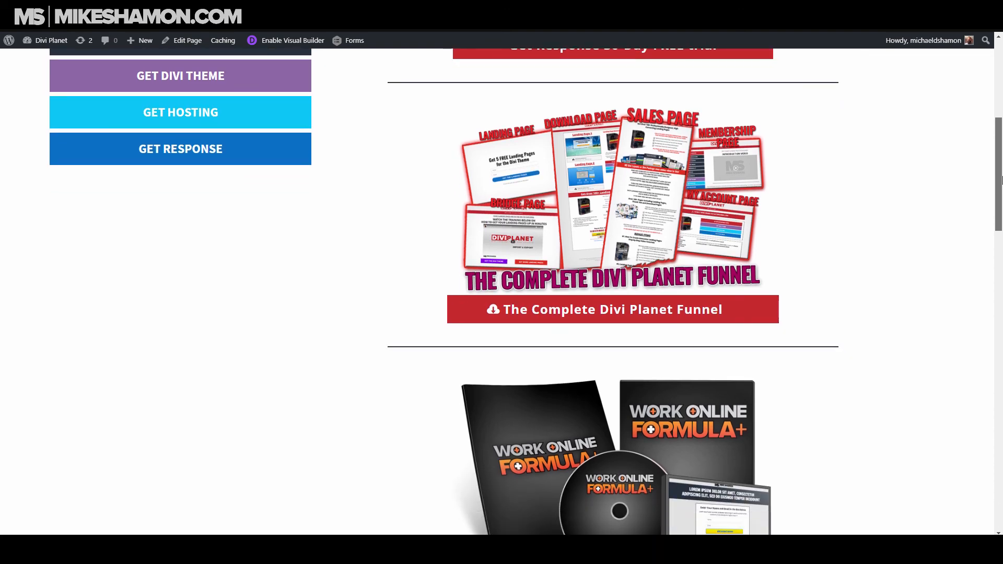
{"action": "left_click_drag", "start_coordinate": [1002, 223], "coordinate": [991, 386]}
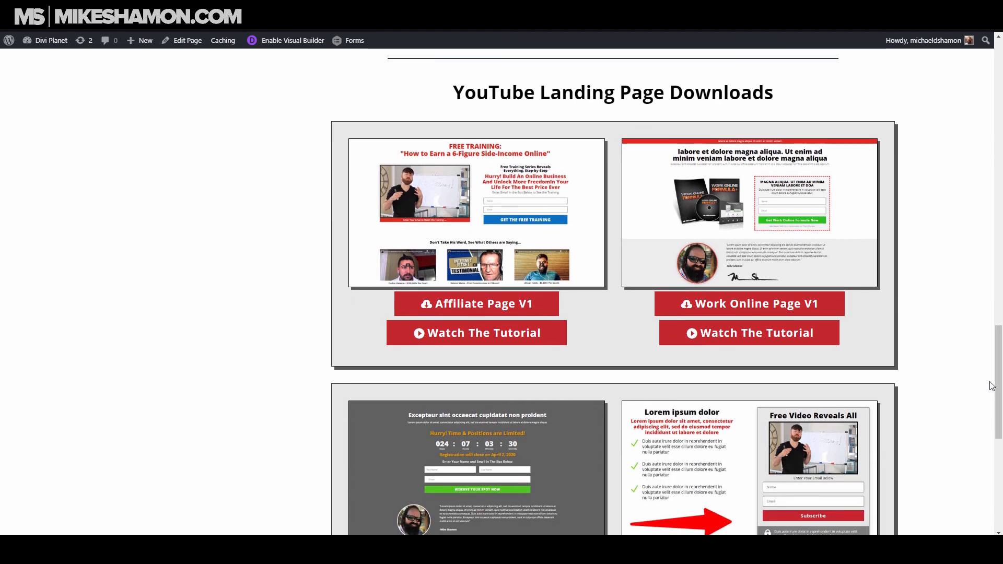
{"action": "scroll", "coordinate": [951, 355], "scroll_direction": "down", "scroll_amount": 2}
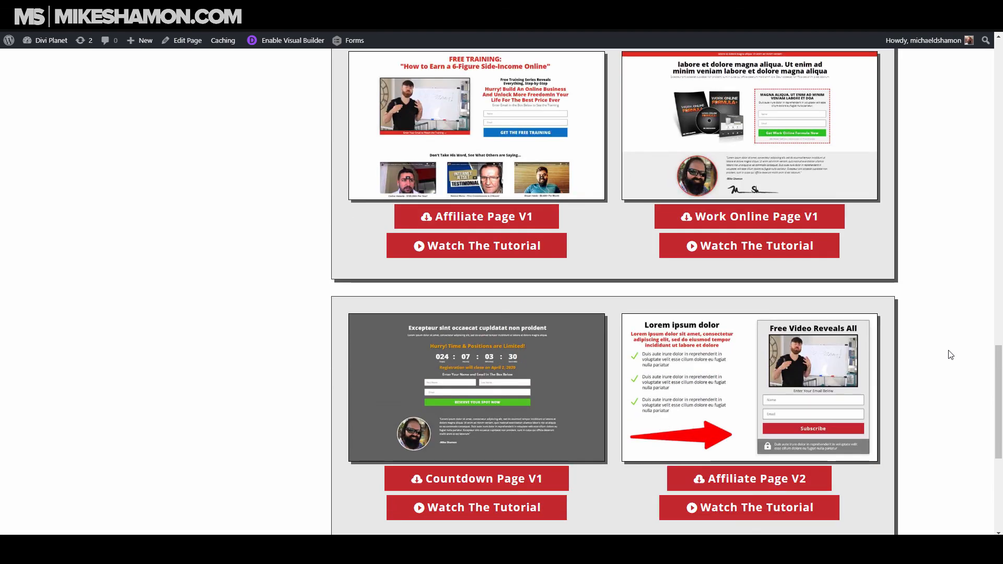
{"action": "scroll", "coordinate": [951, 357], "scroll_direction": "down", "scroll_amount": 4}
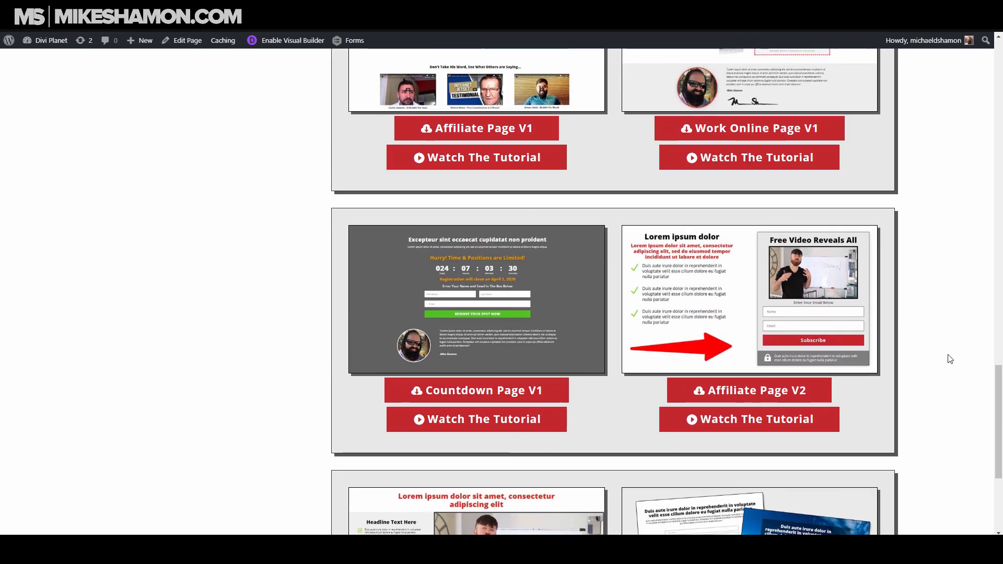
{"action": "scroll", "coordinate": [949, 358], "scroll_direction": "down", "scroll_amount": 3}
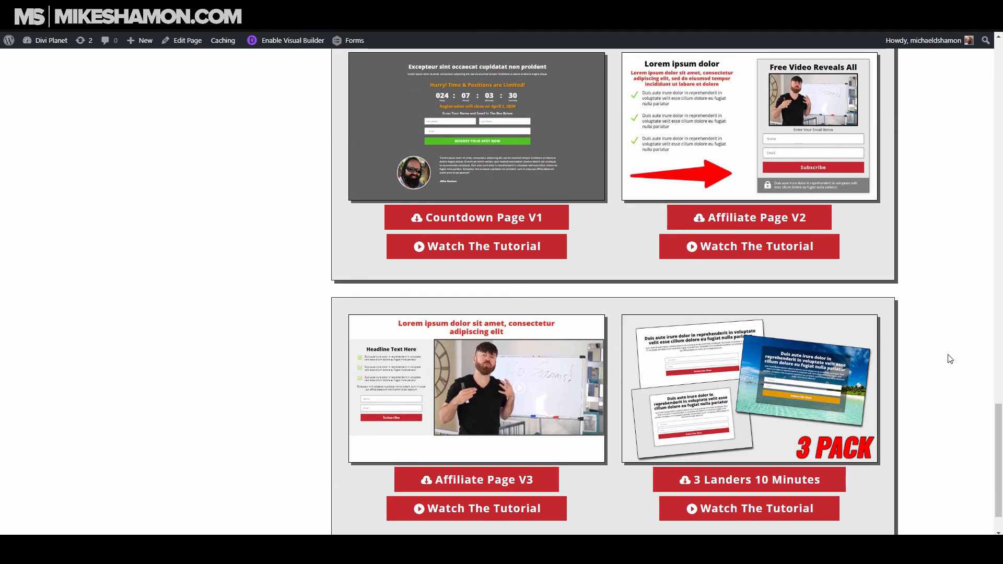